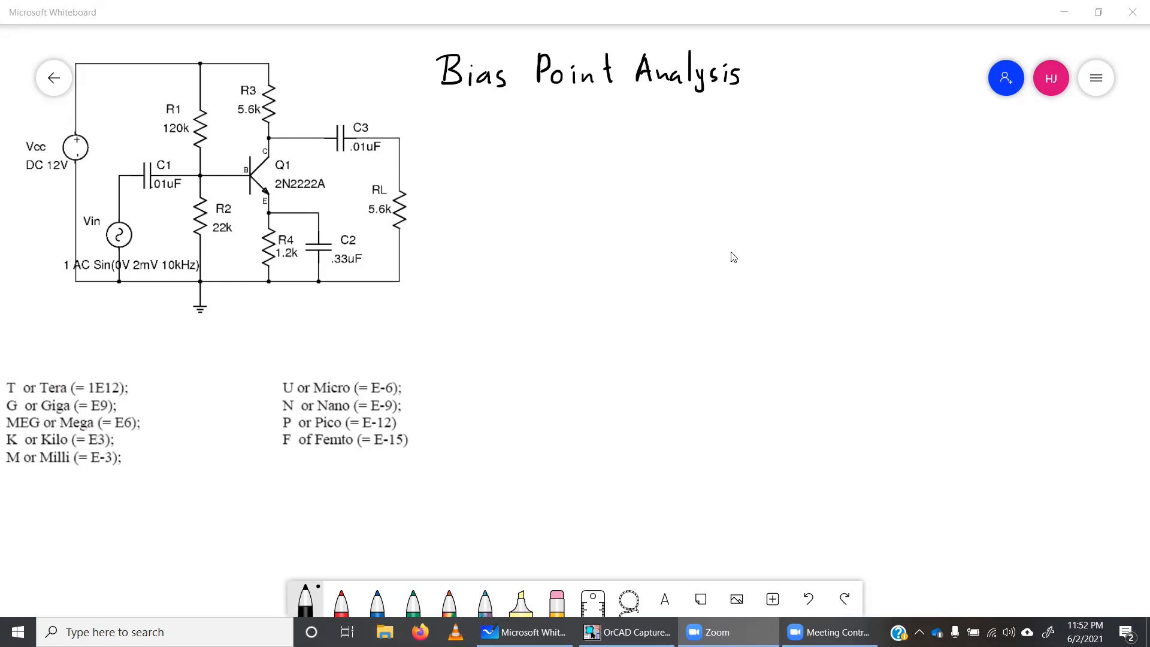
# Shrink the Whiteboard window showing the amplifier circuit to part of the screen and switch to OrCAD Capture
pyautogui.click(1061, 16)
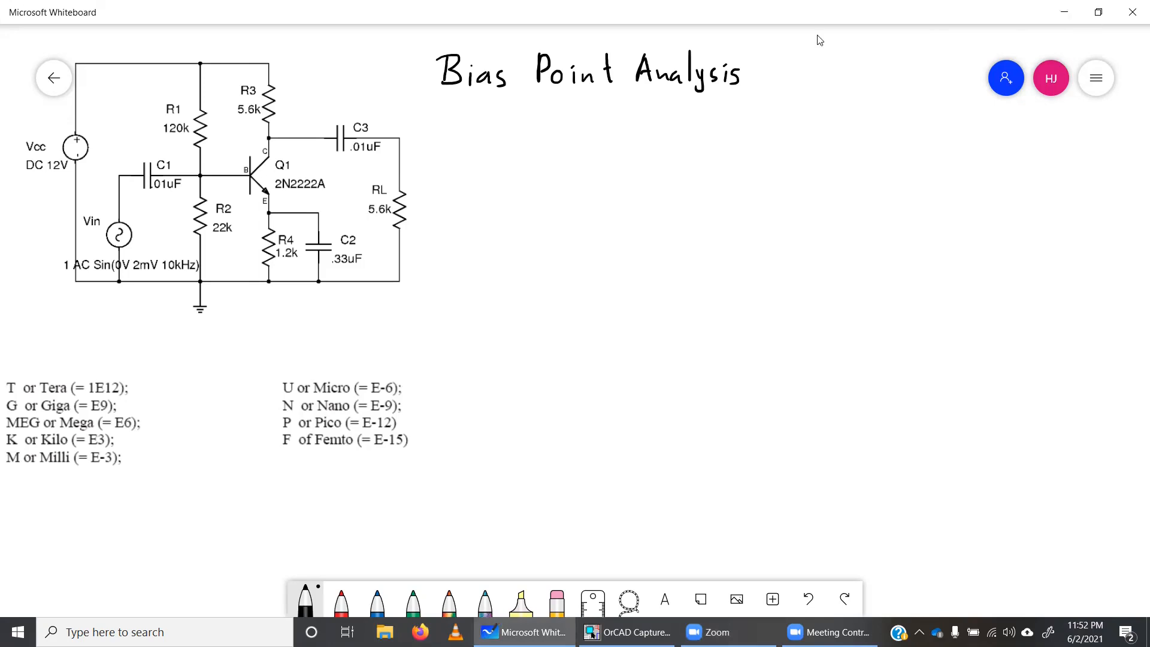
pyautogui.click(1102, 11)
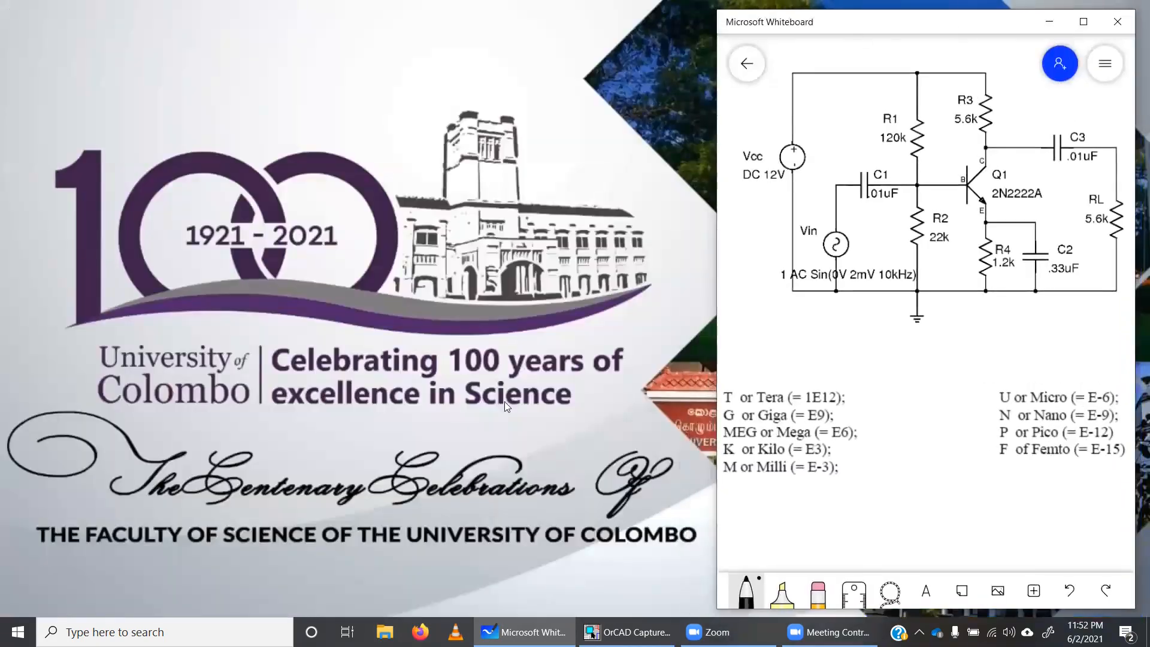
pyautogui.click(629, 632)
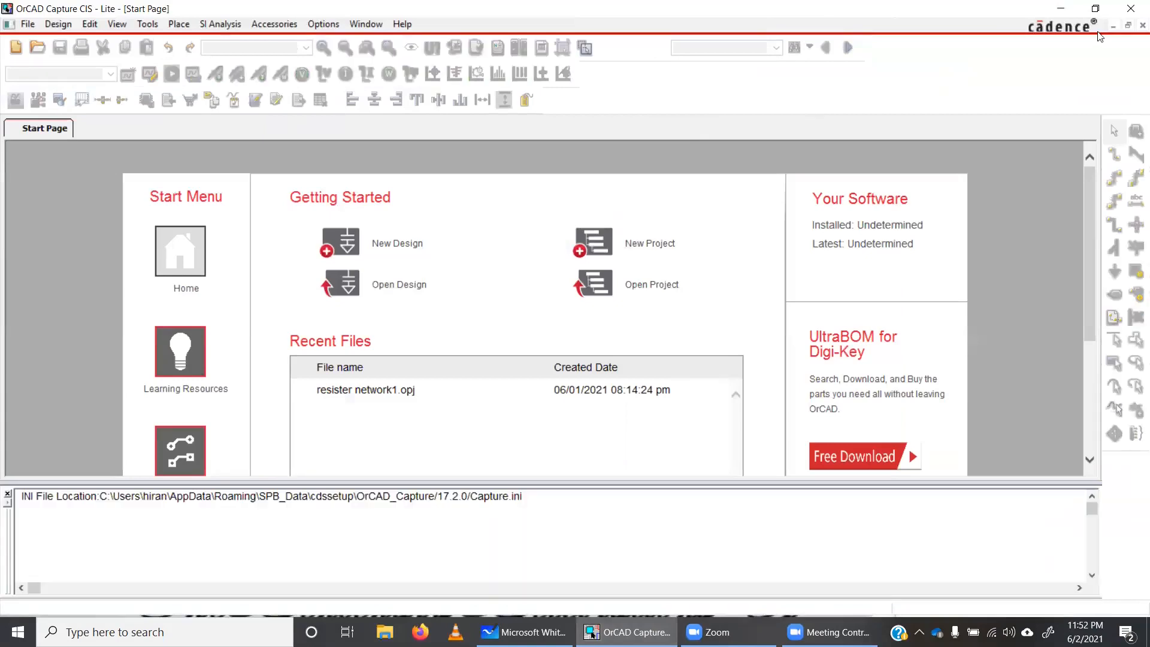
# Resize and move the OrCAD Capture window so it sits beside the Whiteboard circuit diagram with both visible
pyautogui.click(1095, 9)
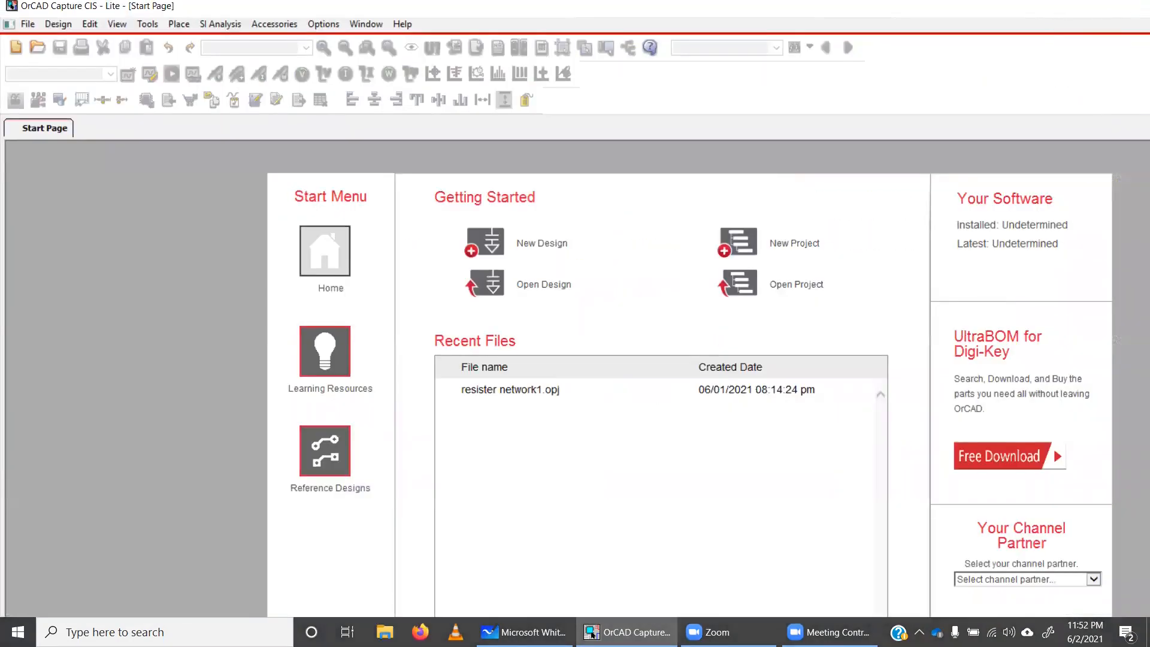
pyautogui.doubleClick(960, 7)
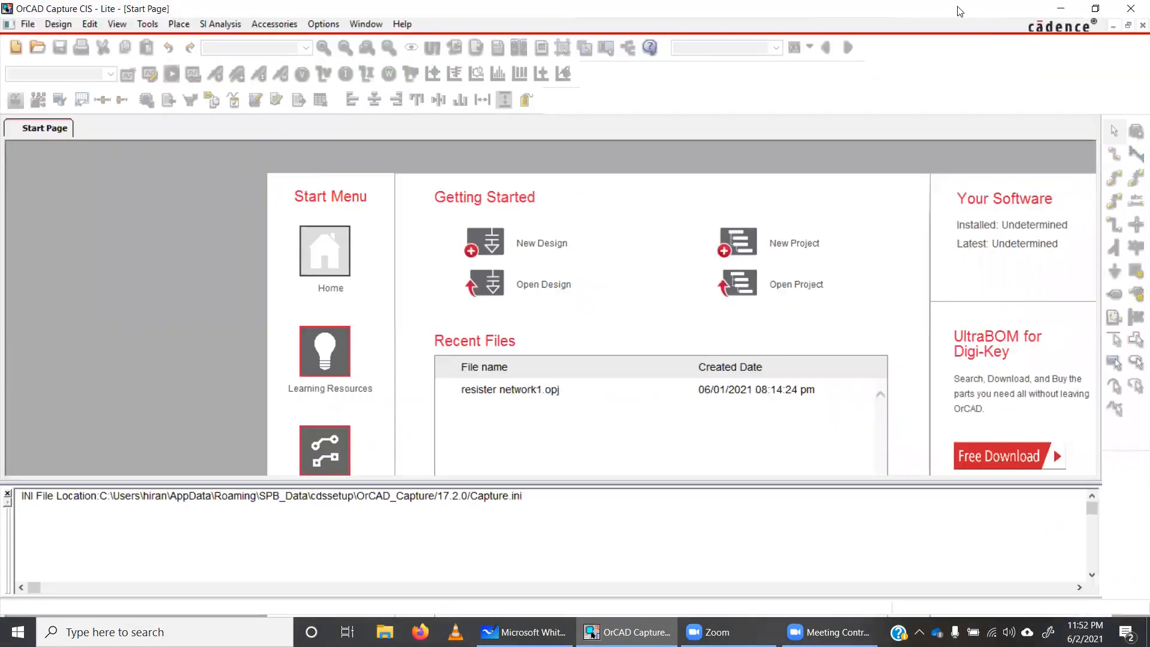
pyautogui.doubleClick(960, 11)
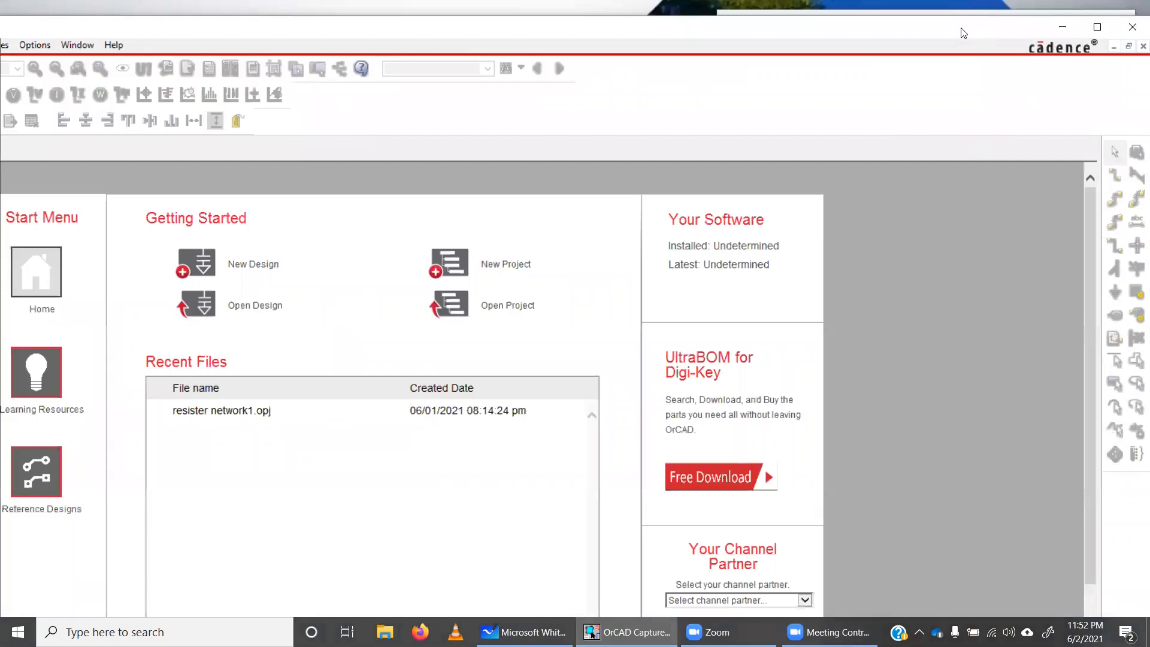
pyautogui.moveTo(937, 29); pyautogui.dragTo(815, 22)
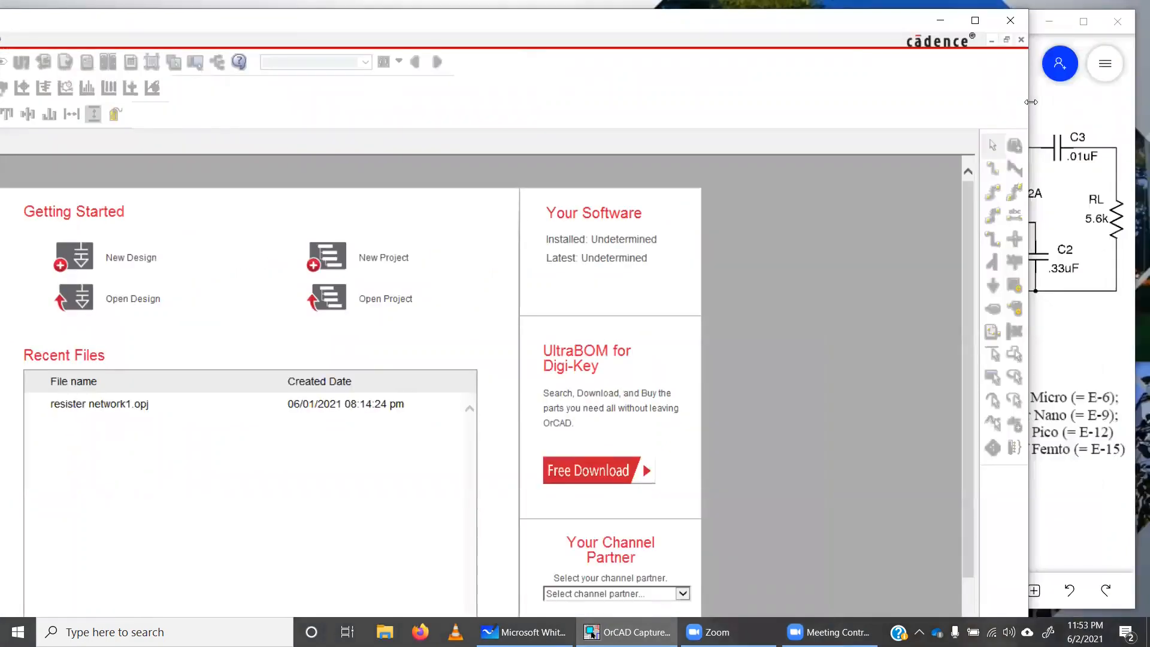
pyautogui.moveTo(1030, 102); pyautogui.dragTo(693, 100)
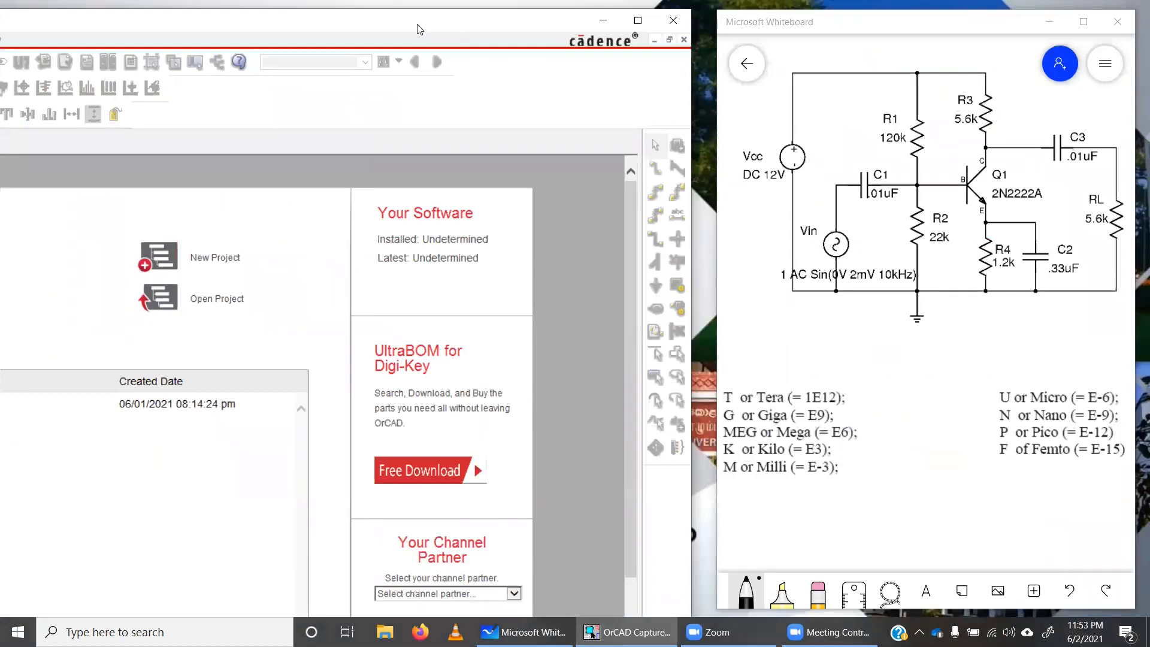
pyautogui.moveTo(419, 29); pyautogui.dragTo(837, 26)
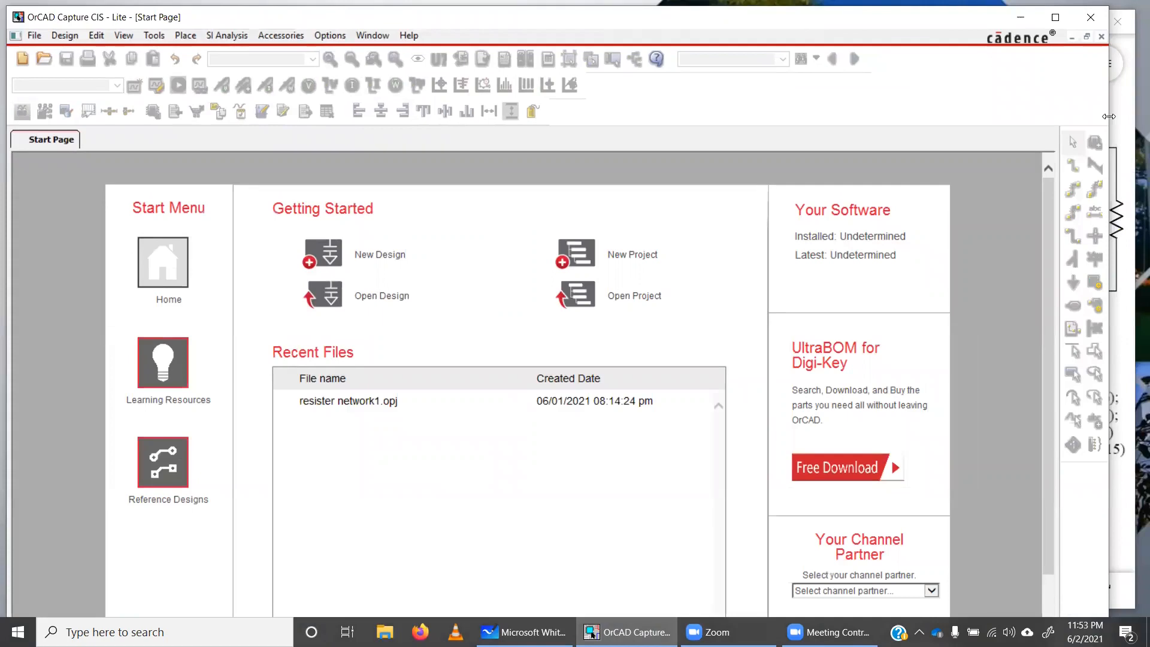
pyautogui.moveTo(1109, 116); pyautogui.dragTo(721, 116)
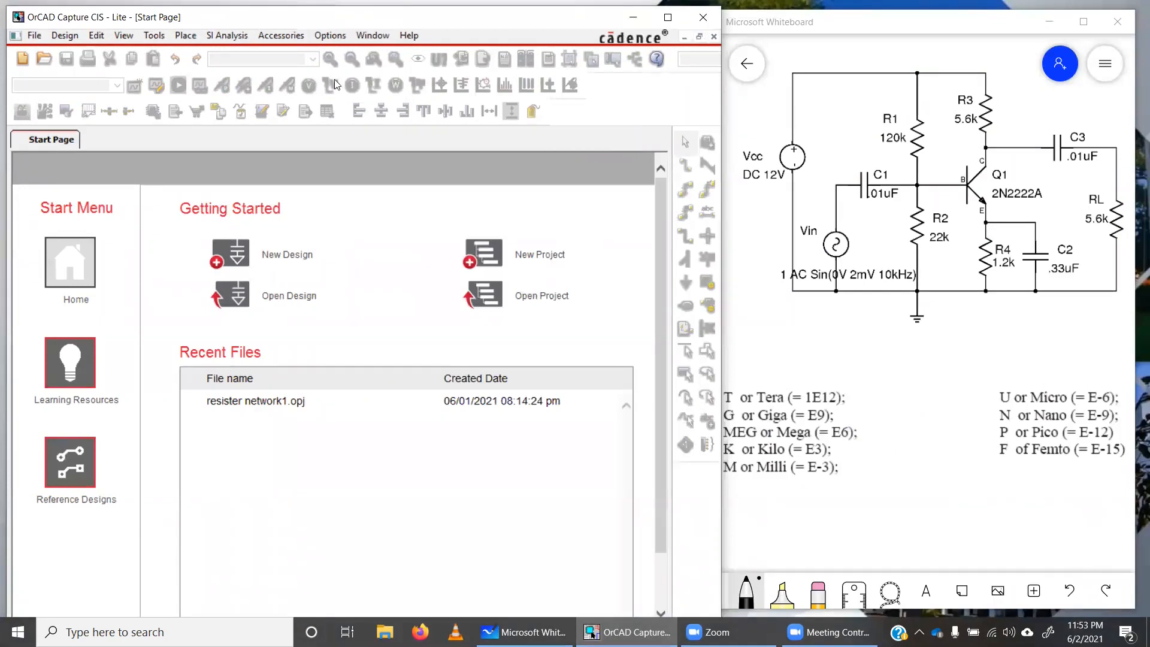
# Create a blank PSpice Analog or Mixed A/D project named amp1 in the location E:\Ex1
pyautogui.click(42, 40)
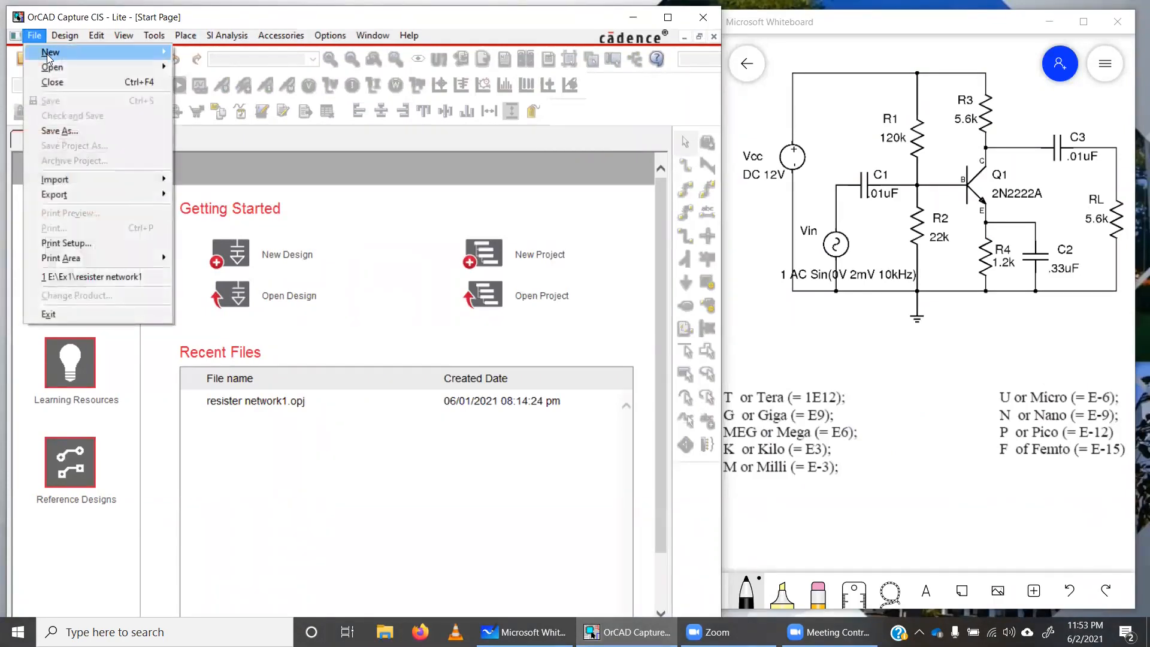
pyautogui.moveTo(47, 54)
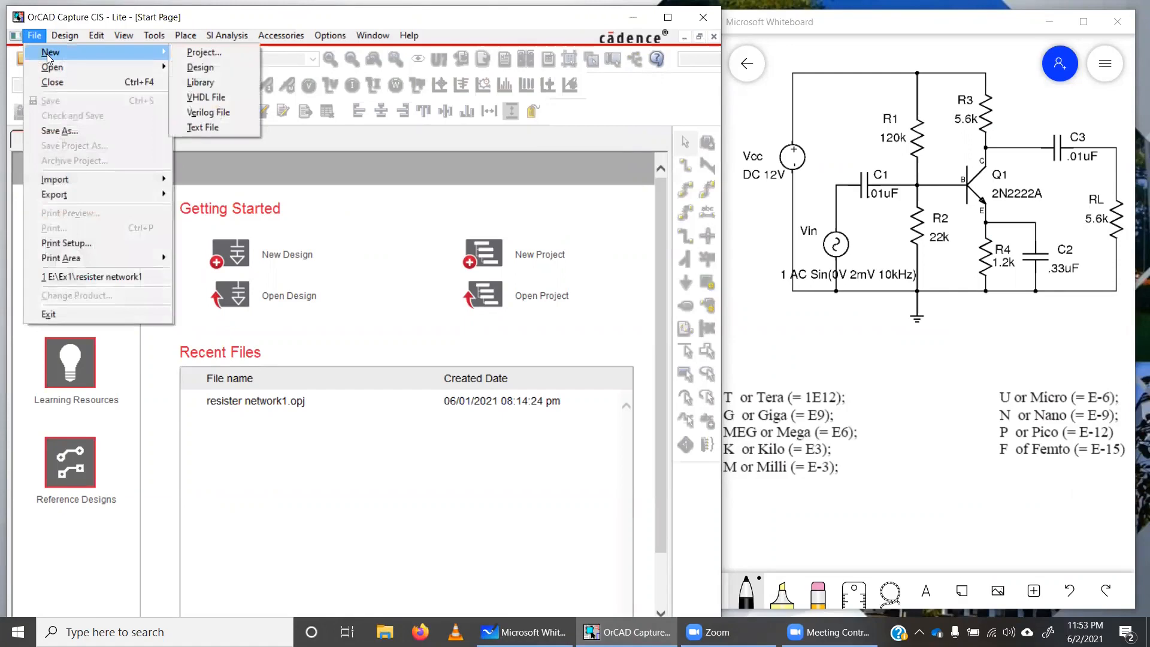
pyautogui.click(204, 54)
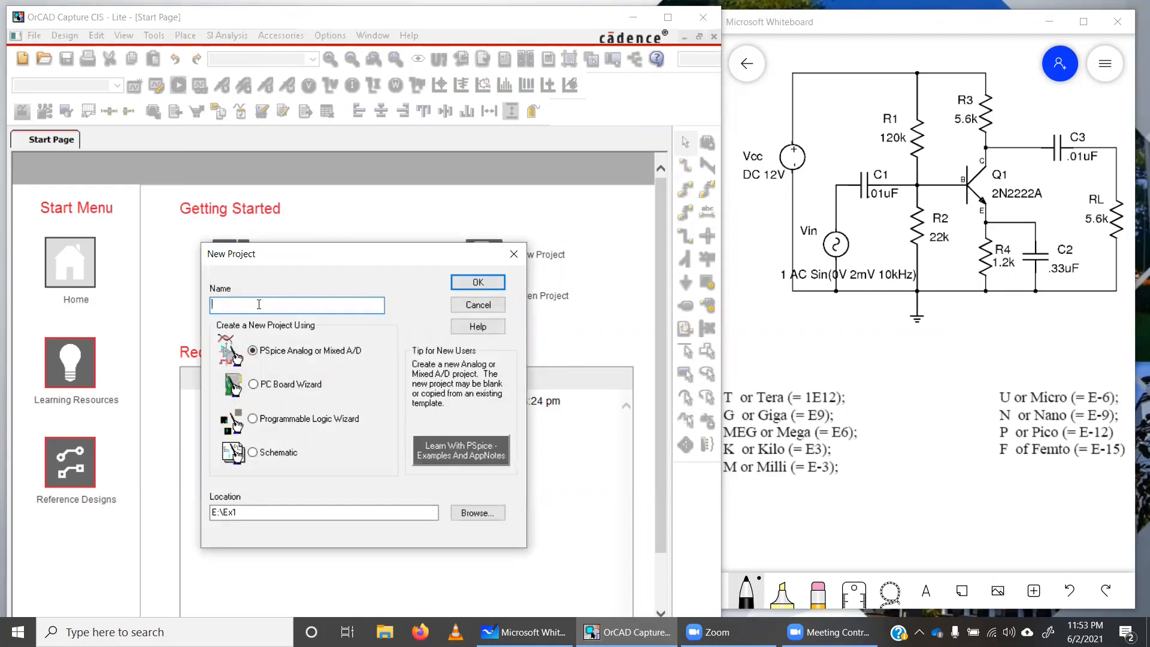
pyautogui.write('amp1')
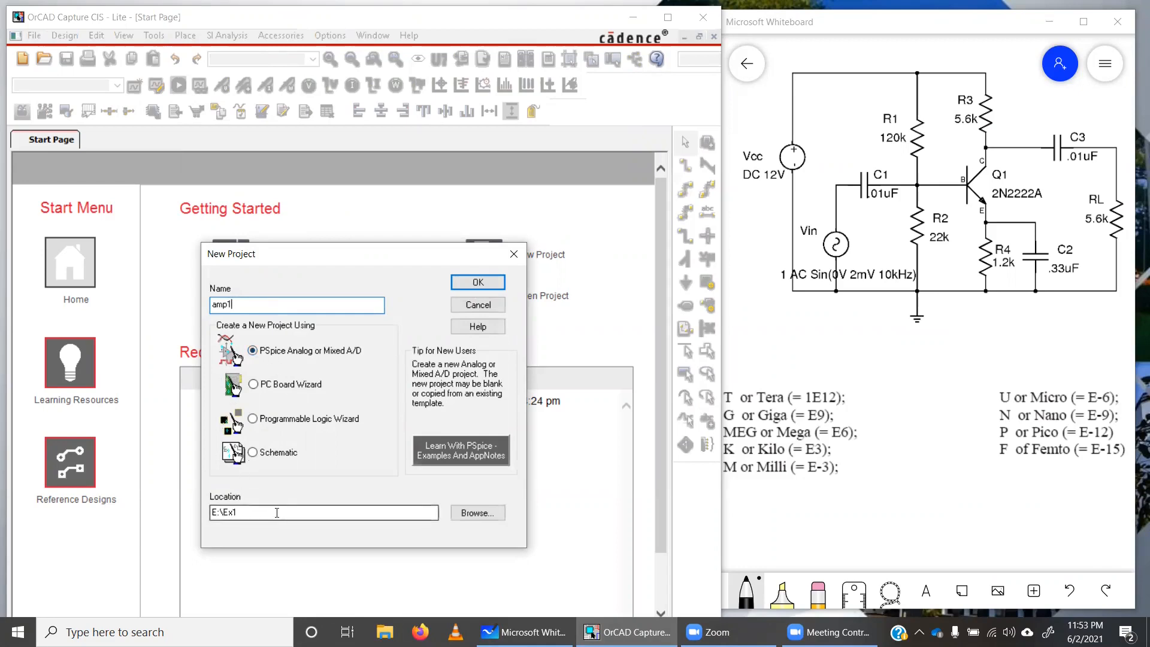
pyautogui.click(234, 513)
pyautogui.press('BackSpace')
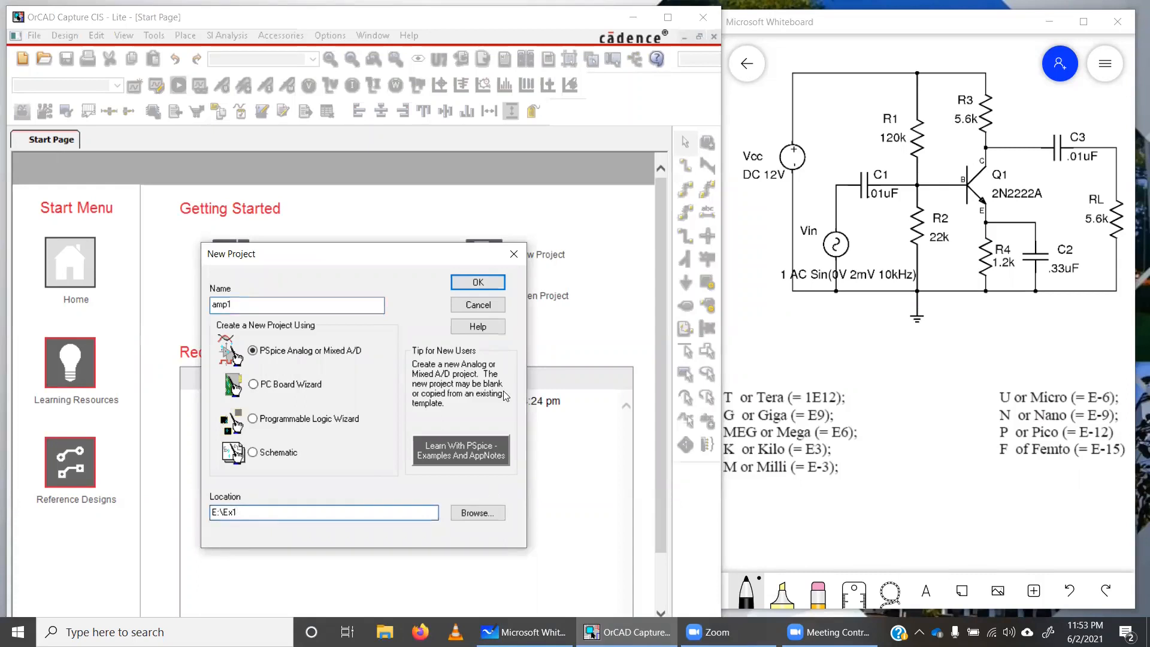
pyautogui.click(483, 284)
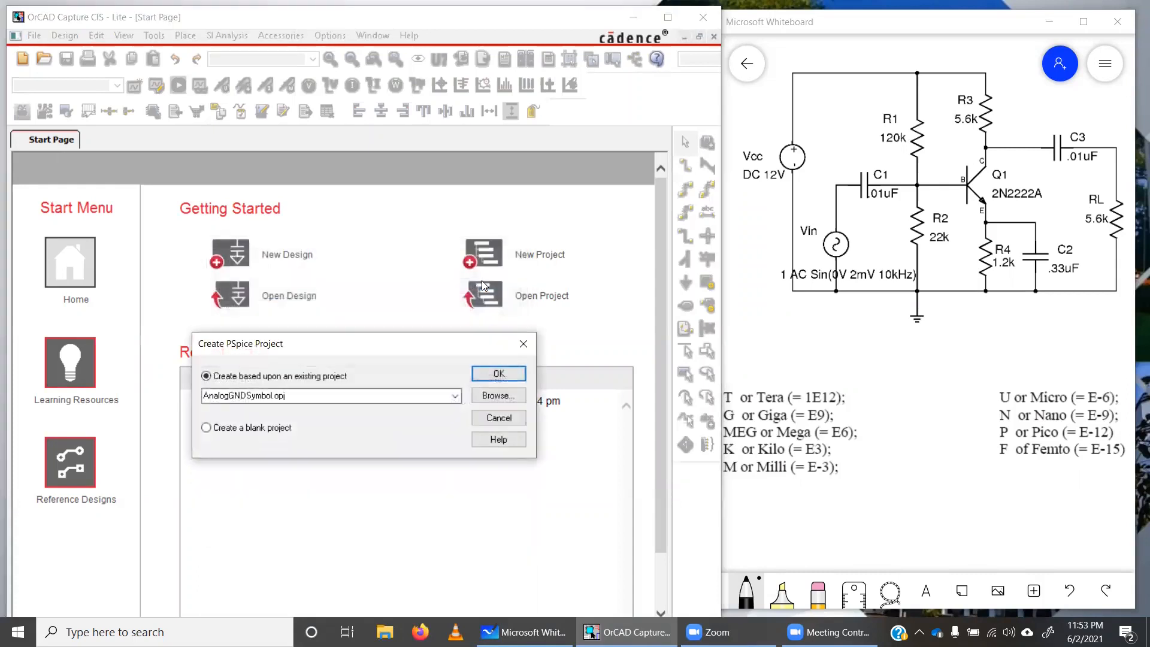
pyautogui.click(261, 430)
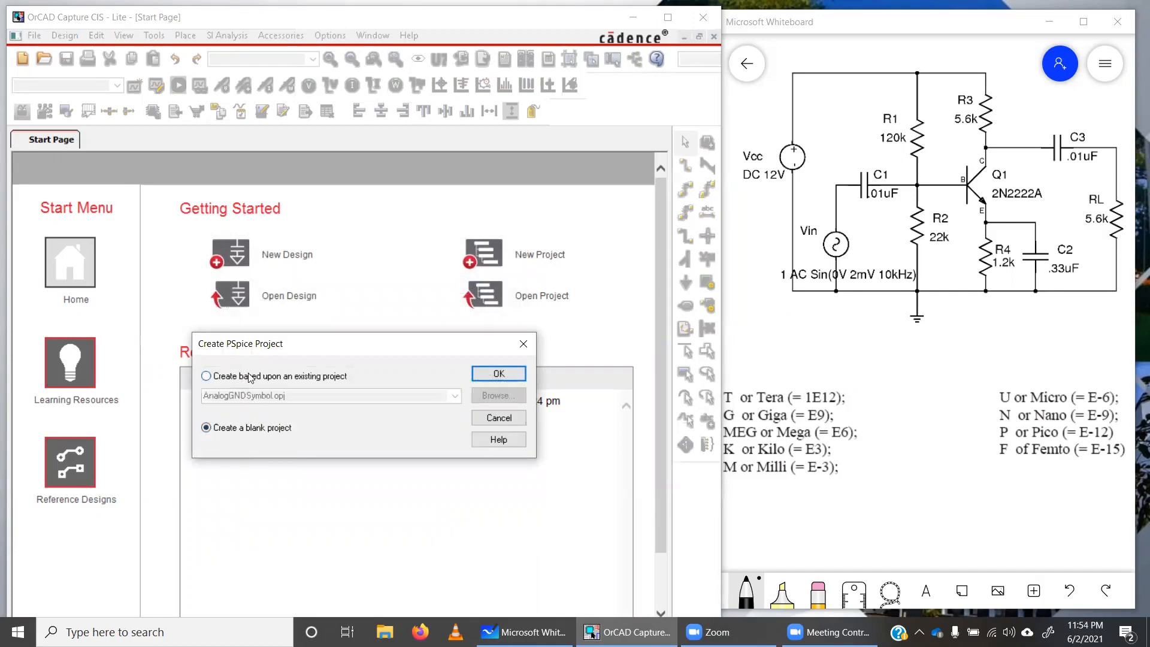
pyautogui.click(499, 374)
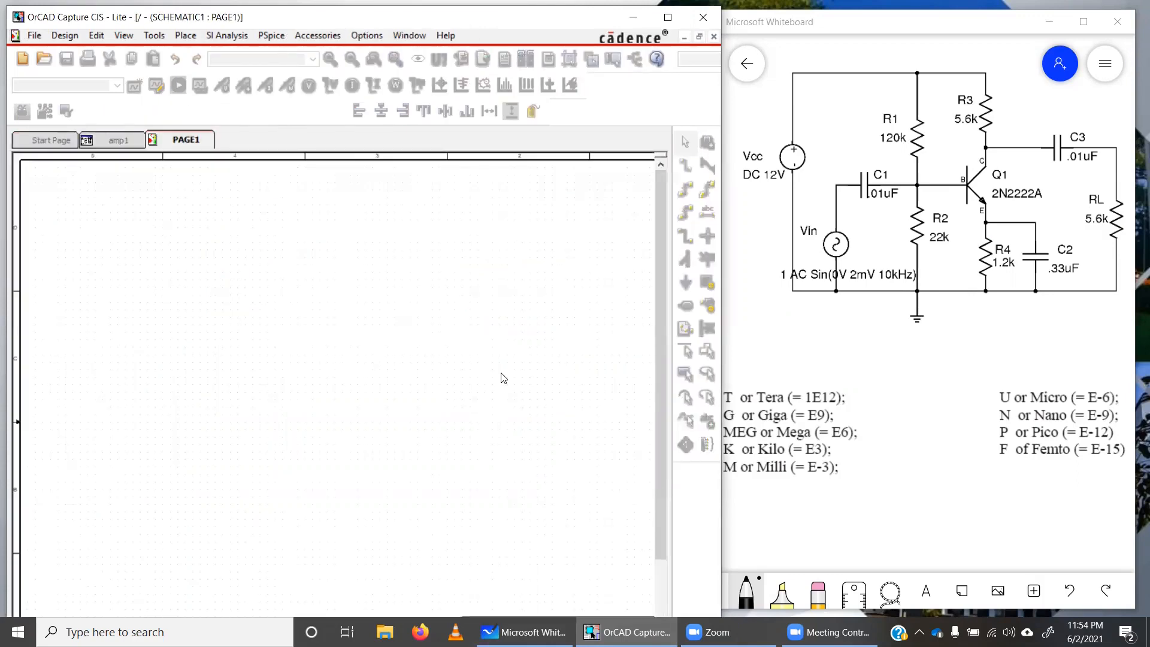
# Look through the start page, the amp1 project view and the empty PAGE1 schematic
pyautogui.click(101, 144)
pyautogui.click(50, 140)
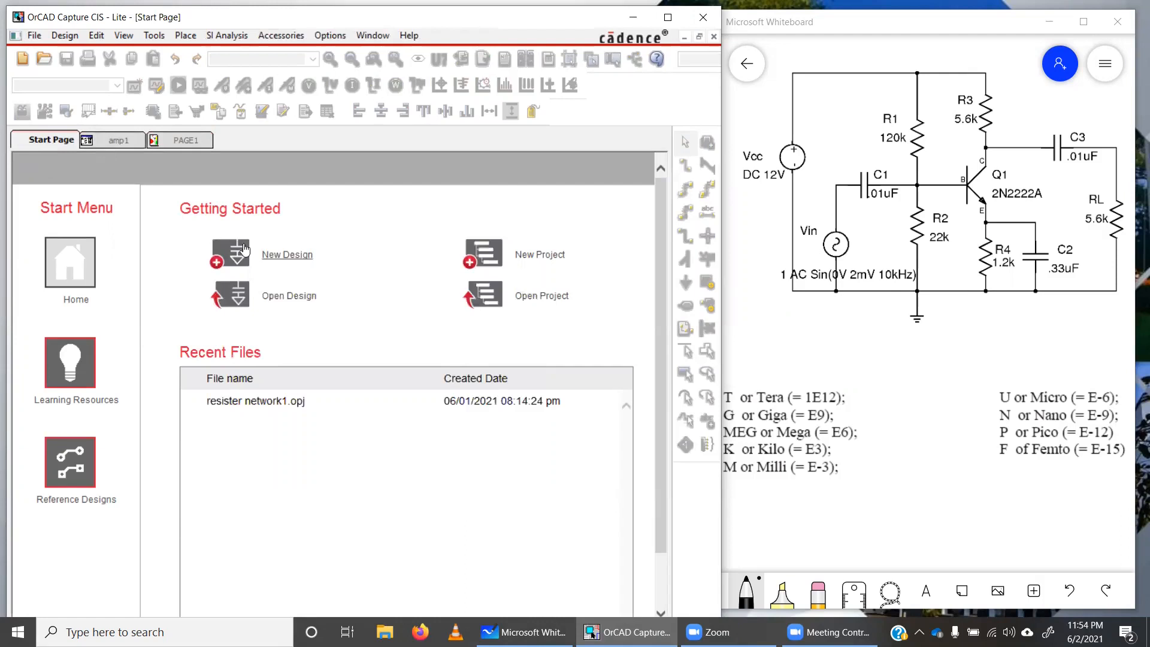
pyautogui.click(108, 144)
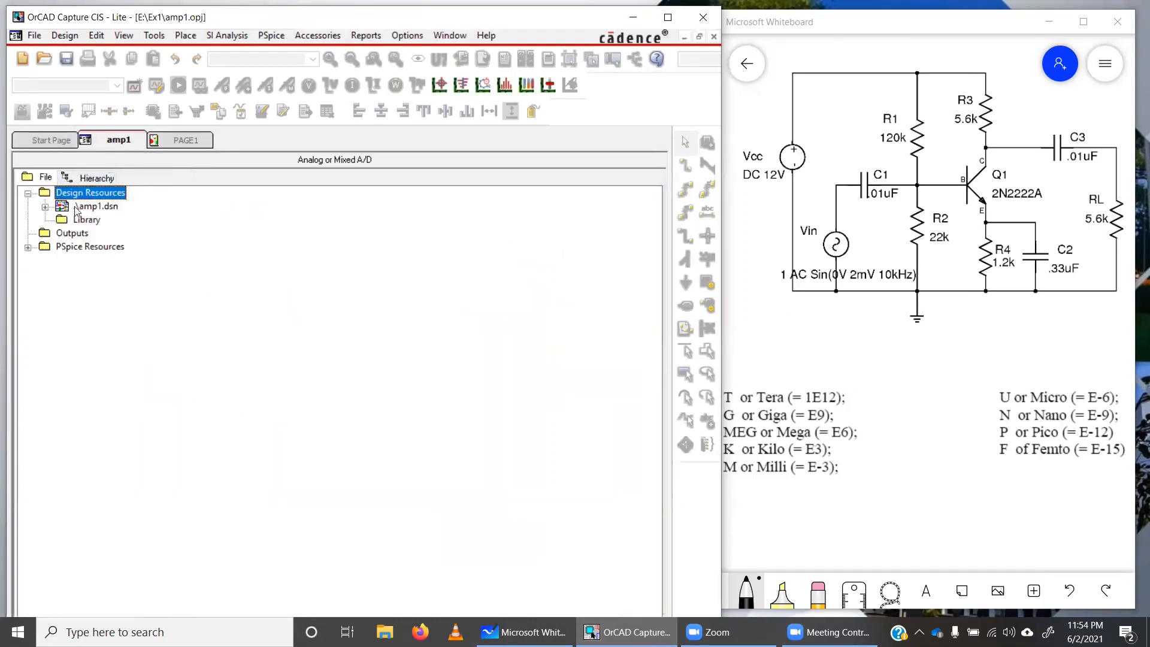
pyautogui.click(181, 142)
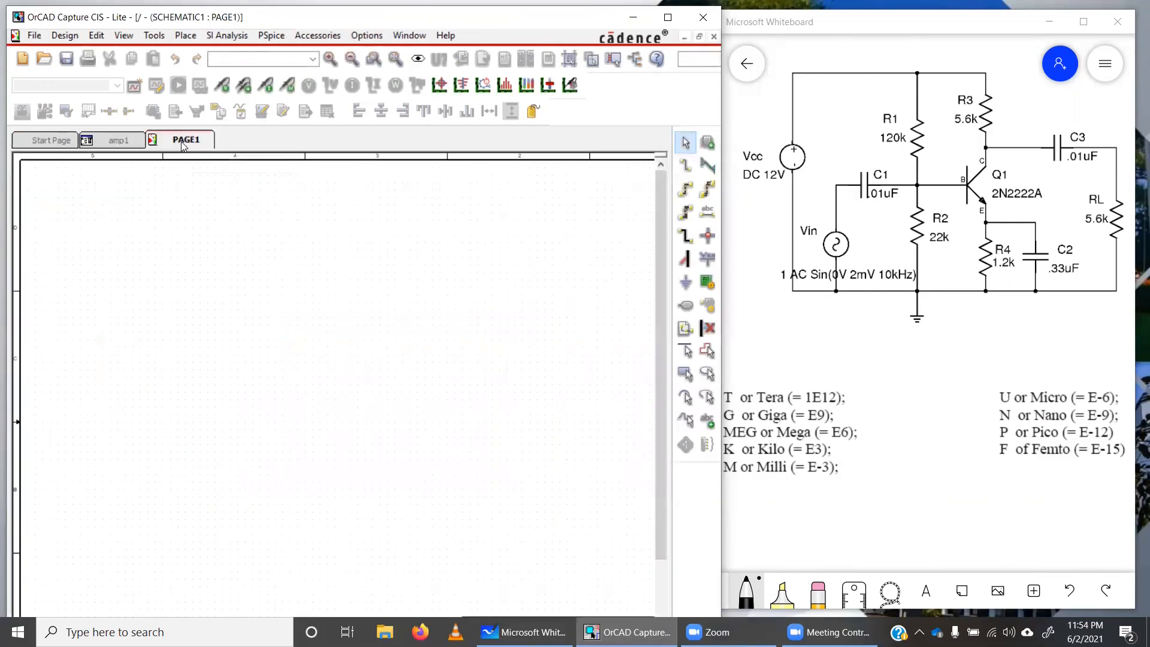
# Examine the amp1 project tree by expanding amp1.dsn, SCHEMATIC1, Design Cache and PSpice Resources, and return to the PAGE1 schematic
pyautogui.click(120, 142)
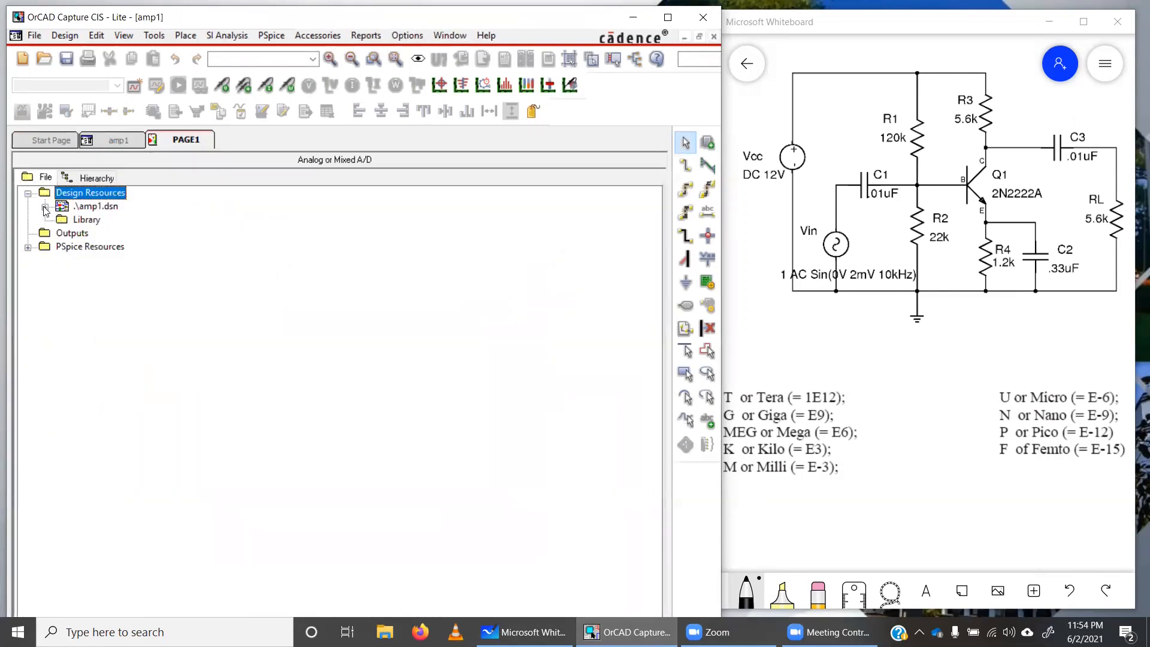
pyautogui.click(45, 207)
pyautogui.click(63, 220)
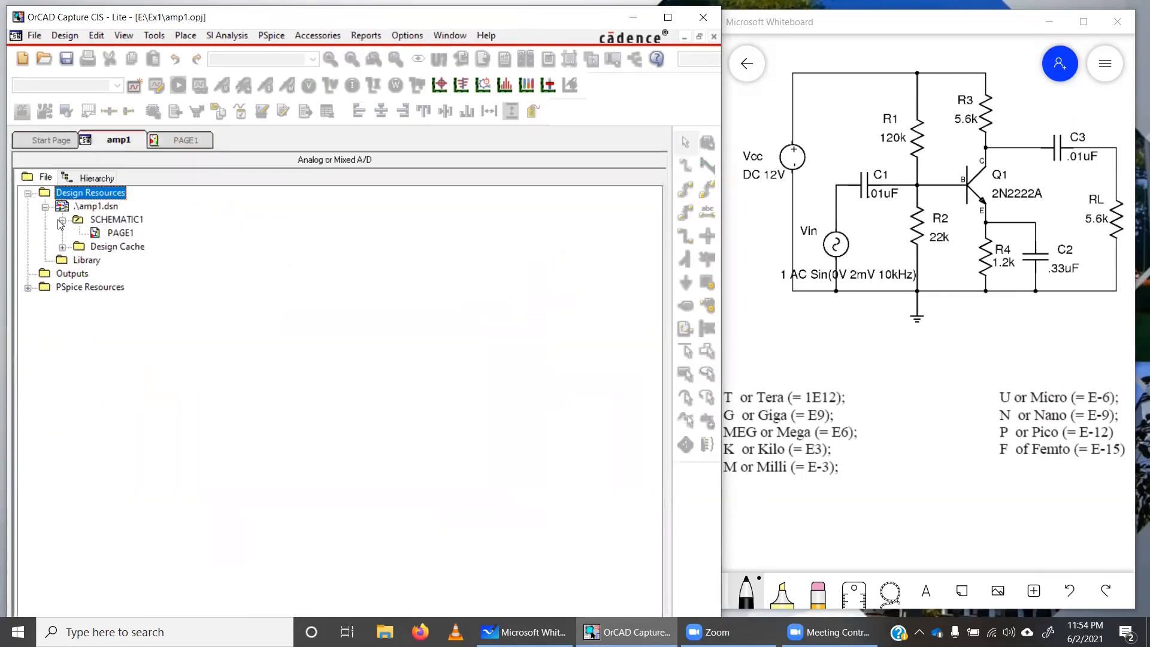
pyautogui.doubleClick(119, 237)
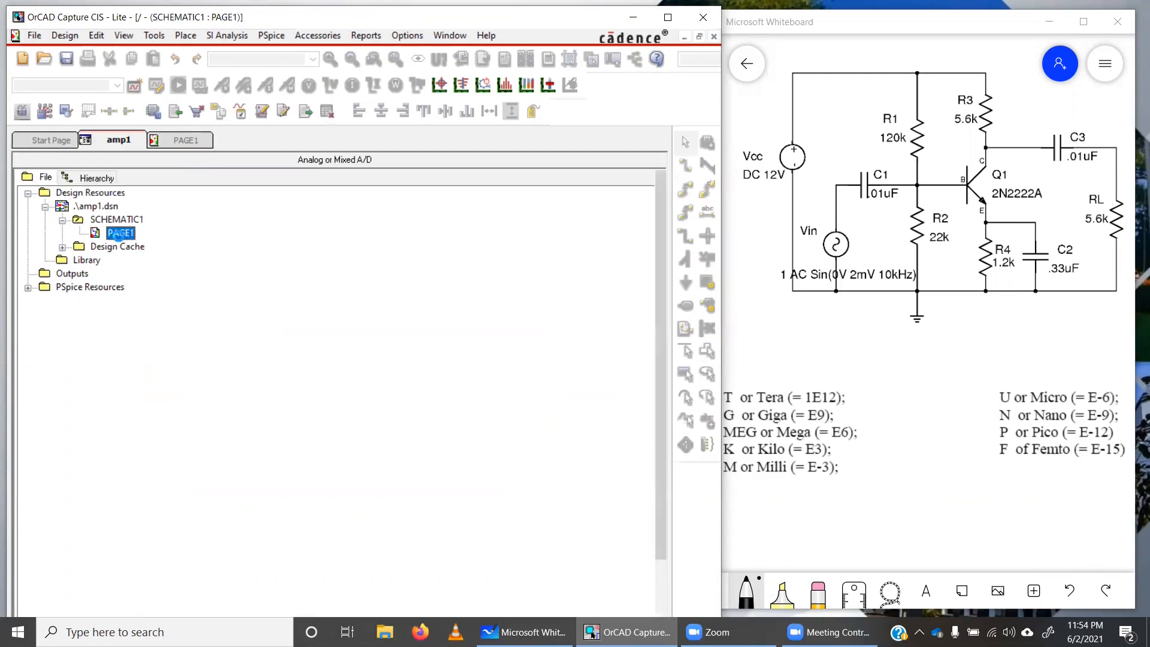
pyautogui.click(119, 142)
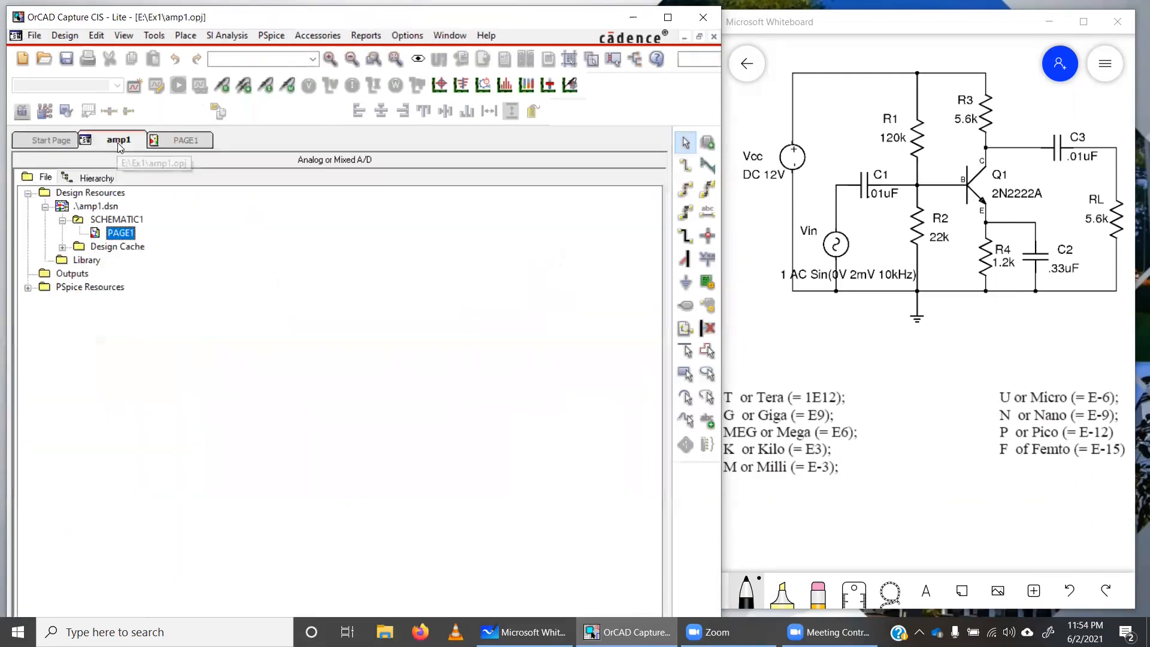
pyautogui.click(62, 247)
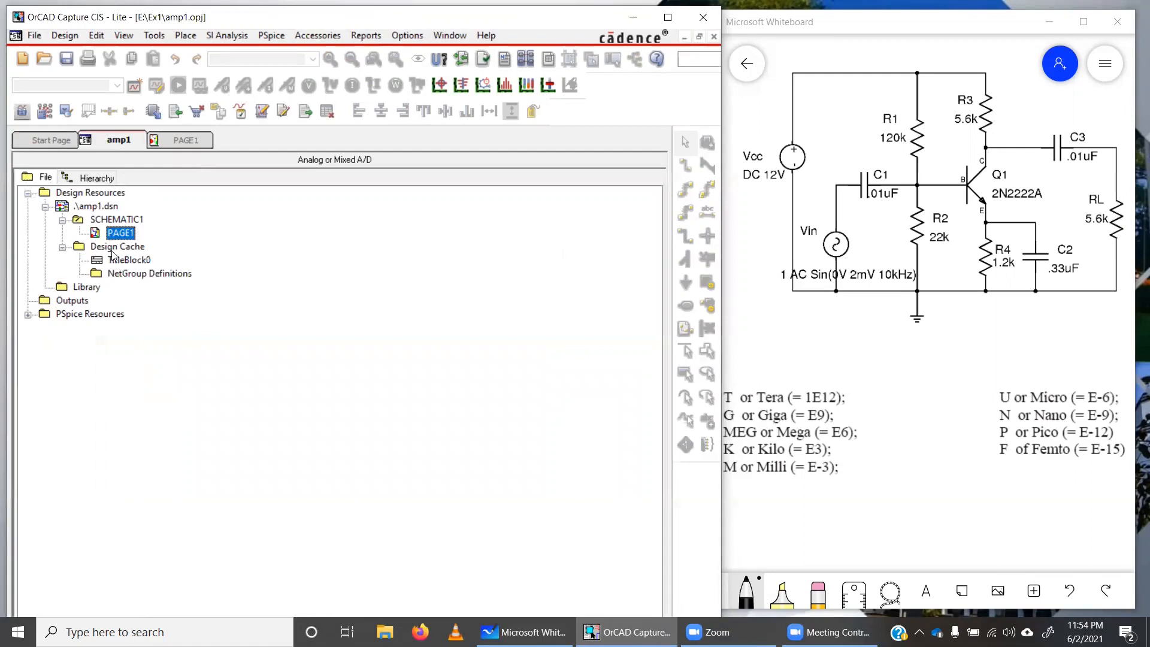
pyautogui.click(28, 315)
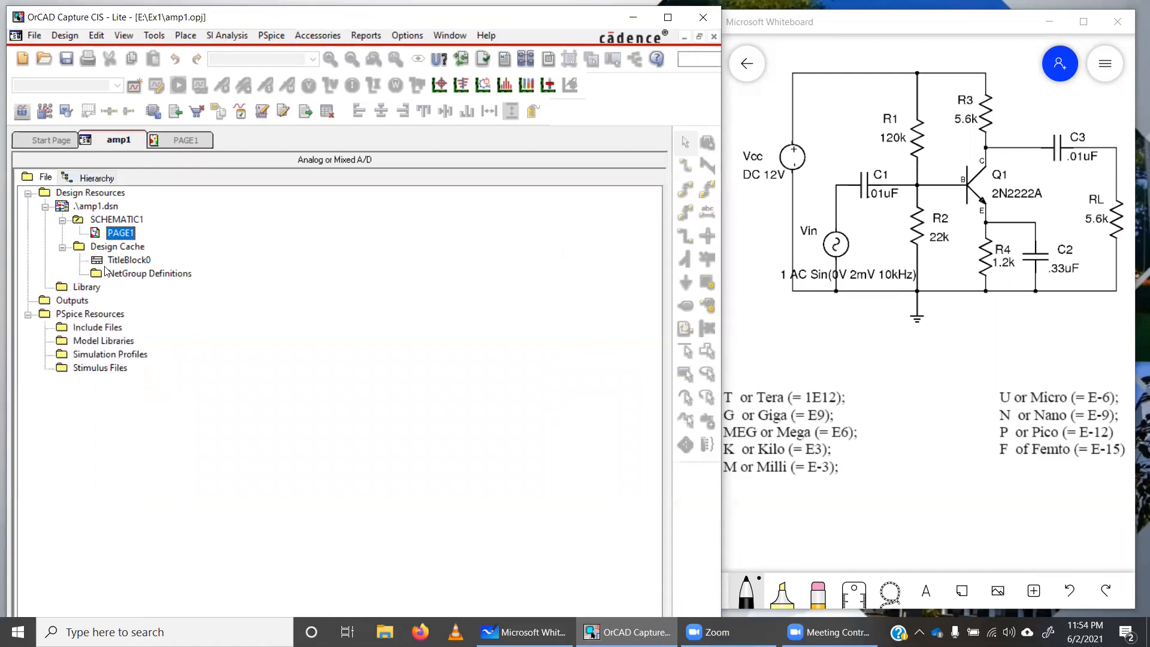
pyautogui.click(192, 146)
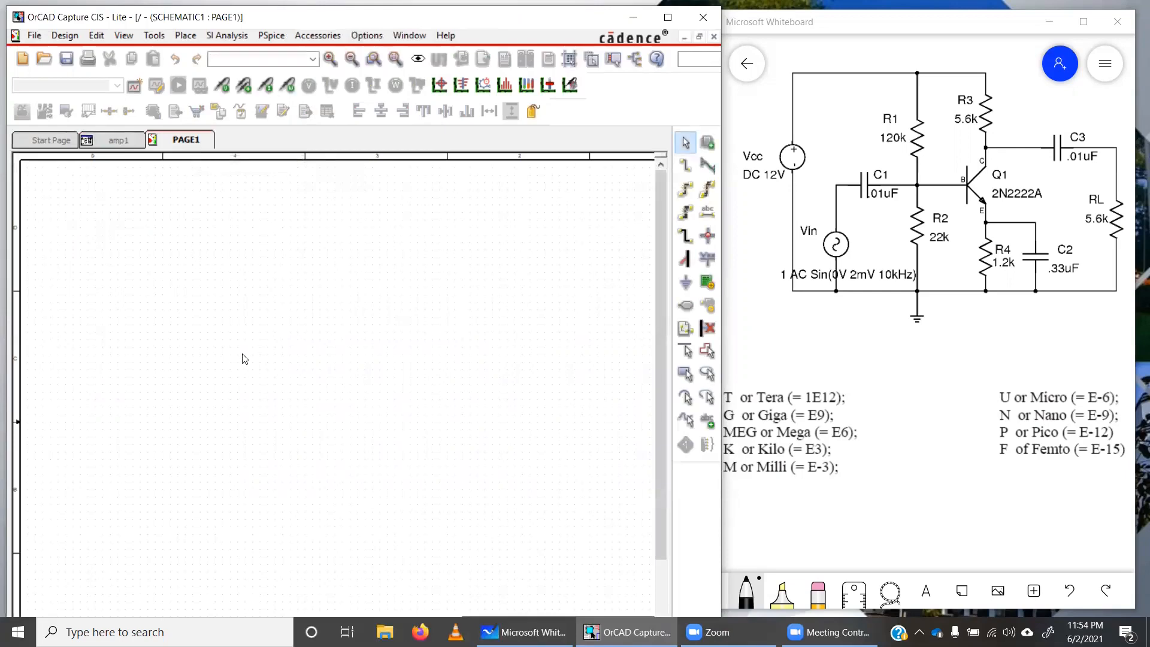
# Add all Capture libraries from the pspice library folder to the Place Part libraries
pyautogui.click(709, 145)
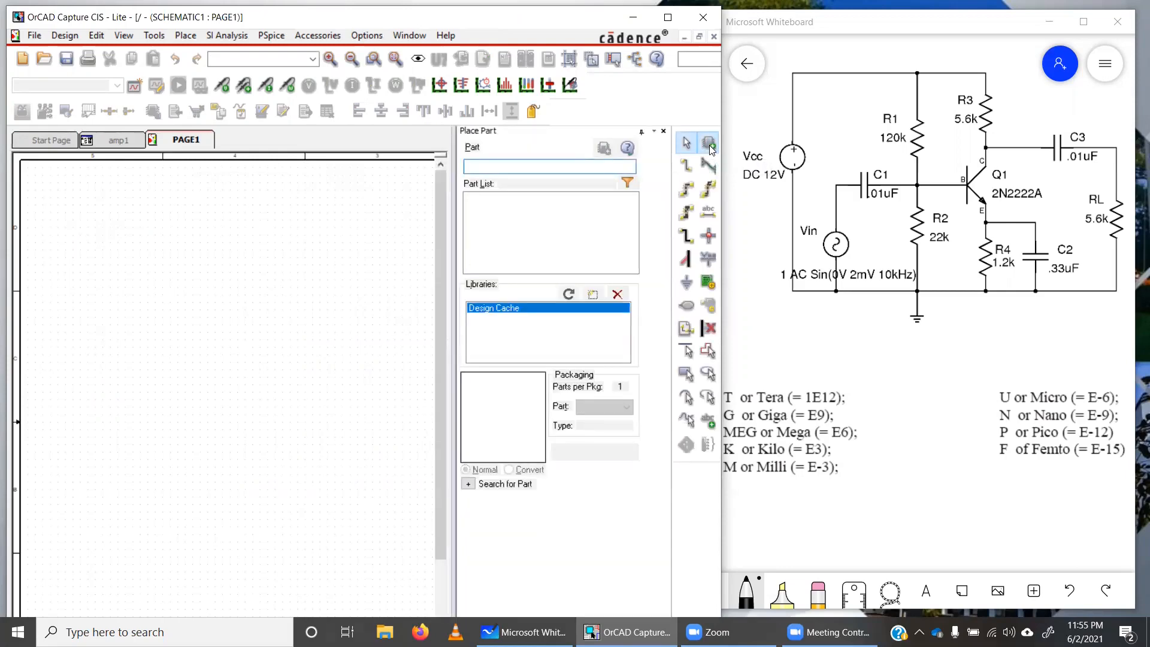
pyautogui.click(592, 295)
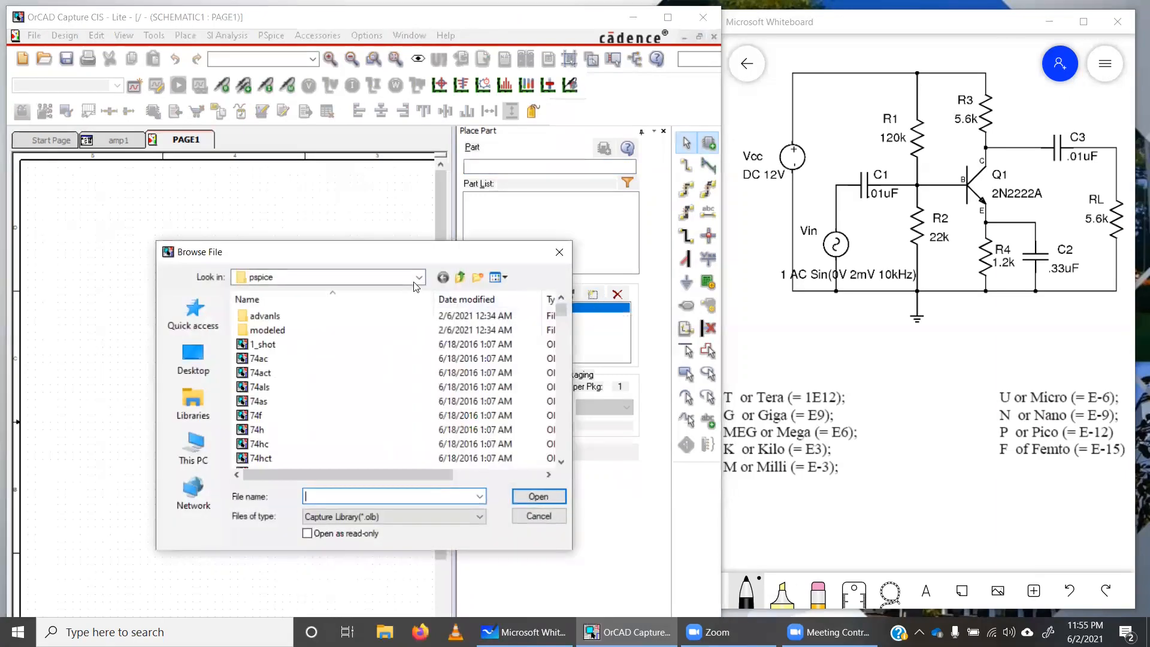
pyautogui.click(418, 278)
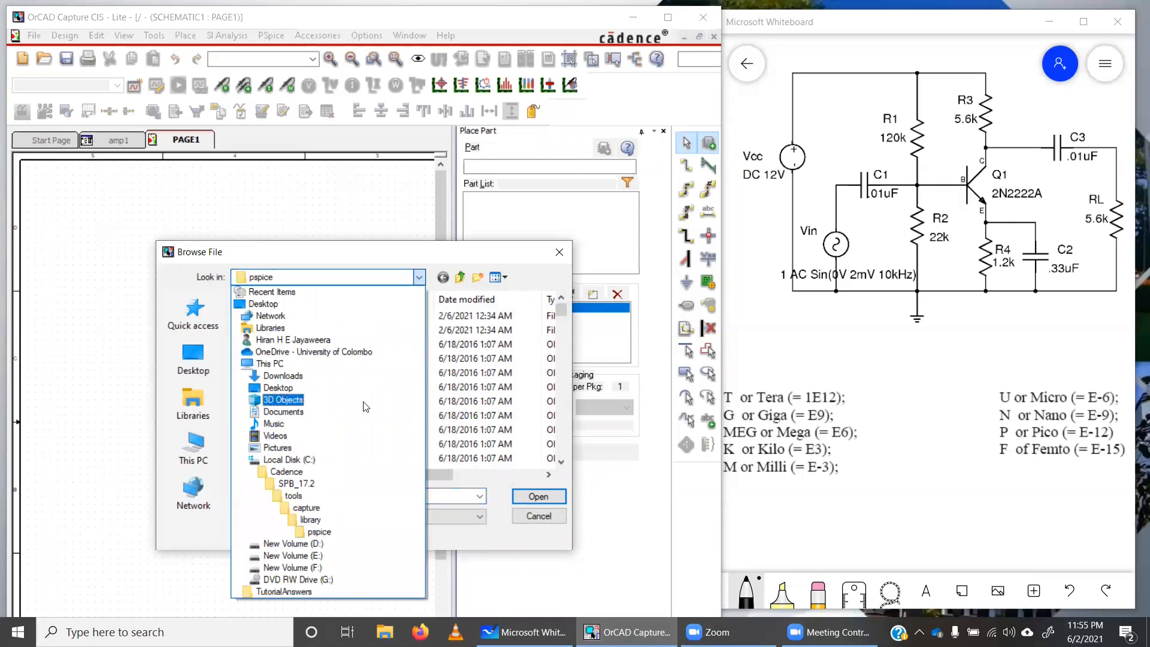
pyautogui.click(333, 532)
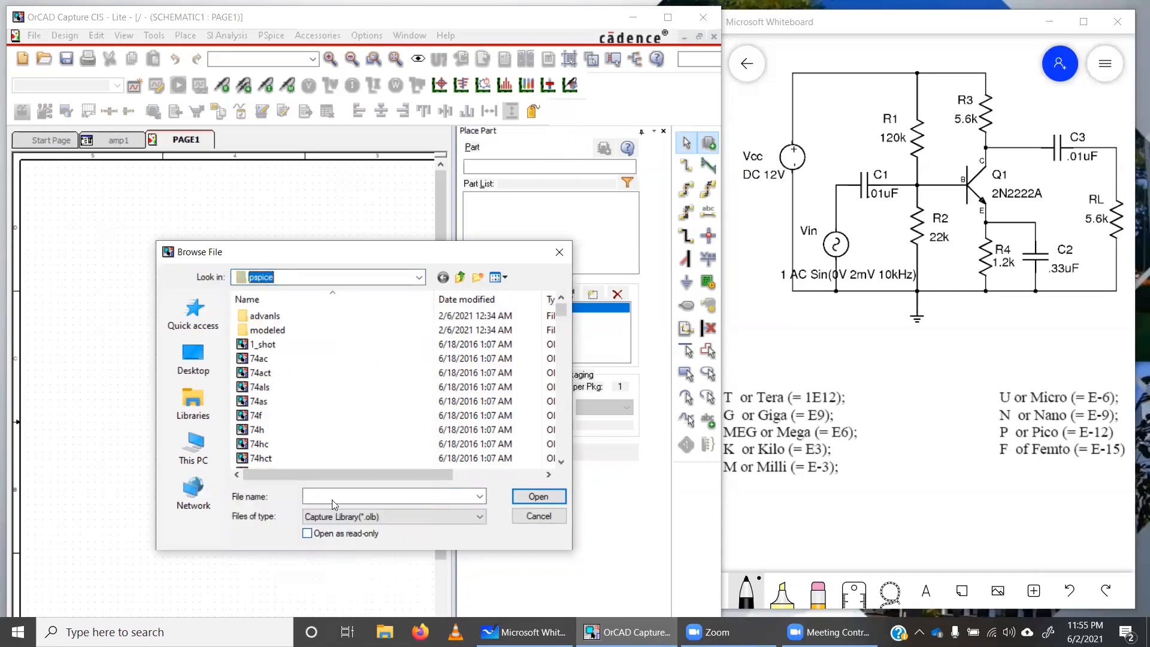
pyautogui.click(332, 441)
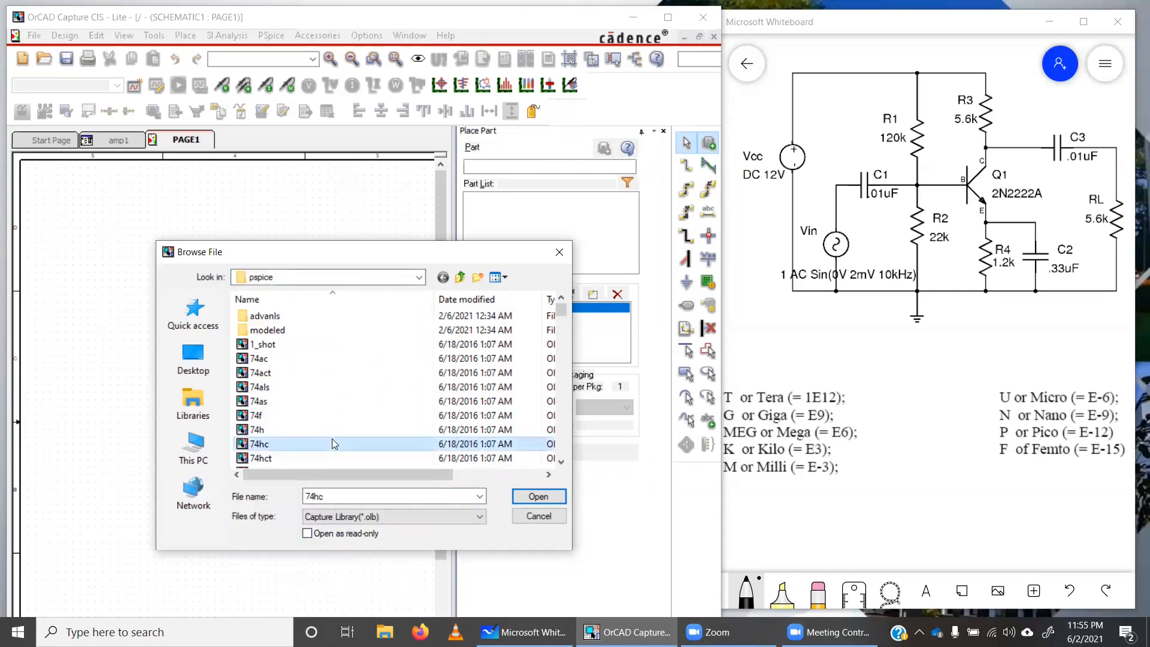
pyautogui.hotkey('ctrl', 'a')
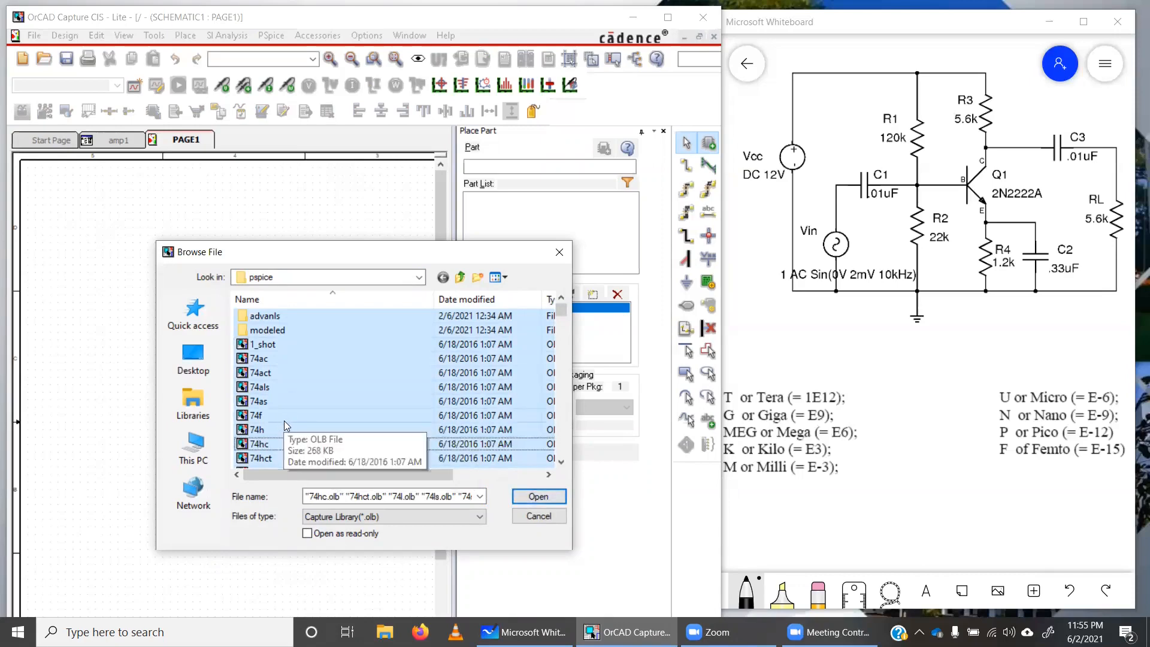
pyautogui.click(539, 497)
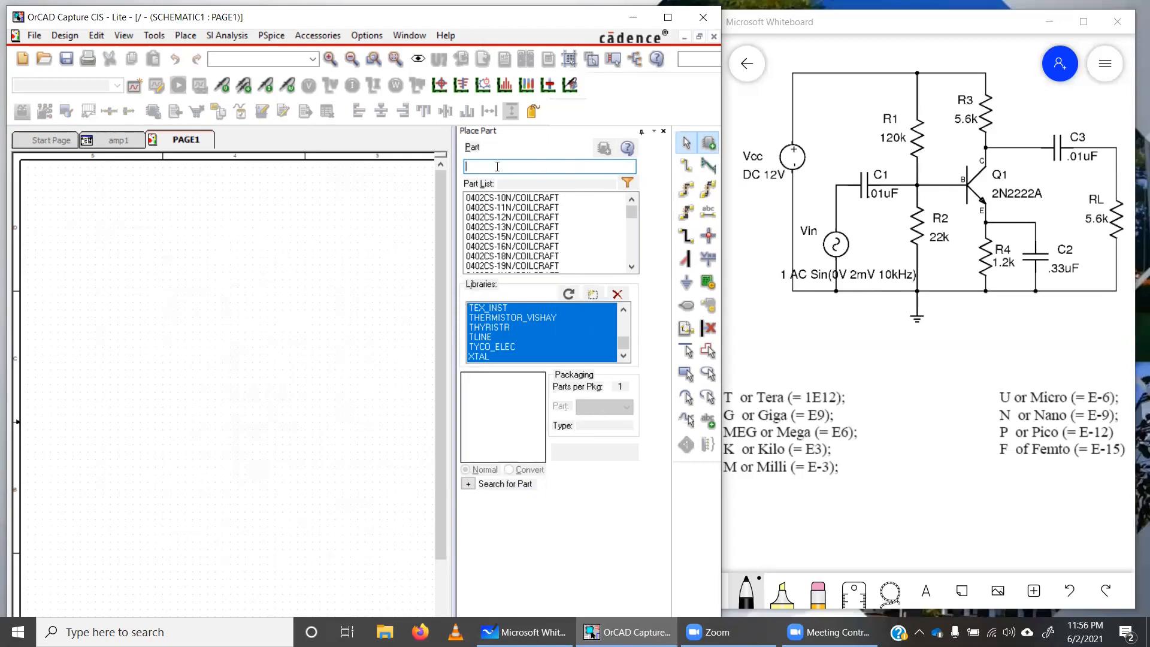
# Place a vertical resistor R from the ANALOG library in the upper-left area of the schematic
pyautogui.write('r')
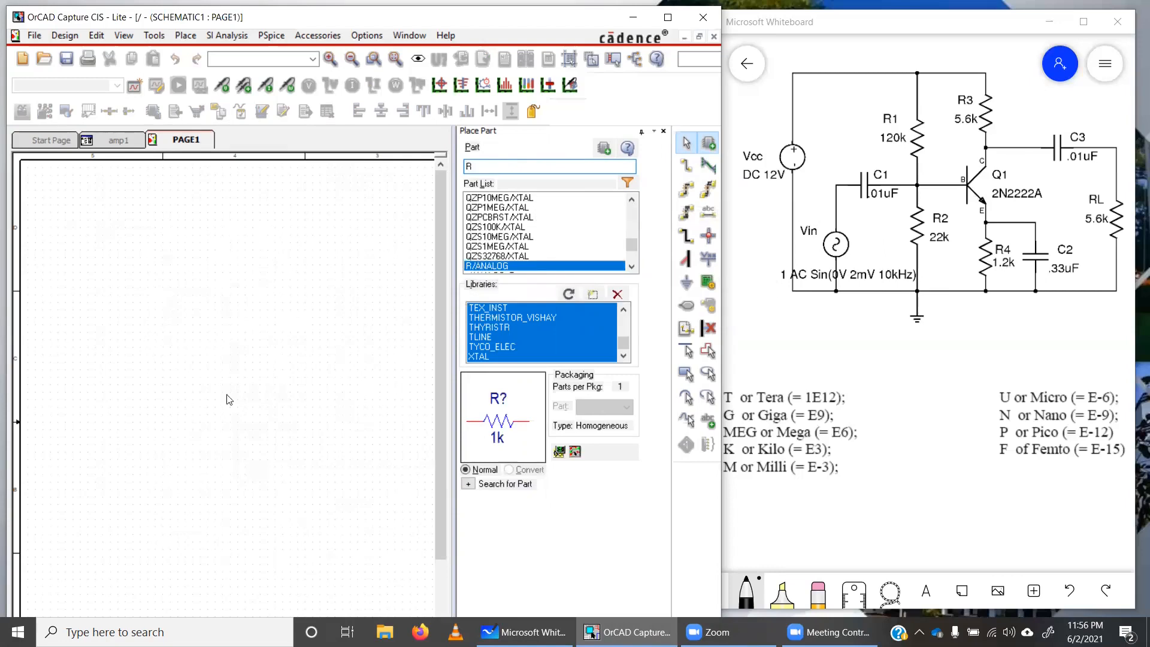
pyautogui.press('Return')
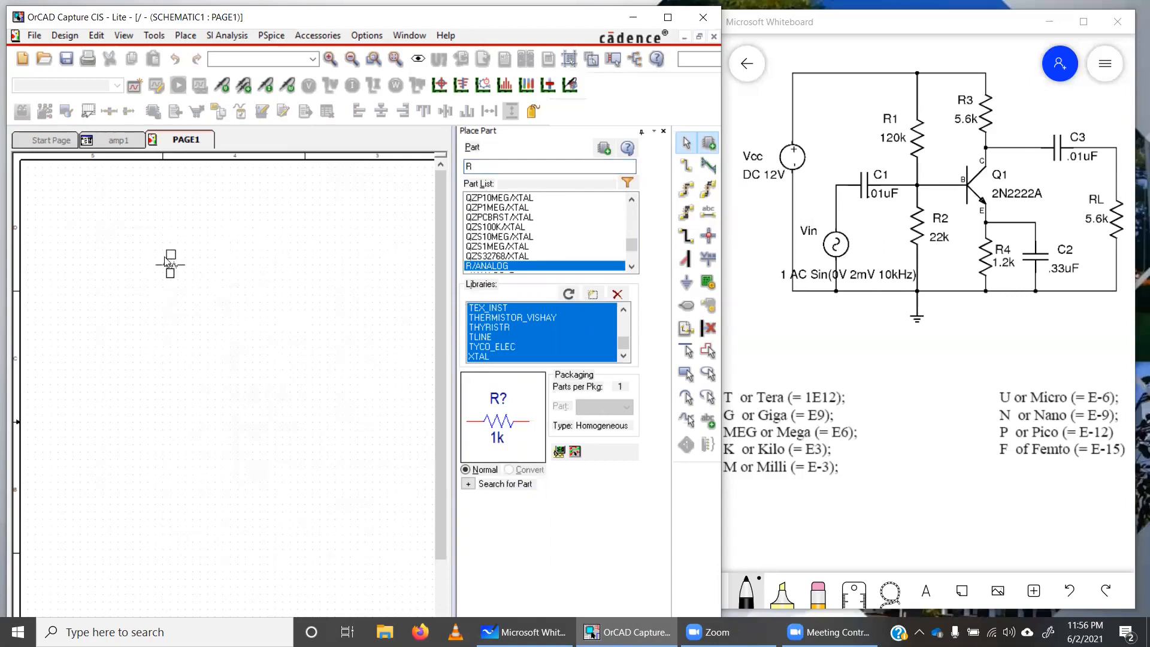
pyautogui.press('r')
pyautogui.press('Escape')
pyautogui.click(135, 252)
pyautogui.press('Escape')
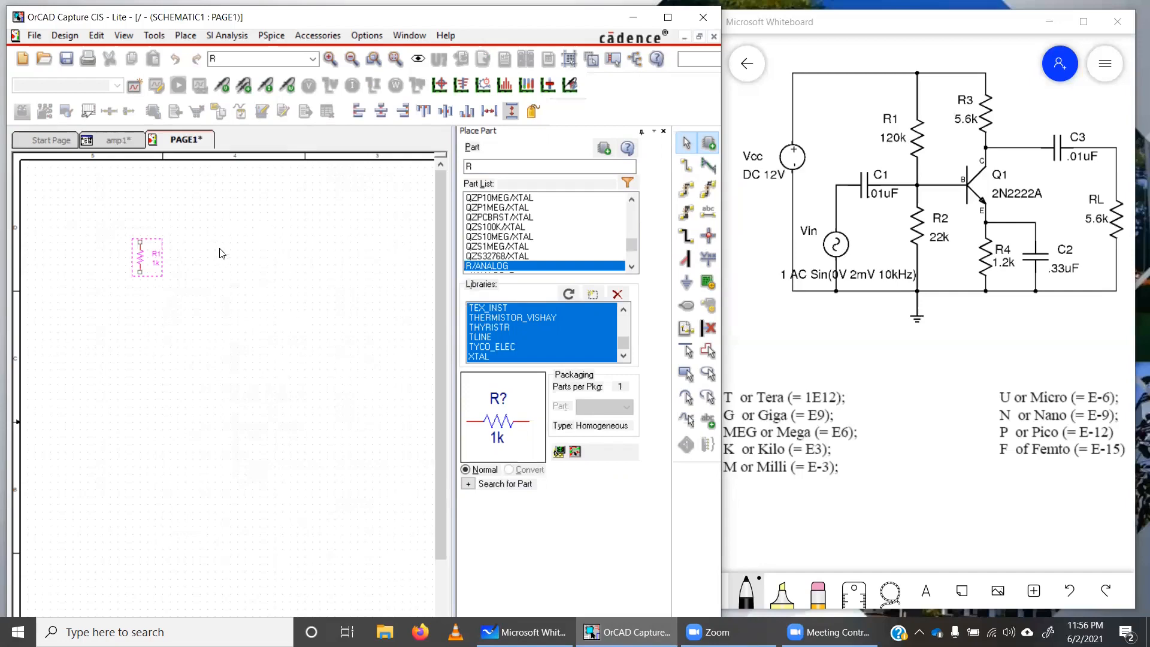
# Place four more vertical resistors: one beside R1, two in a row beneath that pair, and one further right as the load
pyautogui.click(221, 254)
pyautogui.press('Escape')
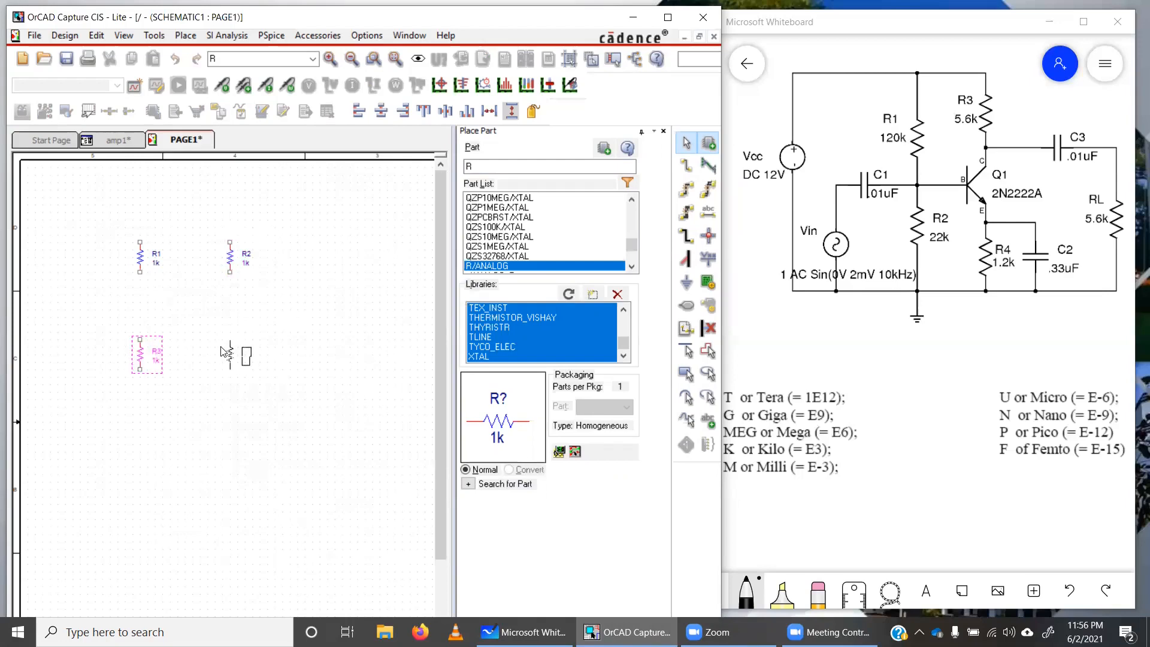
pyautogui.press('Escape')
pyautogui.click(222, 352)
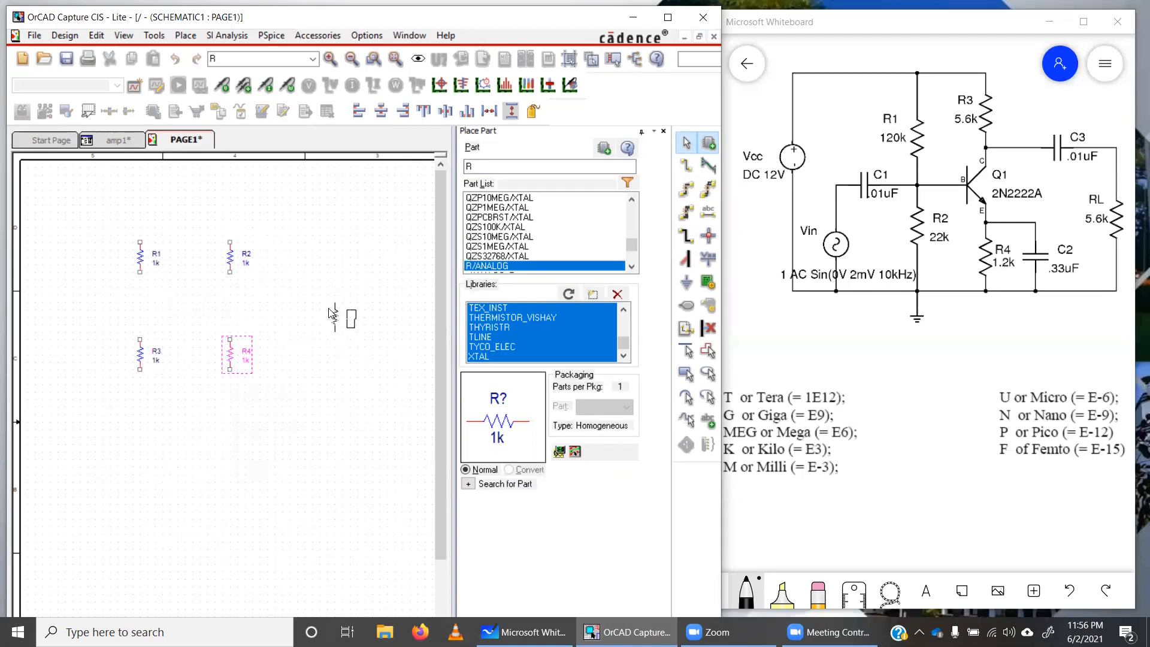
pyautogui.press('Escape')
pyautogui.click(328, 306)
# Place three ANALOG capacitors C: horizontal beside load resistor R5, vertical beside R4, and horizontal on the input side between R1 and R3
pyautogui.click(531, 165)
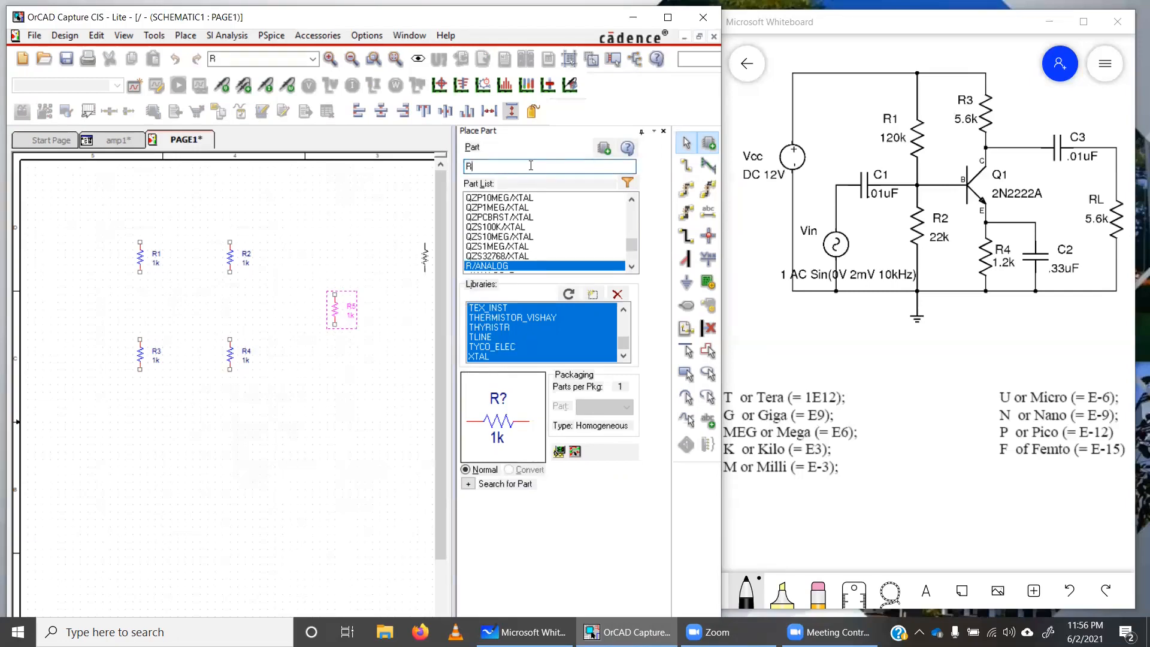
pyautogui.press('BackSpace')
pyautogui.write('c')
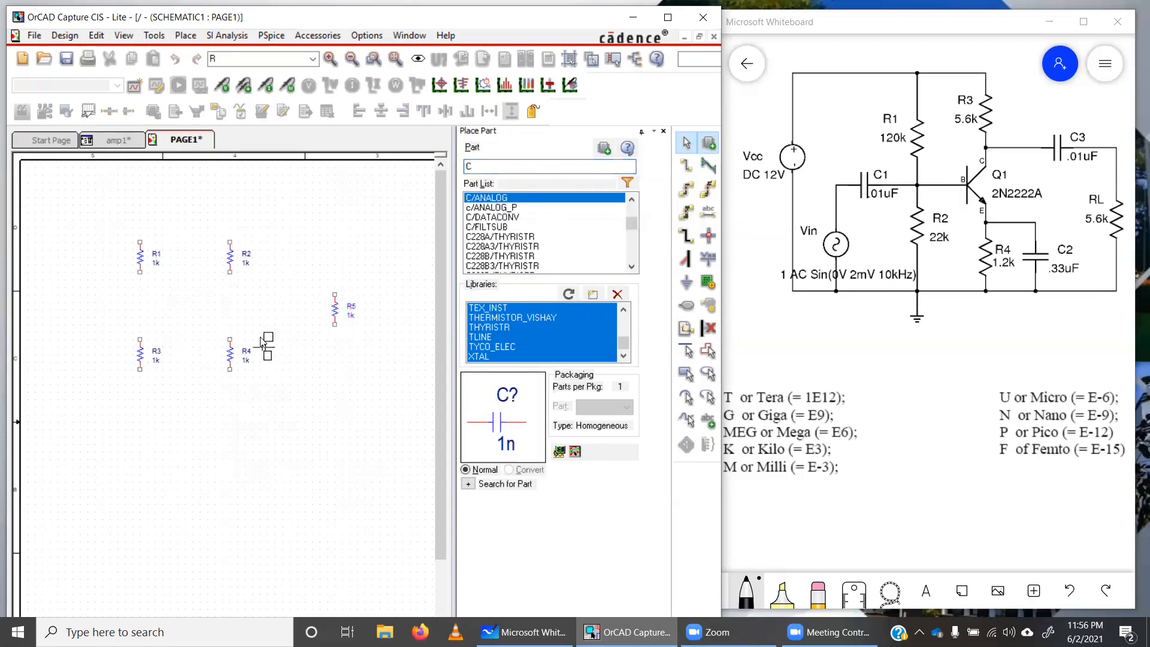
pyautogui.press('Escape')
pyautogui.click(318, 291)
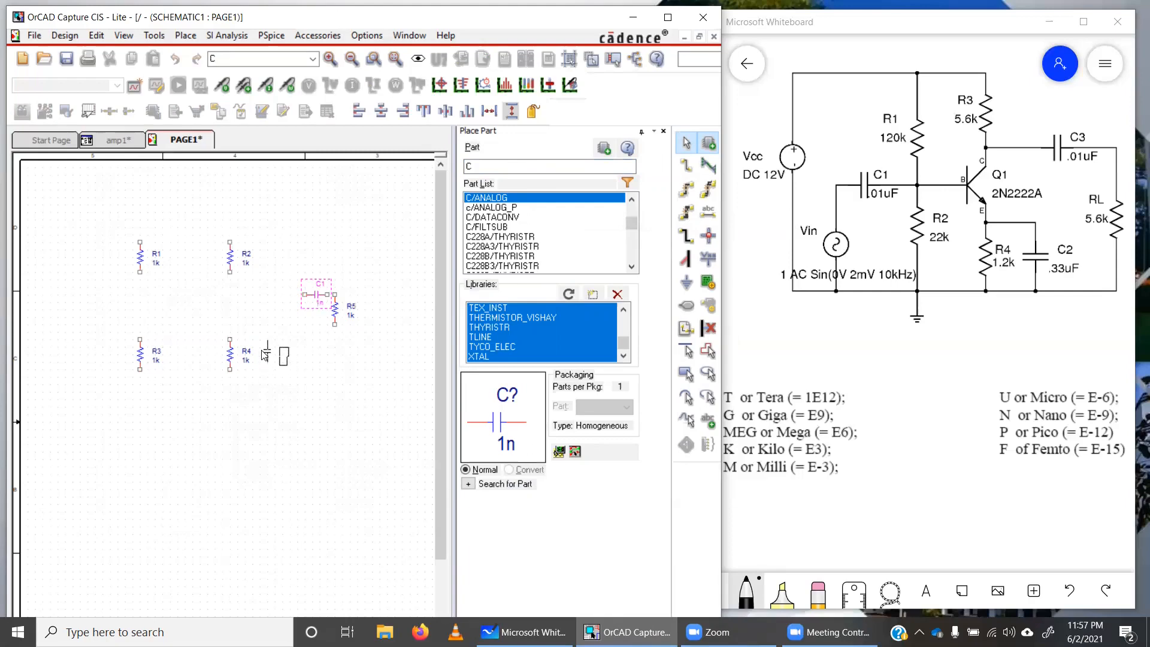
pyautogui.press('Escape')
pyautogui.click(267, 351)
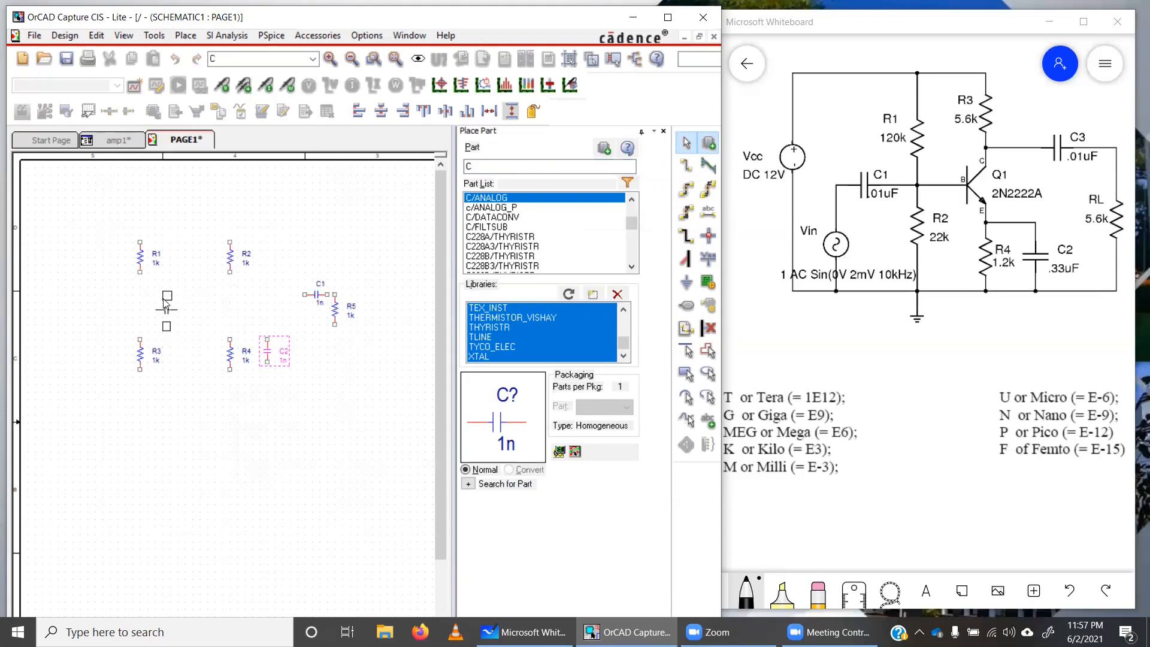
pyautogui.press('Escape')
pyautogui.click(112, 285)
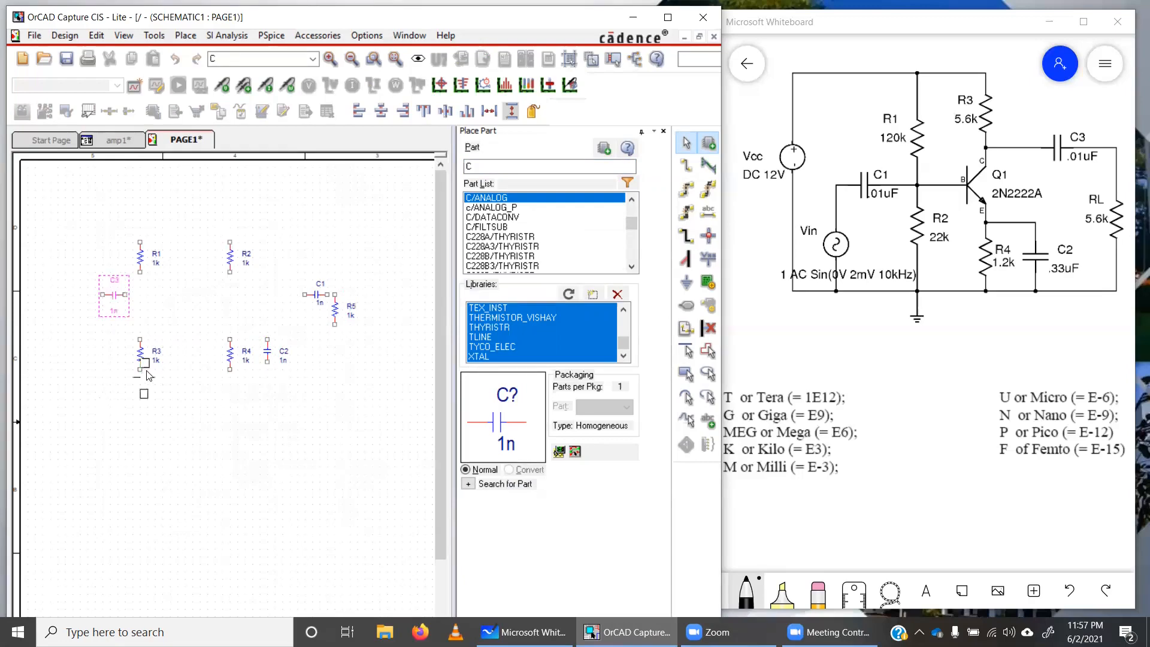
# Place a VDC source from the SOURCE library at the far left of the circuit, beside the input capacitor
pyautogui.doubleClick(533, 167)
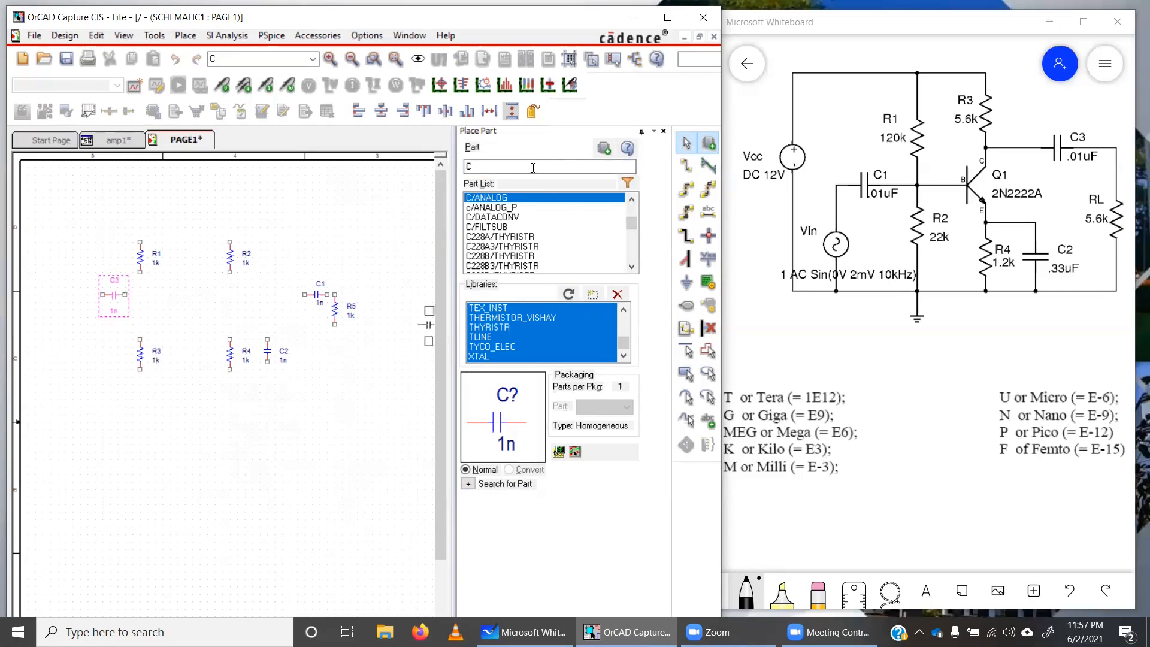
pyautogui.write('vd')
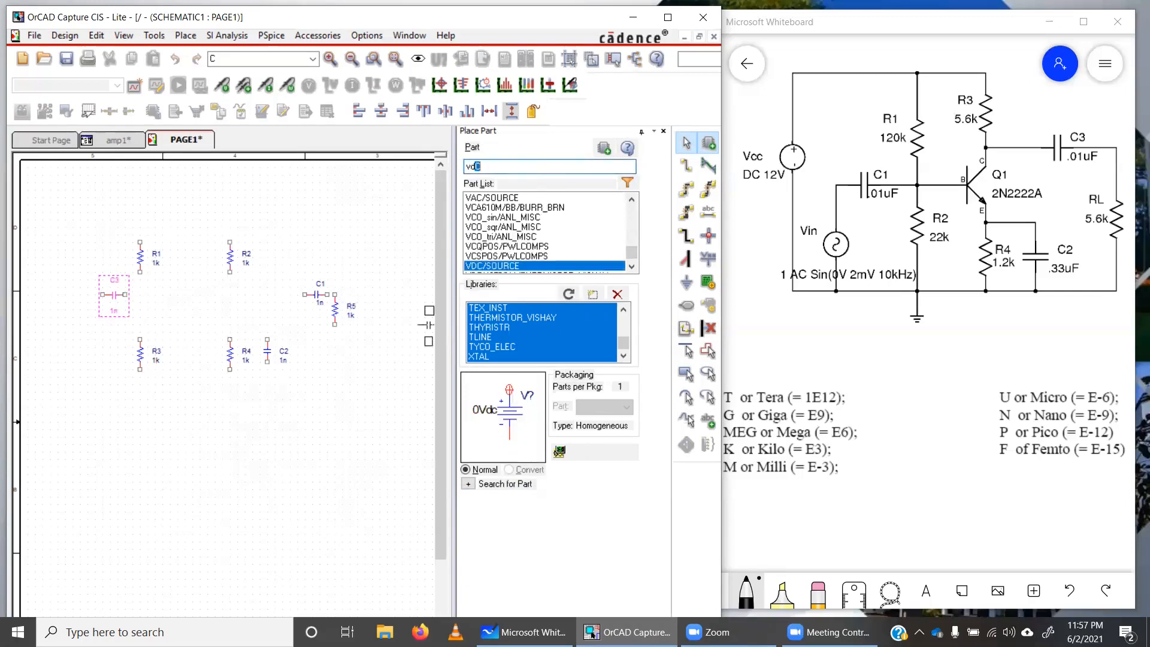
pyautogui.write('c')
pyautogui.press('Return')
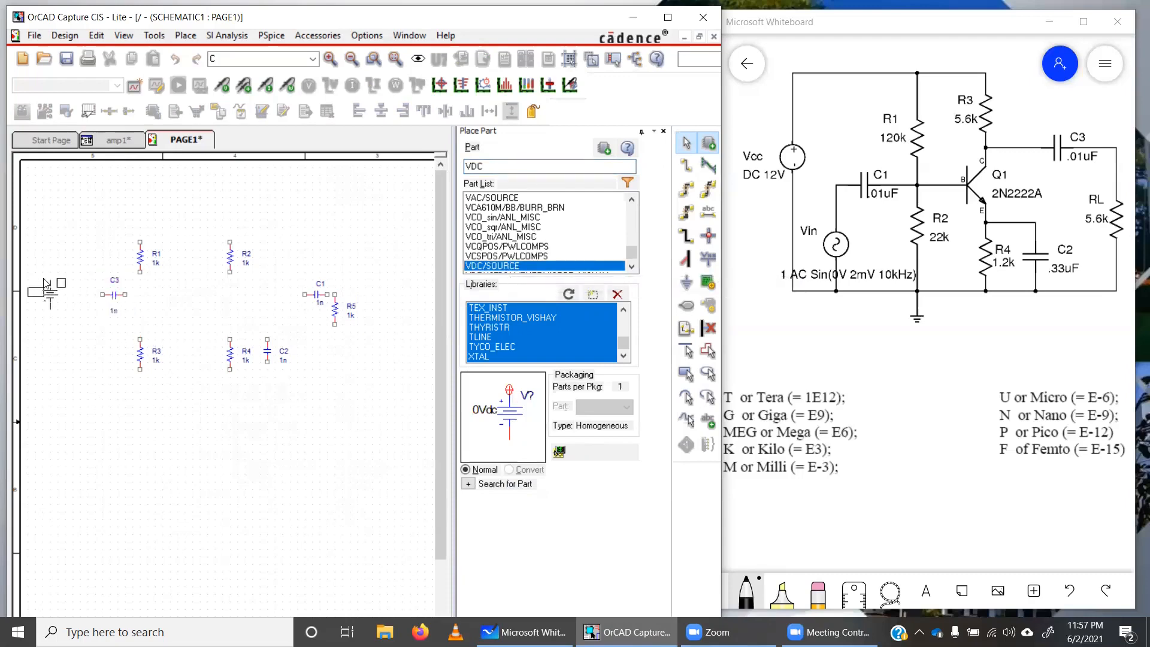
pyautogui.press('Escape')
pyautogui.click(43, 284)
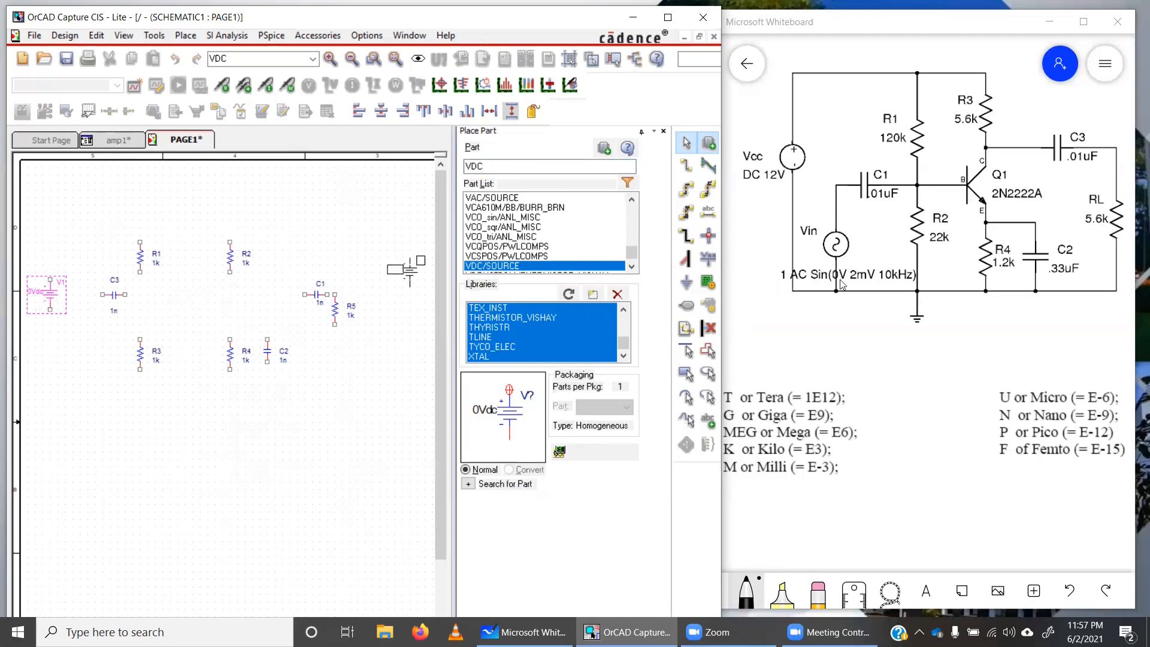
# Place a VSIN source from the SOURCE library below the input capacitor, to the left of R3
pyautogui.click(497, 166)
pyautogui.press('BackSpace')
pyautogui.press('BackSpace')
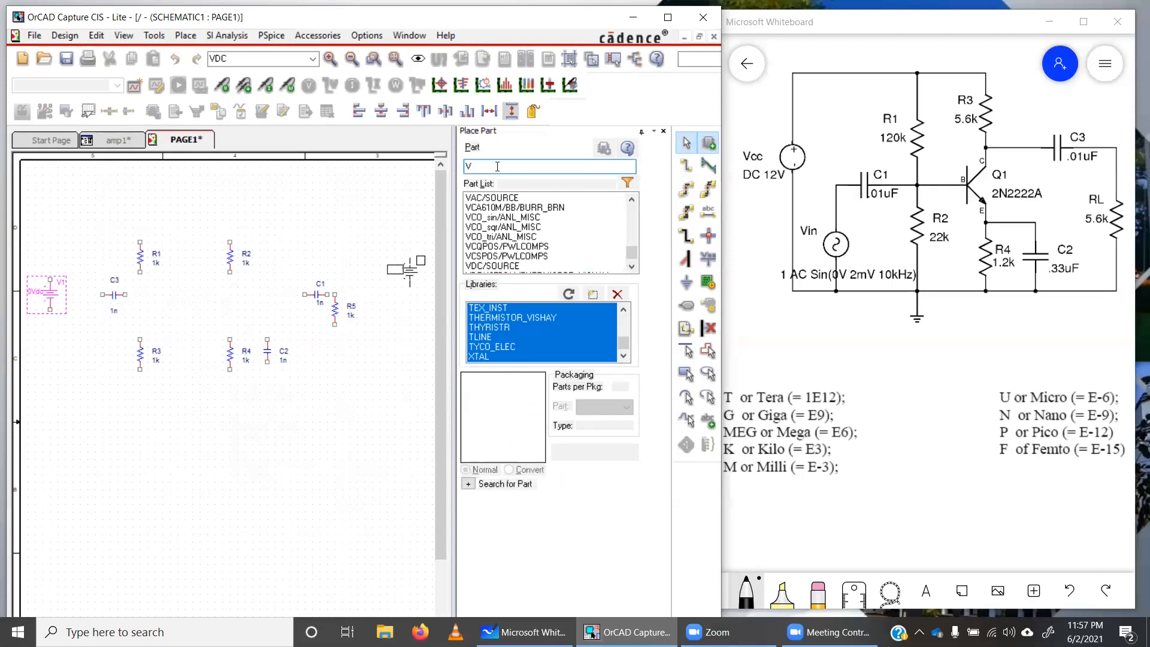
pyautogui.write('ac')
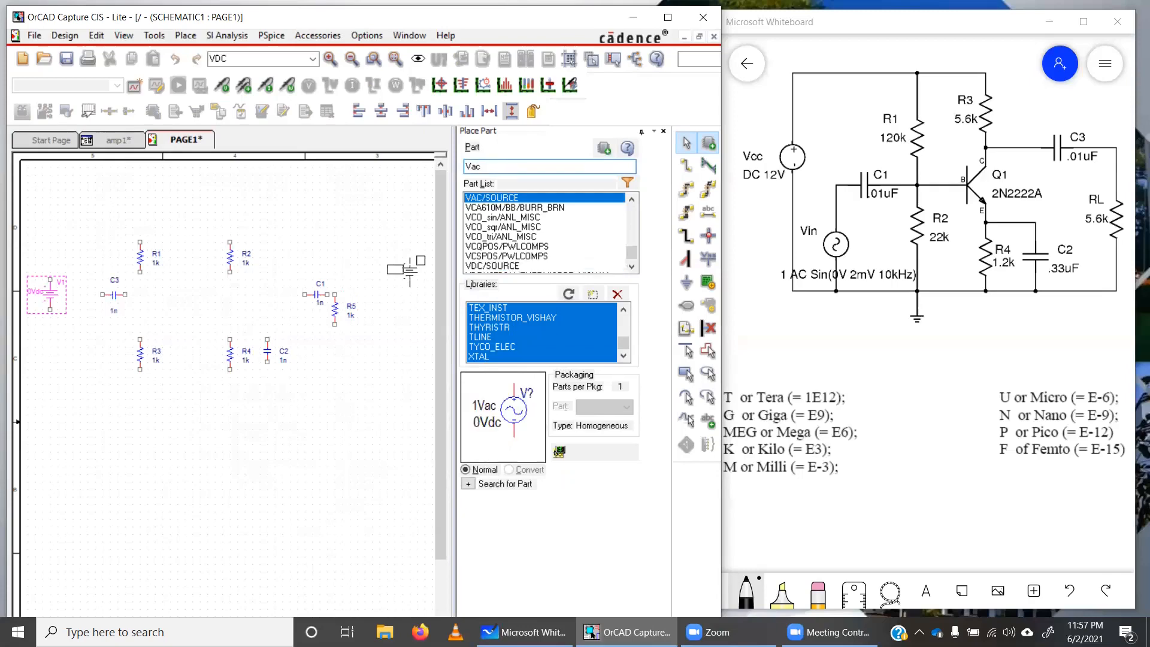
pyautogui.press('BackSpace')
pyautogui.press('BackSpace')
pyautogui.write('sin')
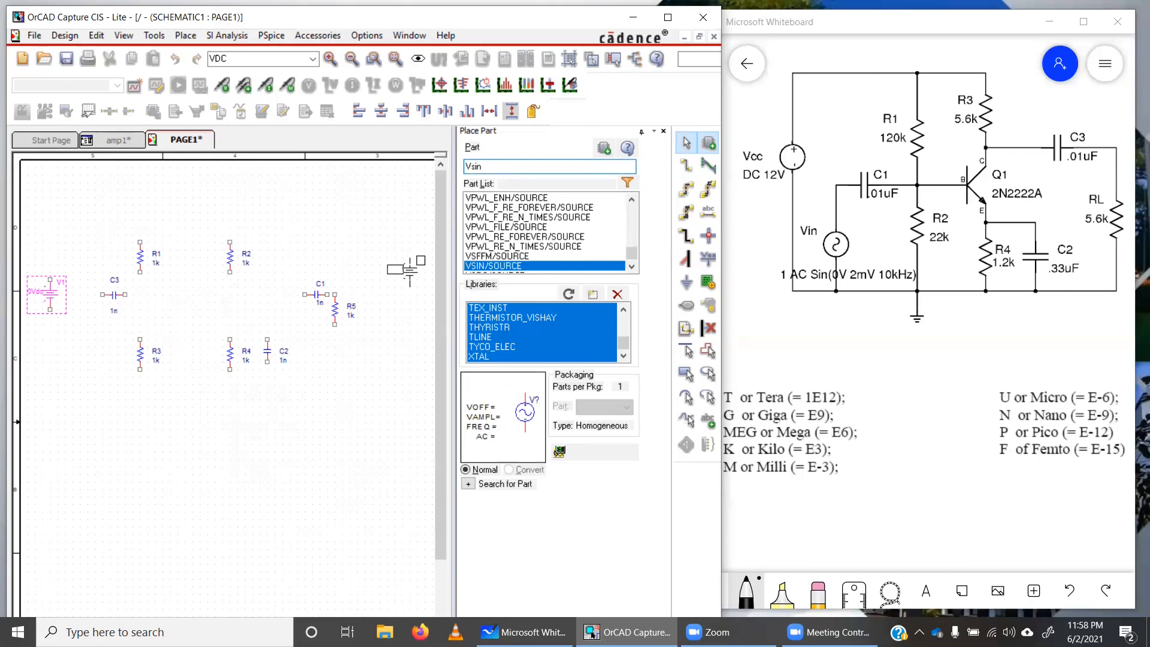
pyautogui.click(603, 148)
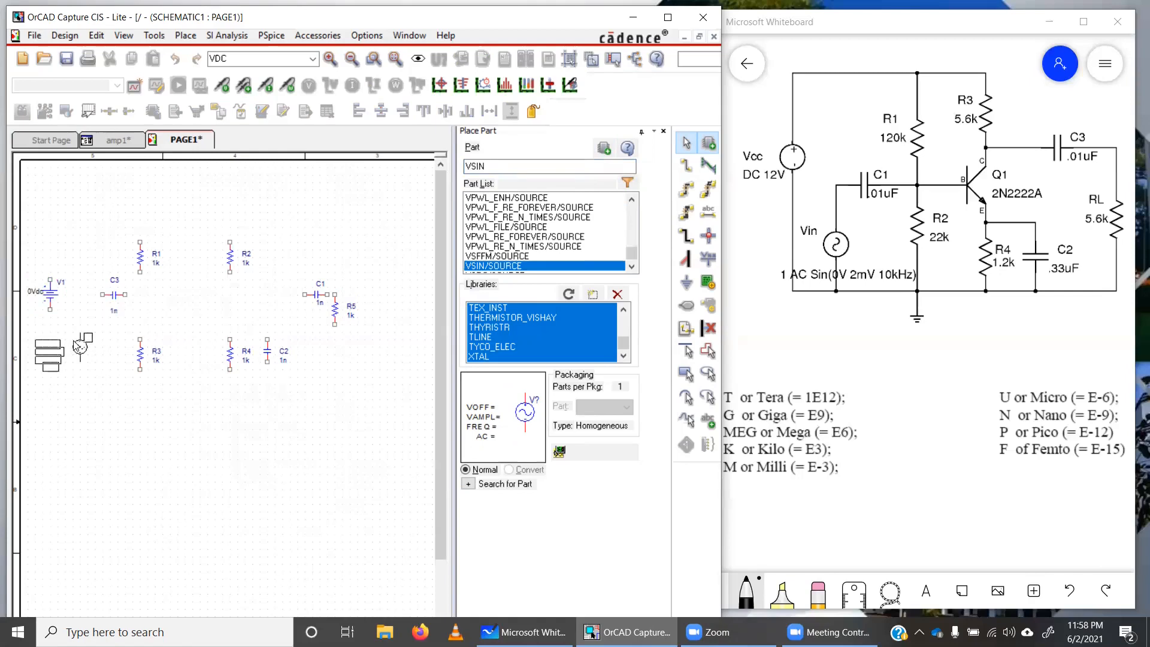
pyautogui.press('Escape')
pyautogui.click(79, 342)
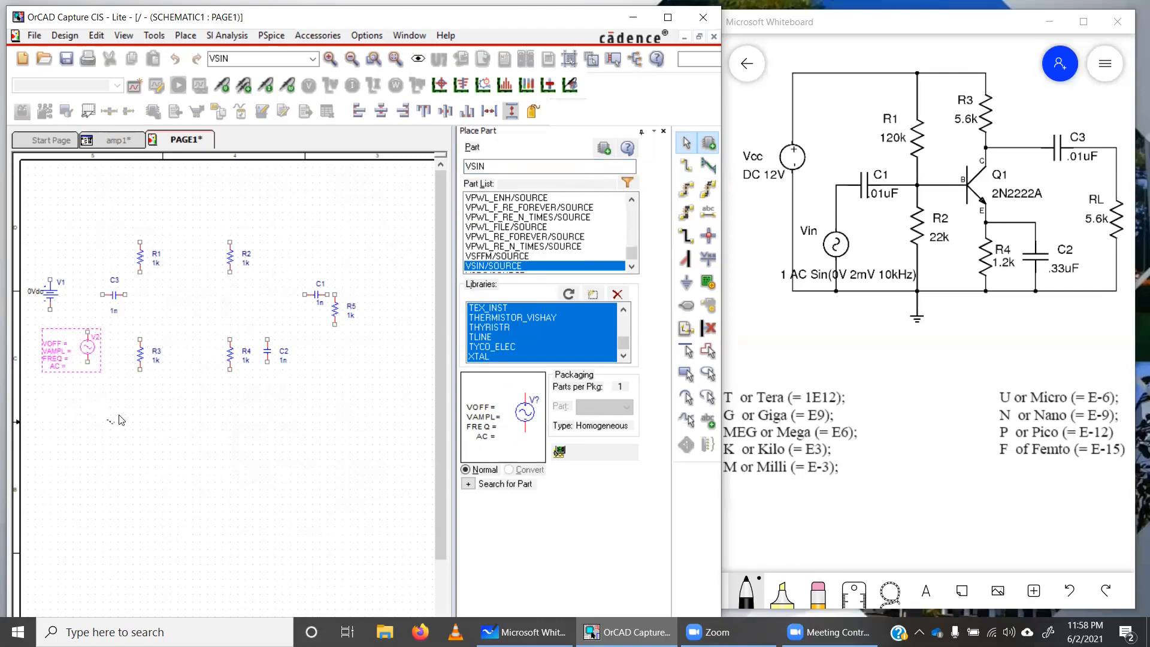
pyautogui.press('Escape')
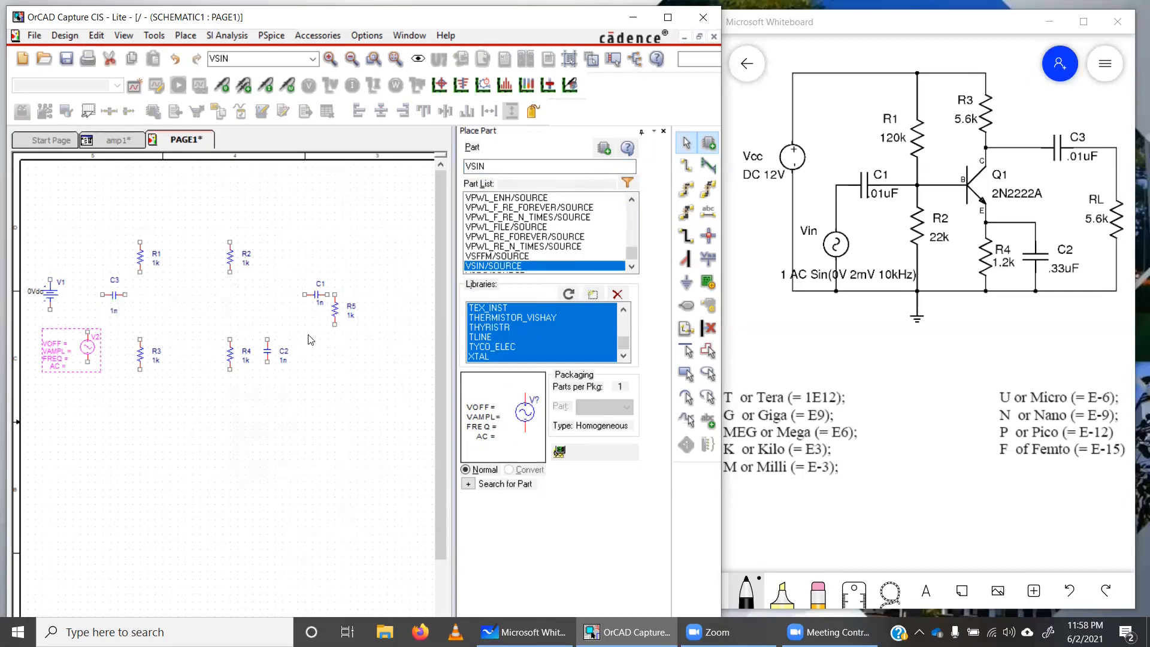
# Place the 2N2222A/ZTX transistor from the ZETEX library between resistors R2 and R4
pyautogui.click(501, 167)
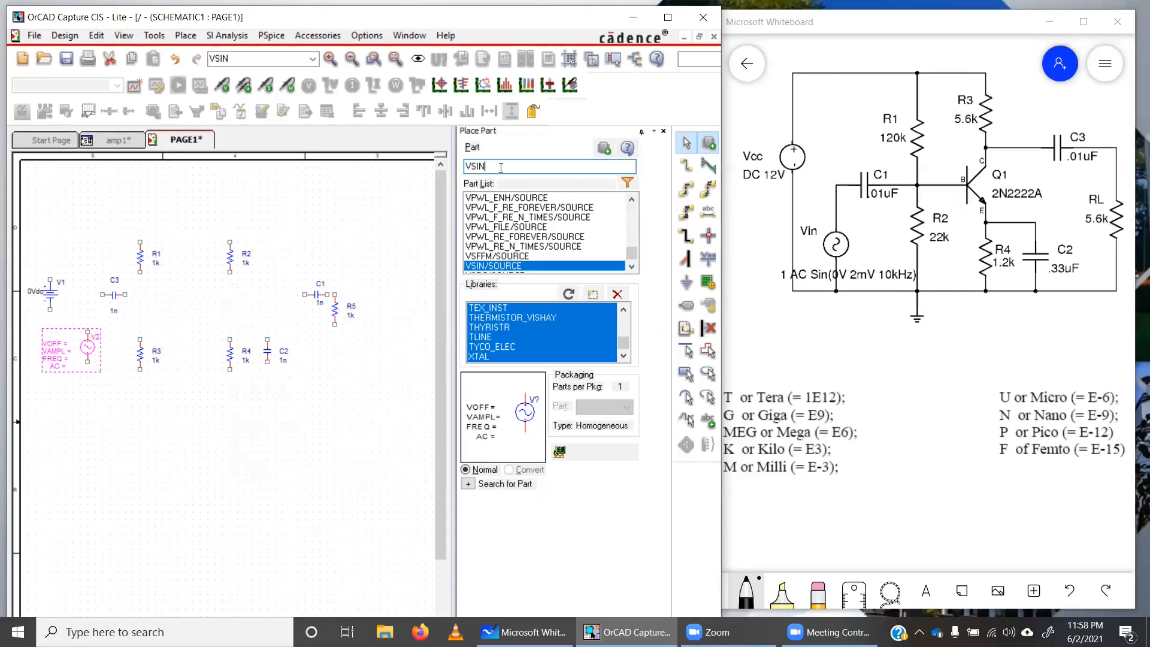
pyautogui.write('2')
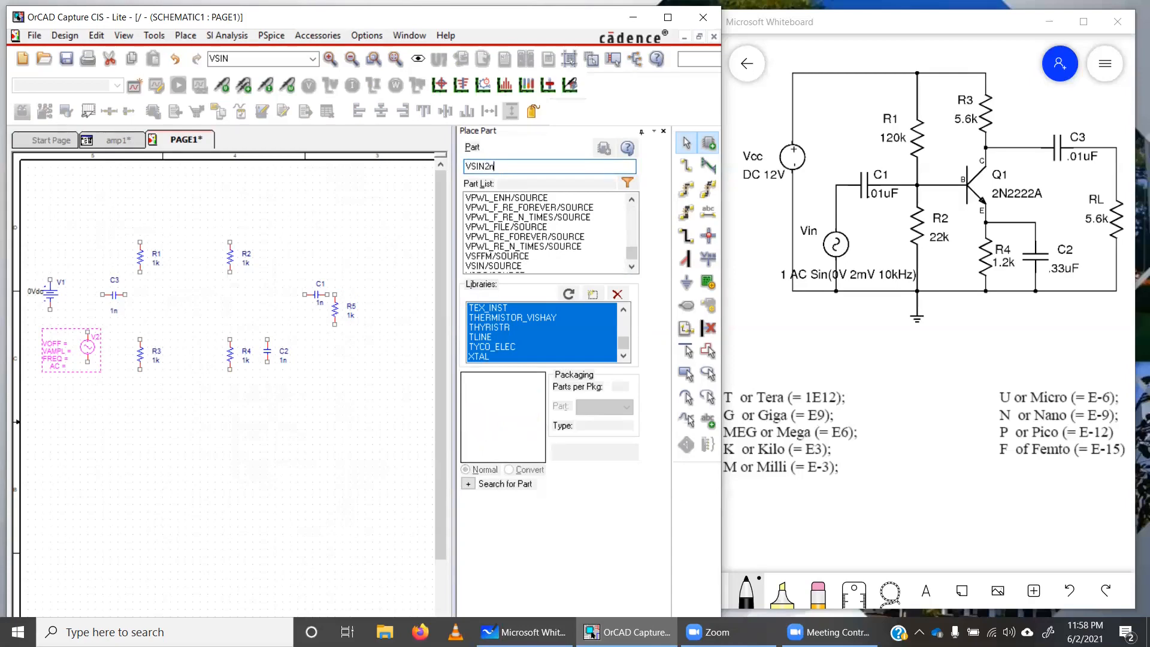
pyautogui.write('n')
pyautogui.press('BackSpace')
pyautogui.press('BackSpace')
pyautogui.press('BackSpace')
pyautogui.press('BackSpace')
pyautogui.press('BackSpace')
pyautogui.press('BackSpace')
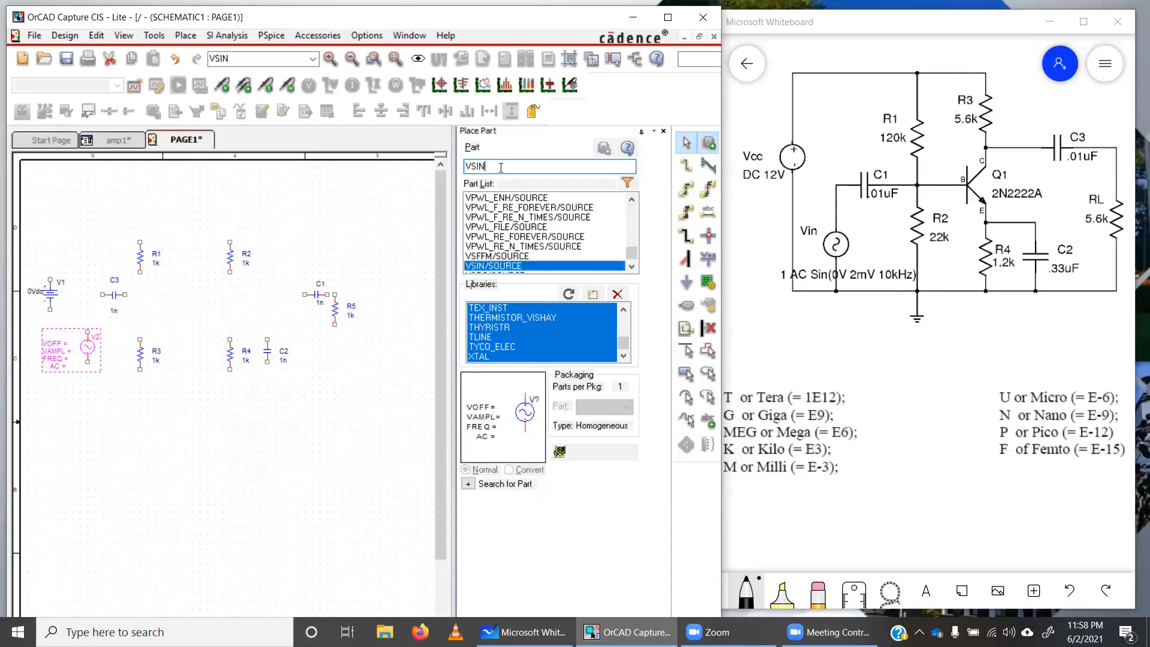
pyautogui.write('2')
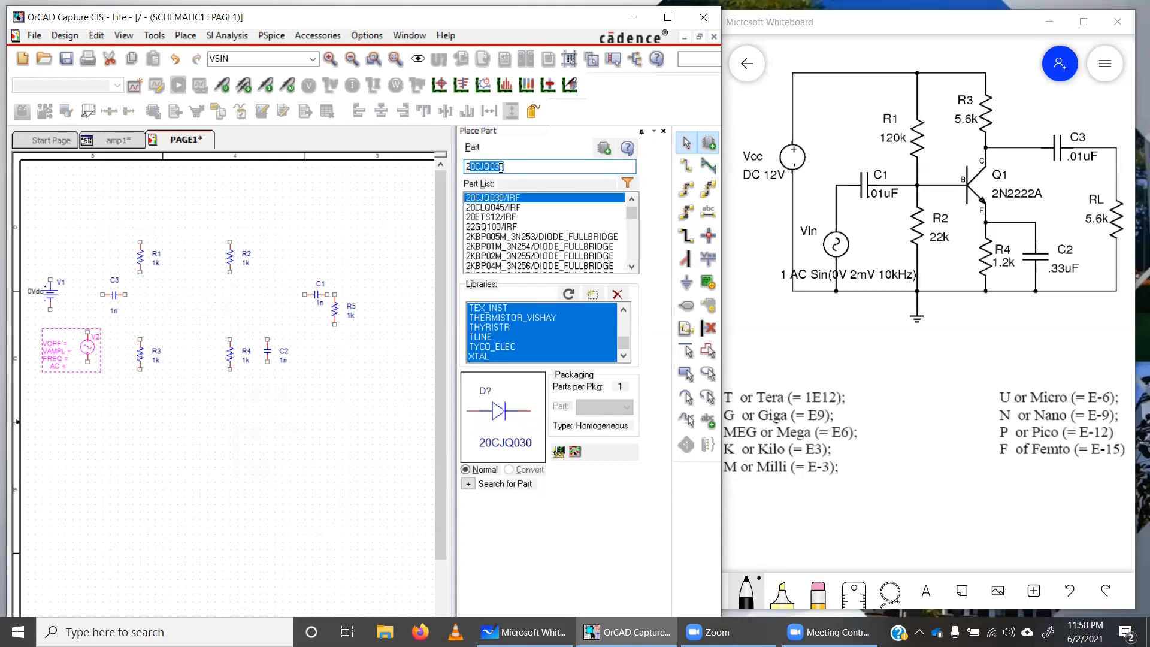
pyautogui.write('n22')
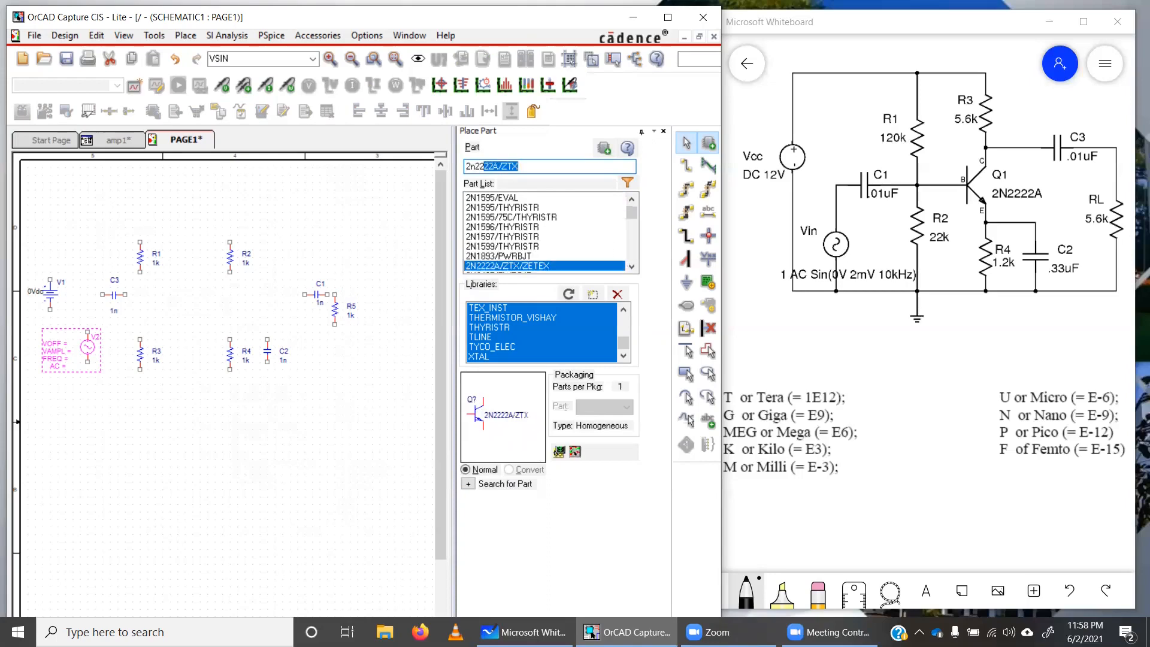
pyautogui.write('2')
pyautogui.press('Return')
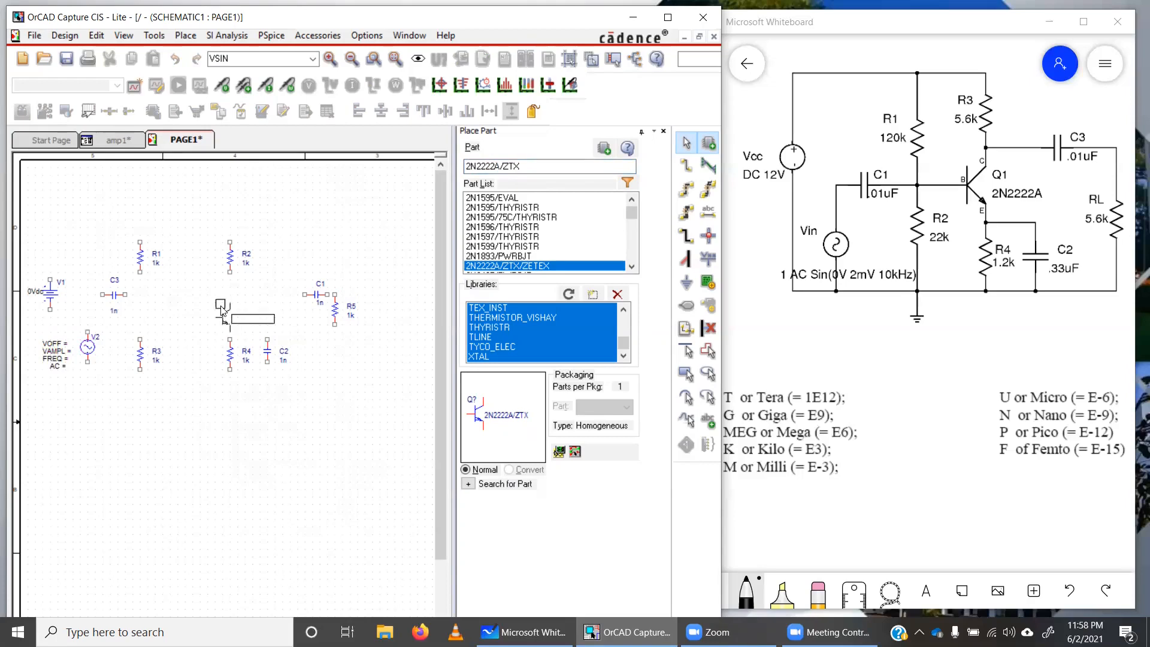
pyautogui.press('Escape')
pyautogui.click(223, 310)
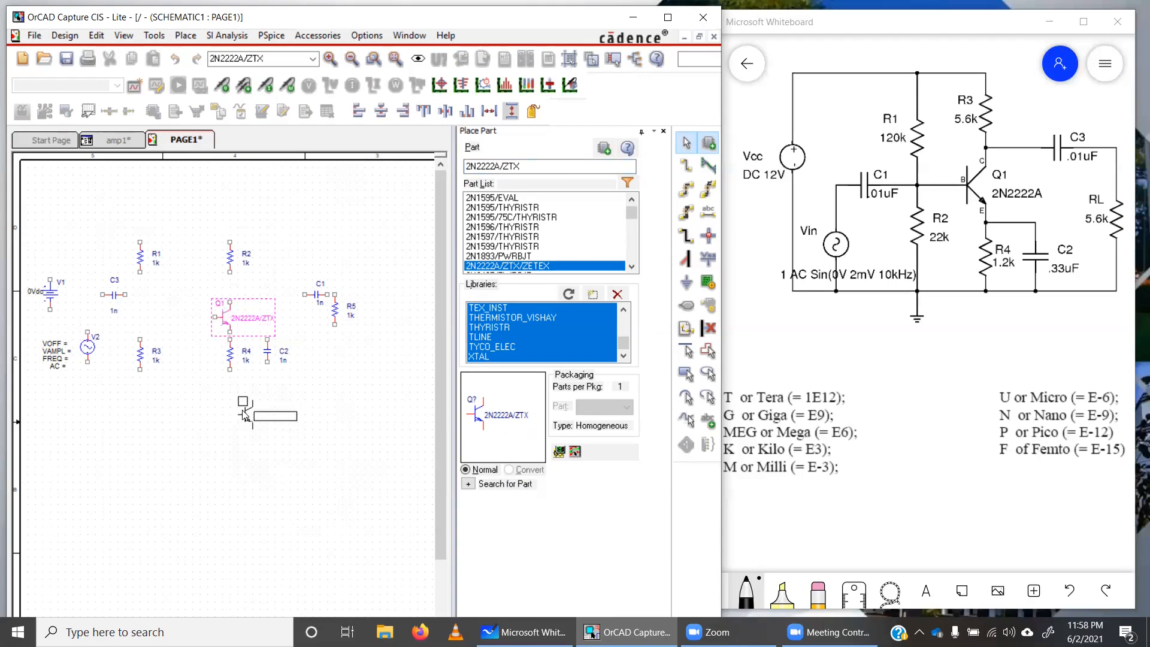
pyautogui.press('Escape')
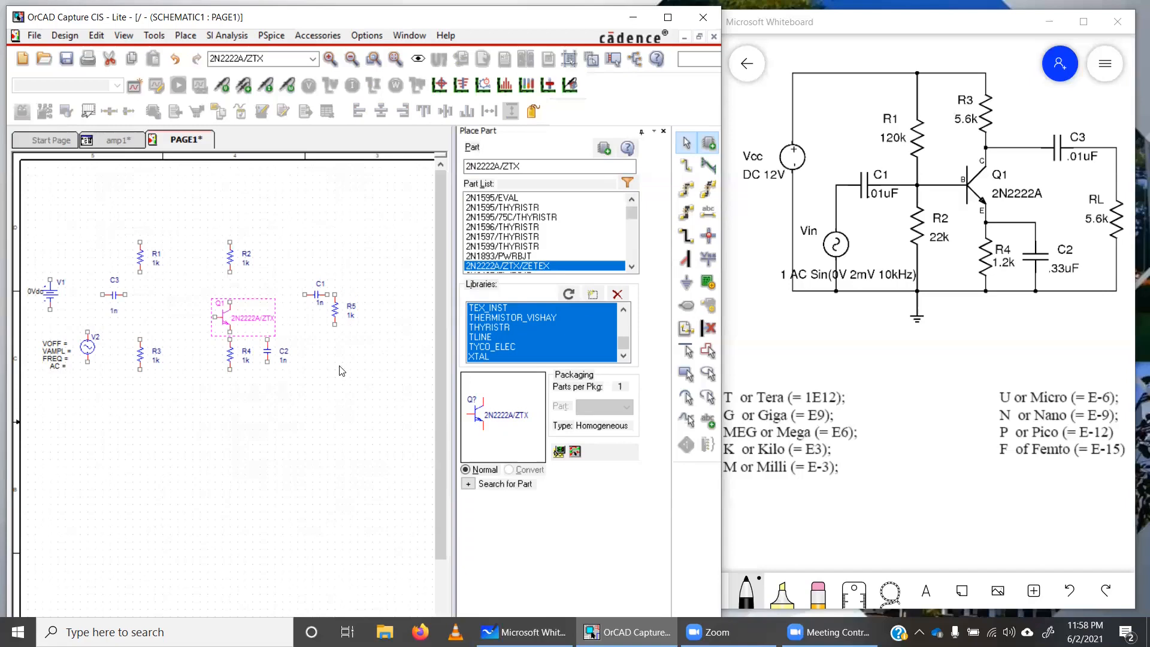
# Place a 0/CAPSYM ground symbol below the circuit, near R3
pyautogui.click(687, 283)
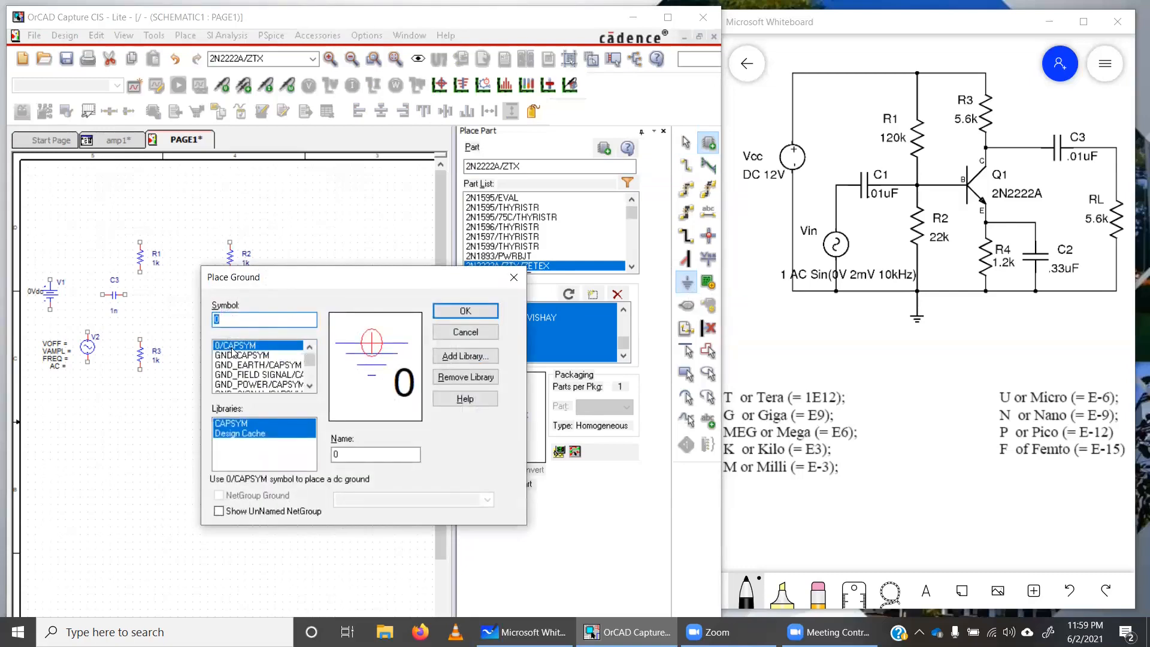
pyautogui.click(456, 311)
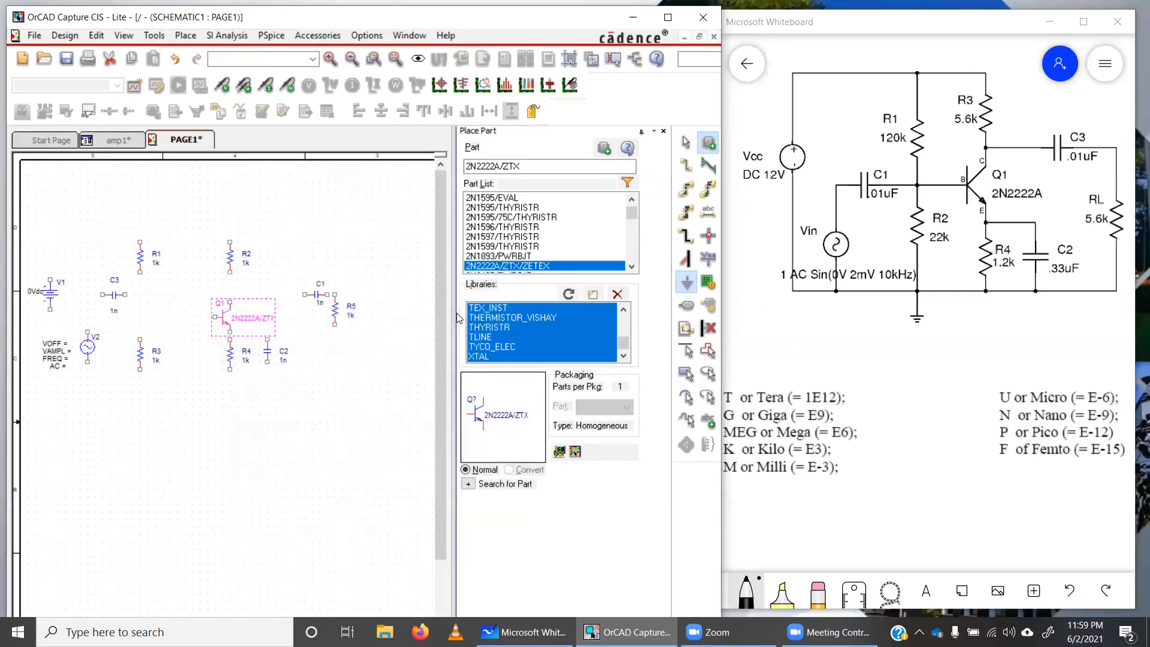
pyautogui.click(173, 418)
pyautogui.press('Escape')
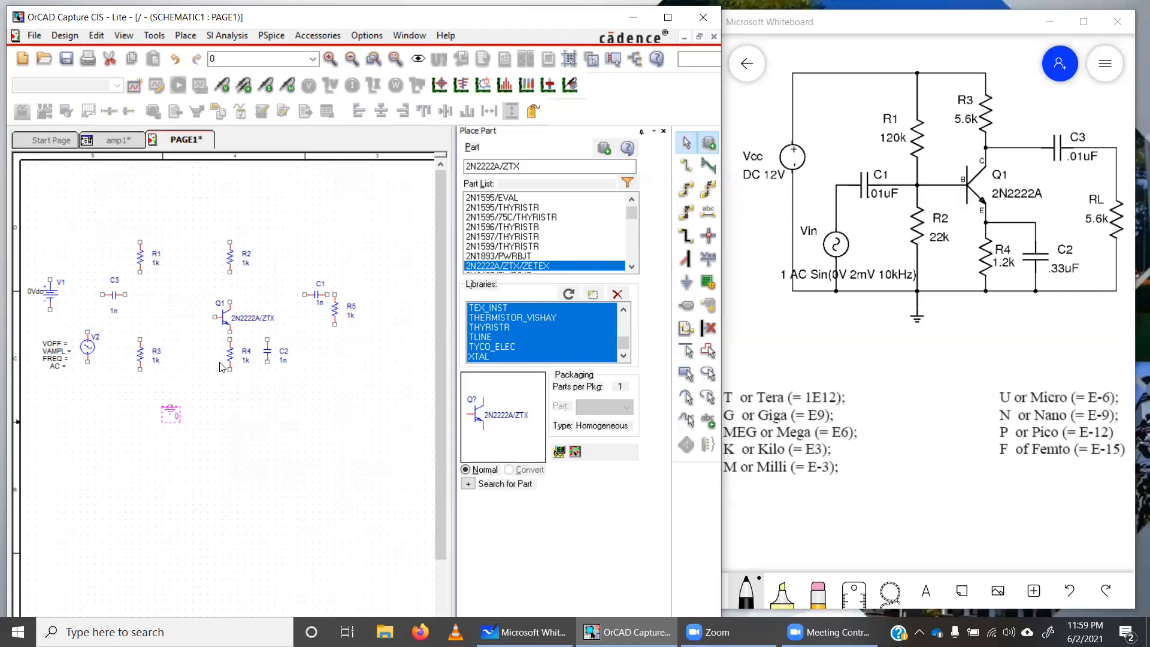
# Set the DC value of voltage source V1 to 12Vdc
pyautogui.doubleClick(34, 298)
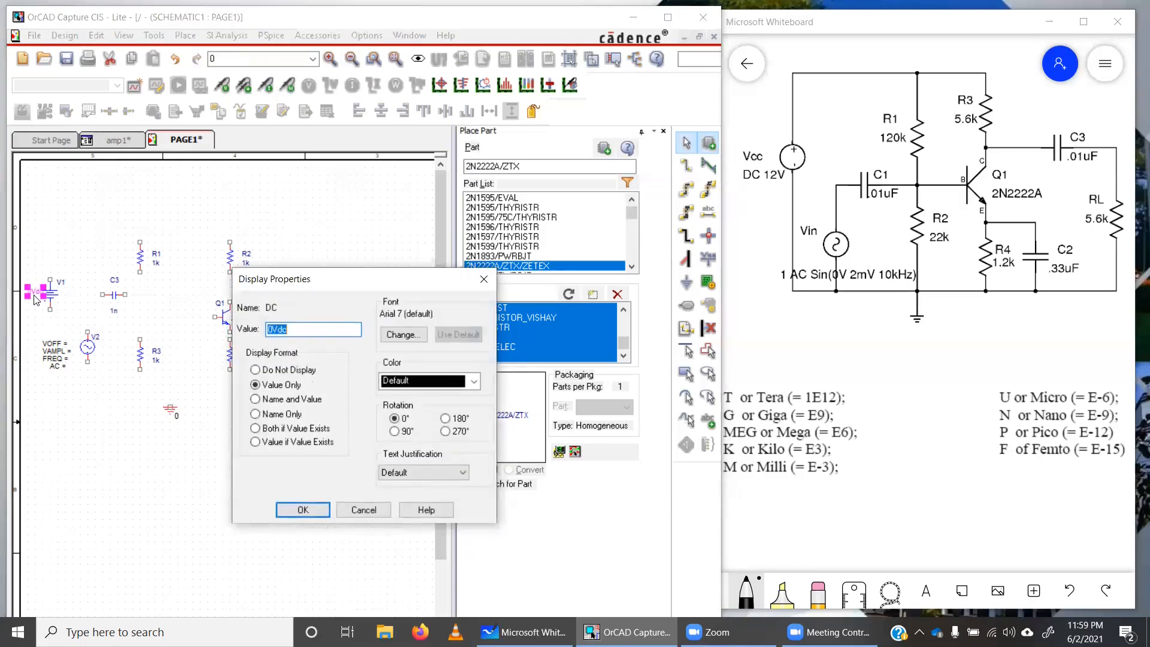
pyautogui.press('Home')
pyautogui.write('12')
pyautogui.click(294, 506)
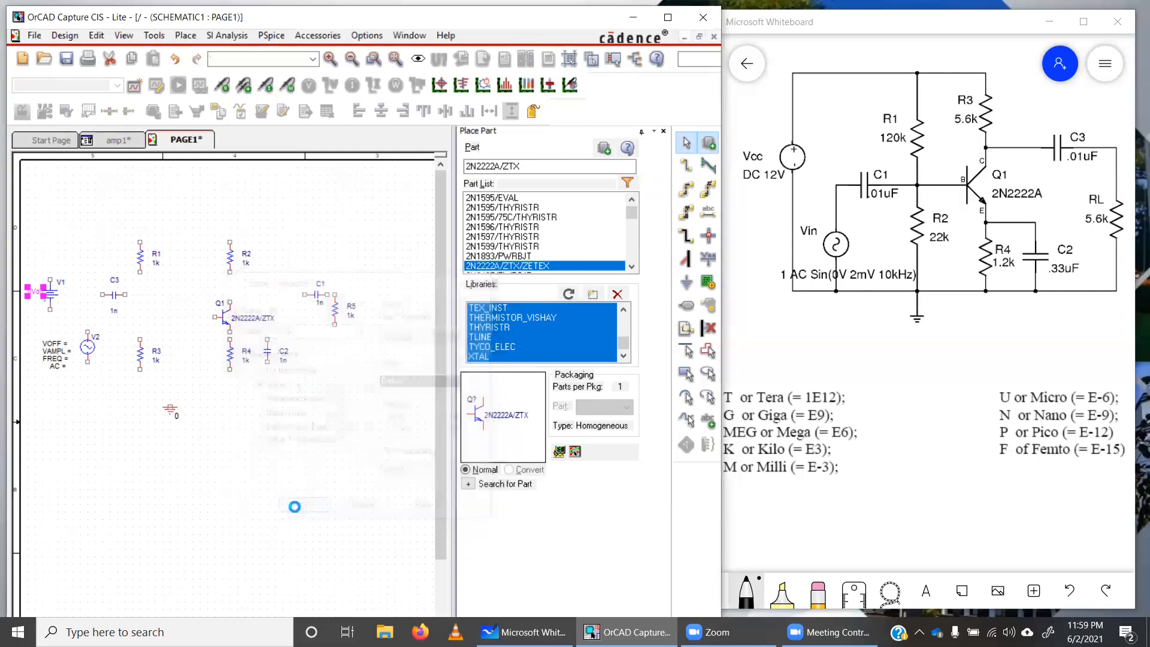
# Set the value of resistor R1 to 120k
pyautogui.doubleClick(157, 264)
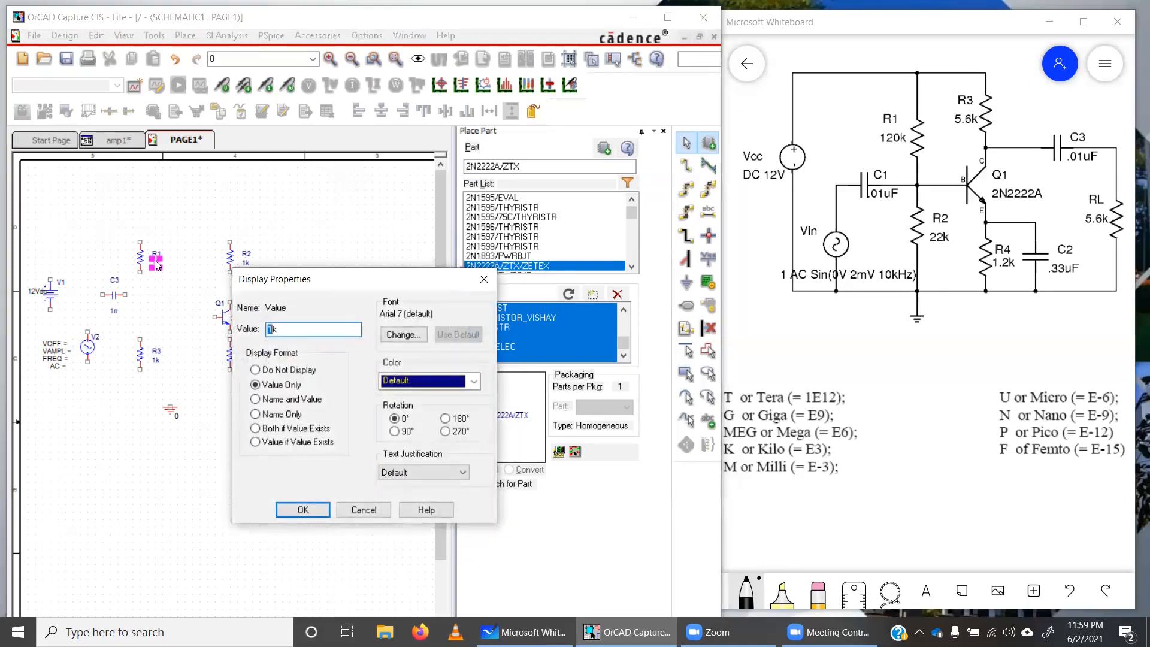
pyautogui.write('120')
pyautogui.click(313, 510)
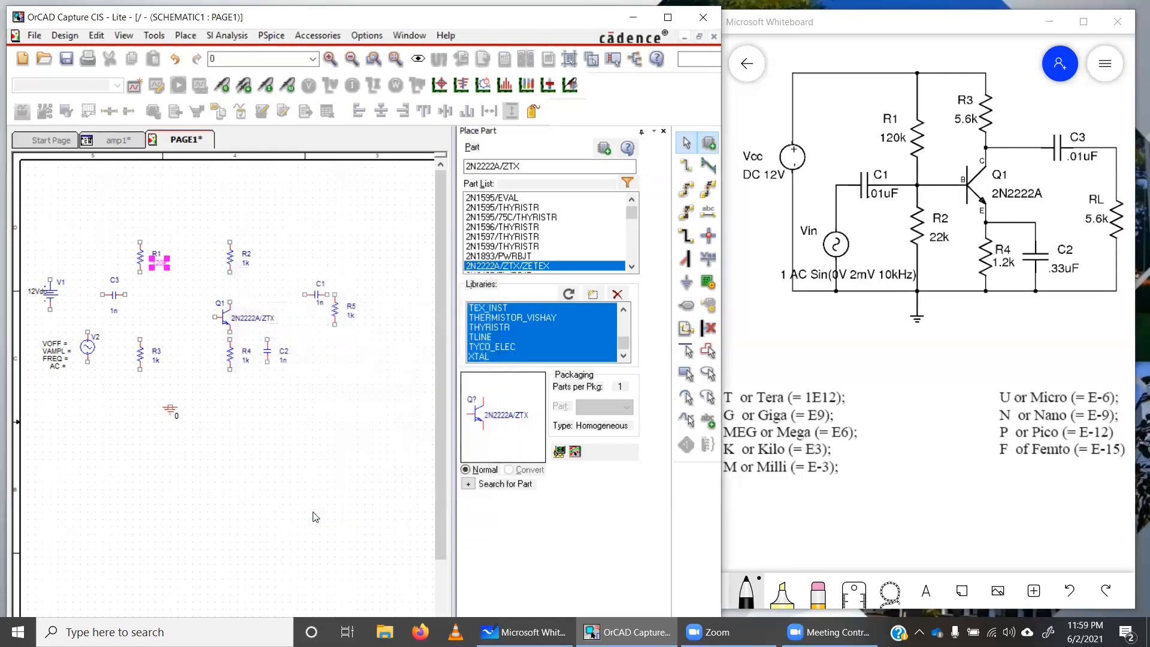
# Set the values of resistors R2 and R5 to 5.6k
pyautogui.click(184, 291)
pyautogui.doubleClick(245, 263)
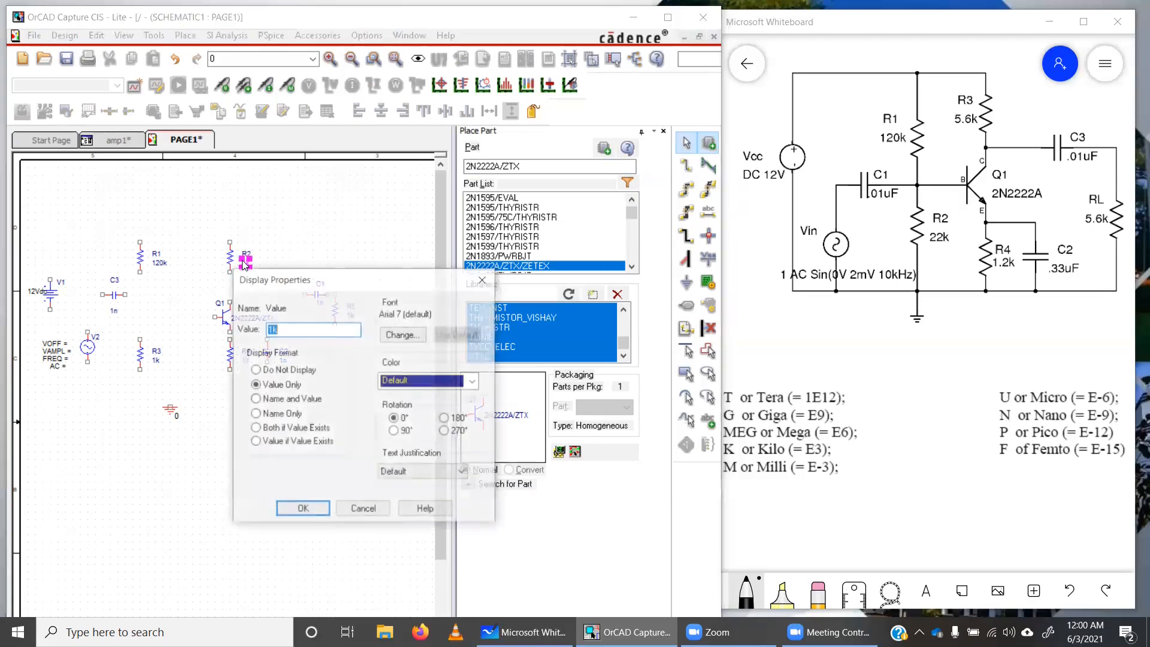
pyautogui.write('5')
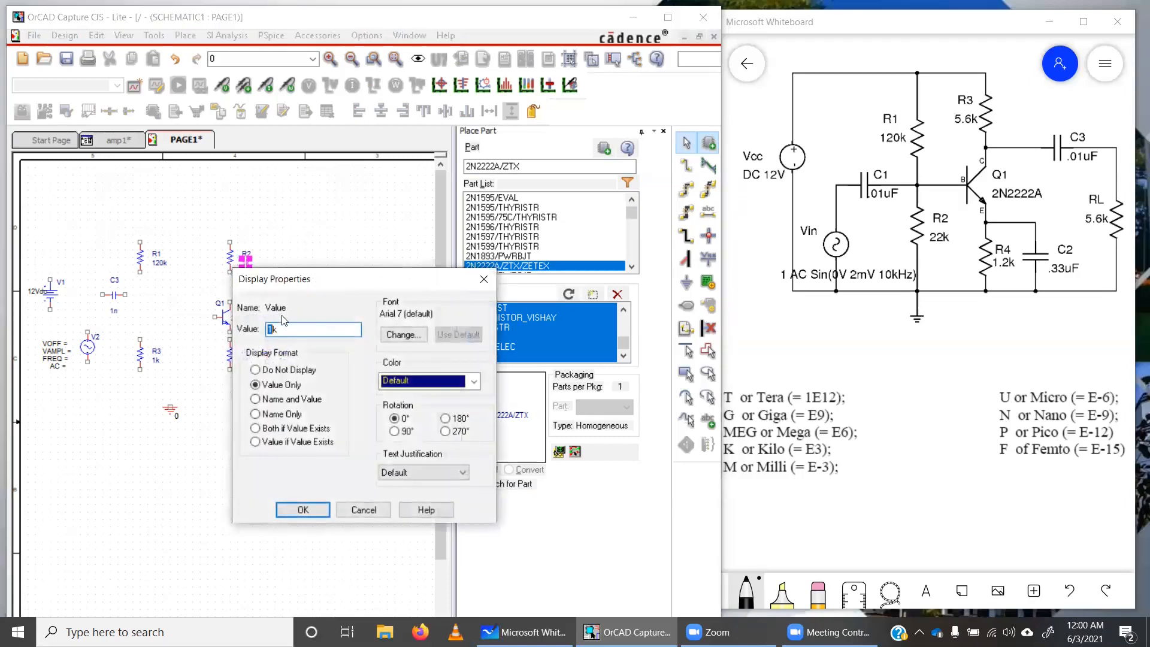
pyautogui.press('Delete')
pyautogui.write('.6')
pyautogui.click(312, 512)
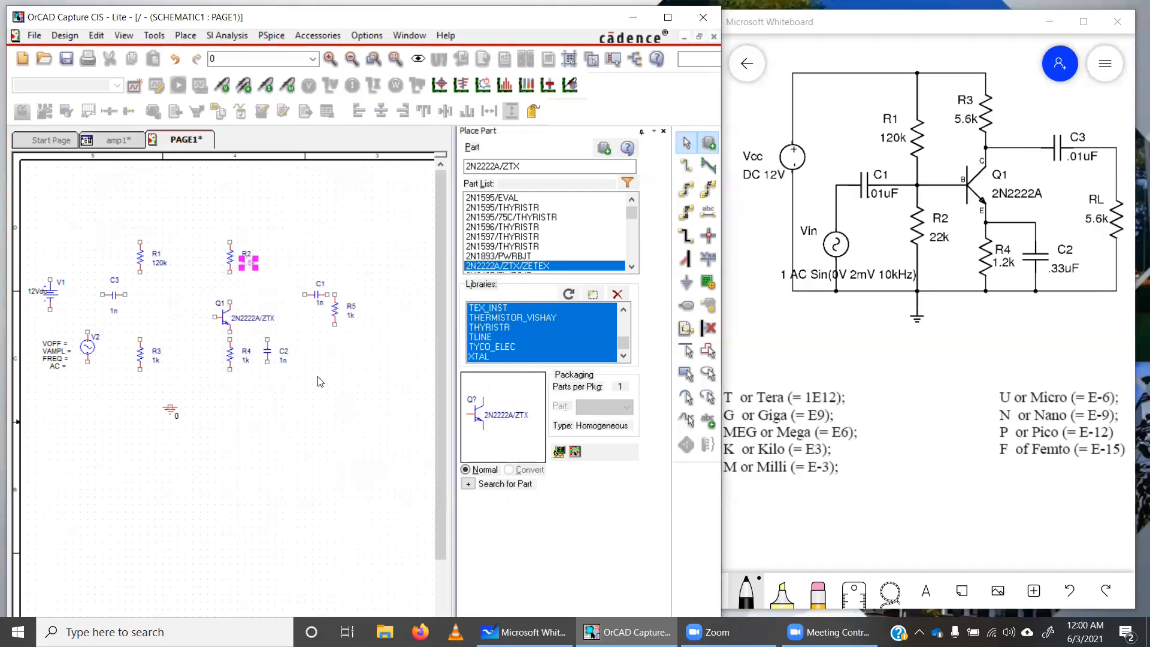
pyautogui.doubleClick(351, 318)
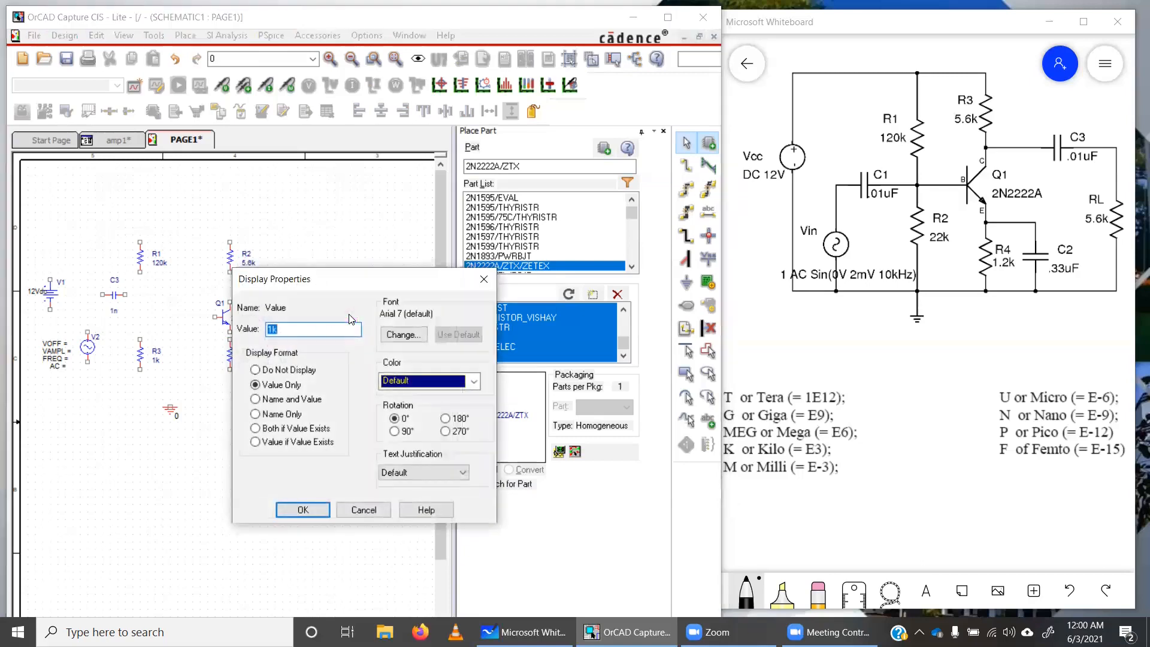
pyautogui.write('5.6')
pyautogui.click(303, 509)
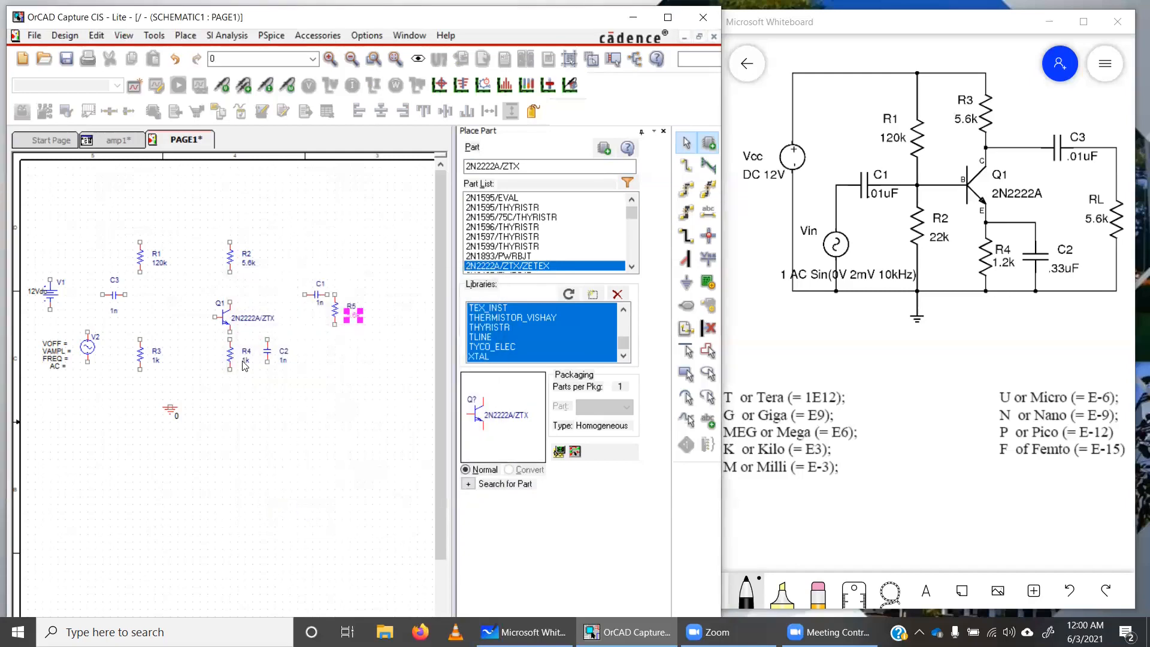
# Set the value of resistor R4 to 1.2k and of resistor R3 to 22k
pyautogui.doubleClick(243, 364)
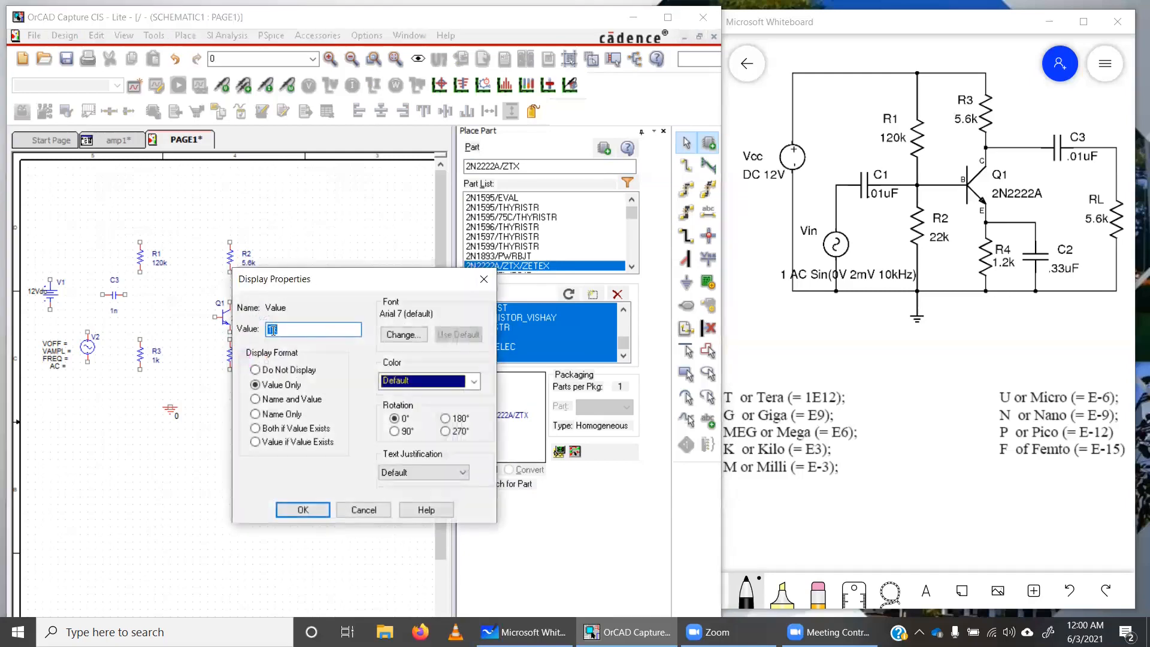
pyautogui.click(270, 328)
pyautogui.write('.2')
pyautogui.click(302, 509)
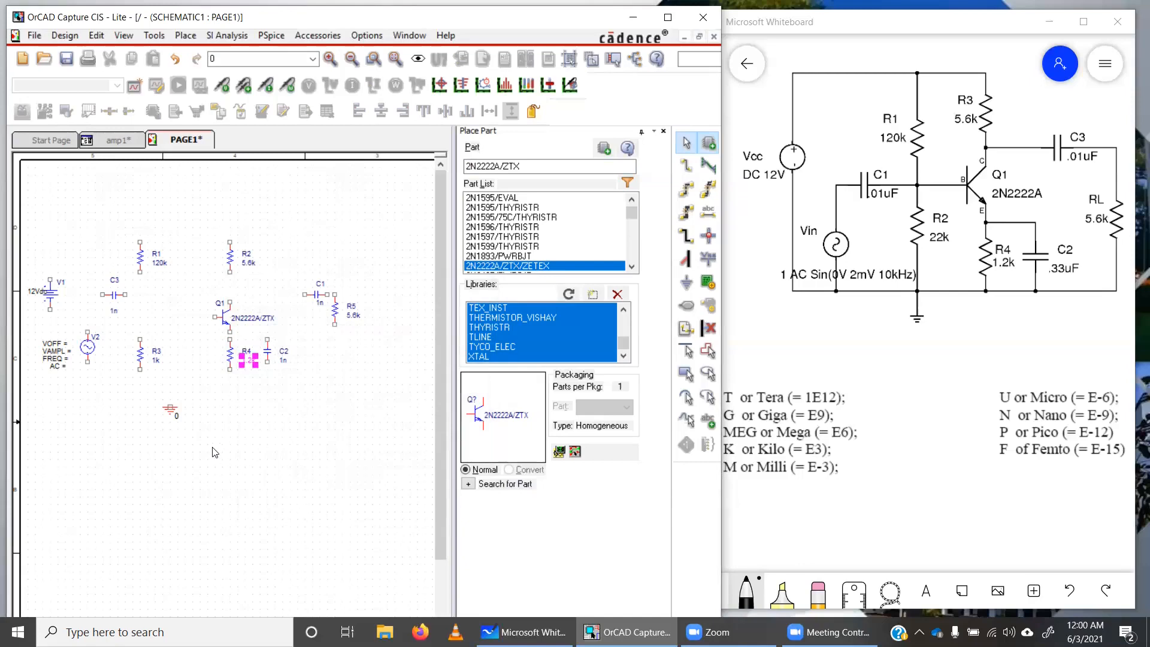
pyautogui.doubleClick(155, 363)
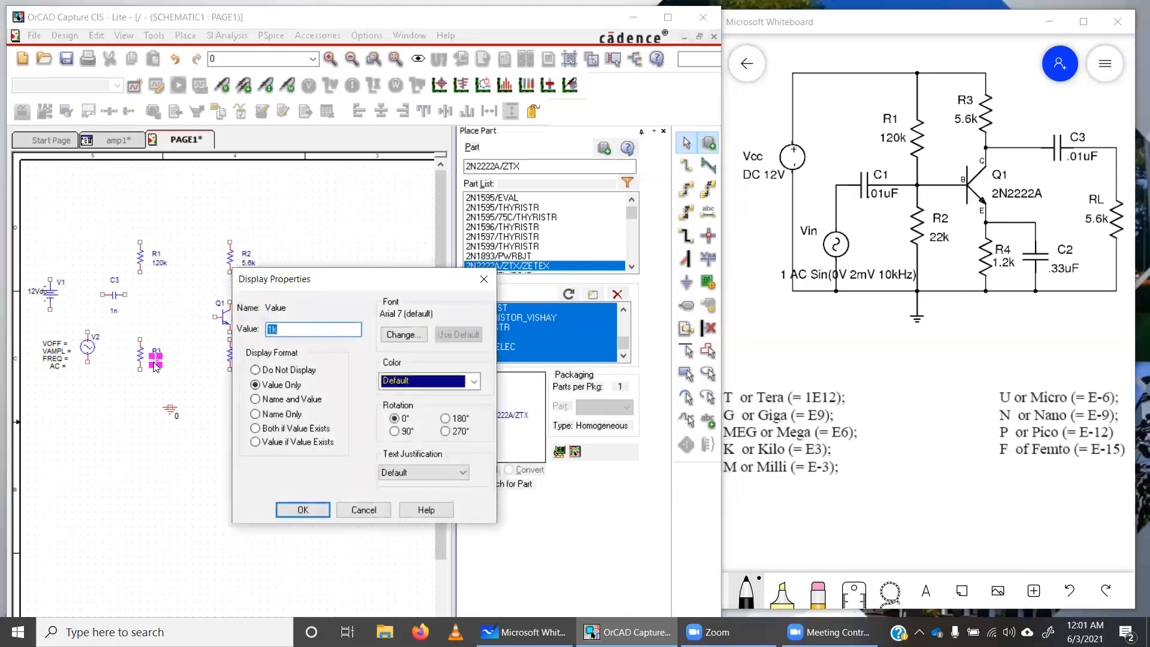
pyautogui.write('22')
pyautogui.click(287, 509)
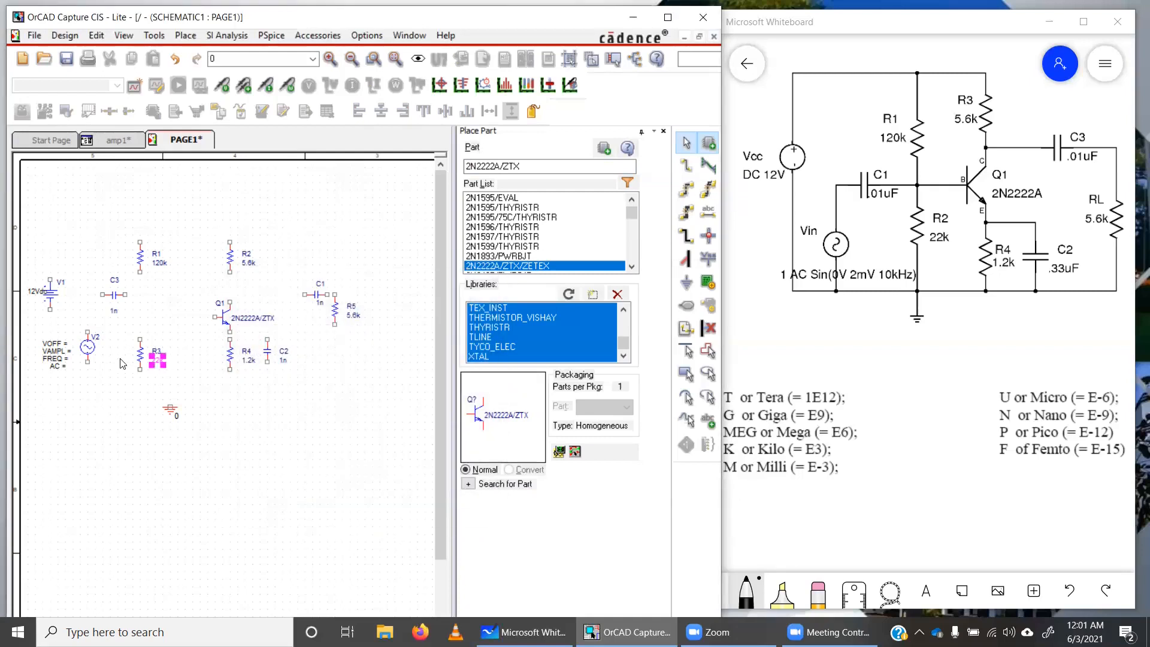
# Set the value of capacitor C2, beside resistor R4, to 0.33uF
pyautogui.doubleClick(284, 363)
pyautogui.write('0')
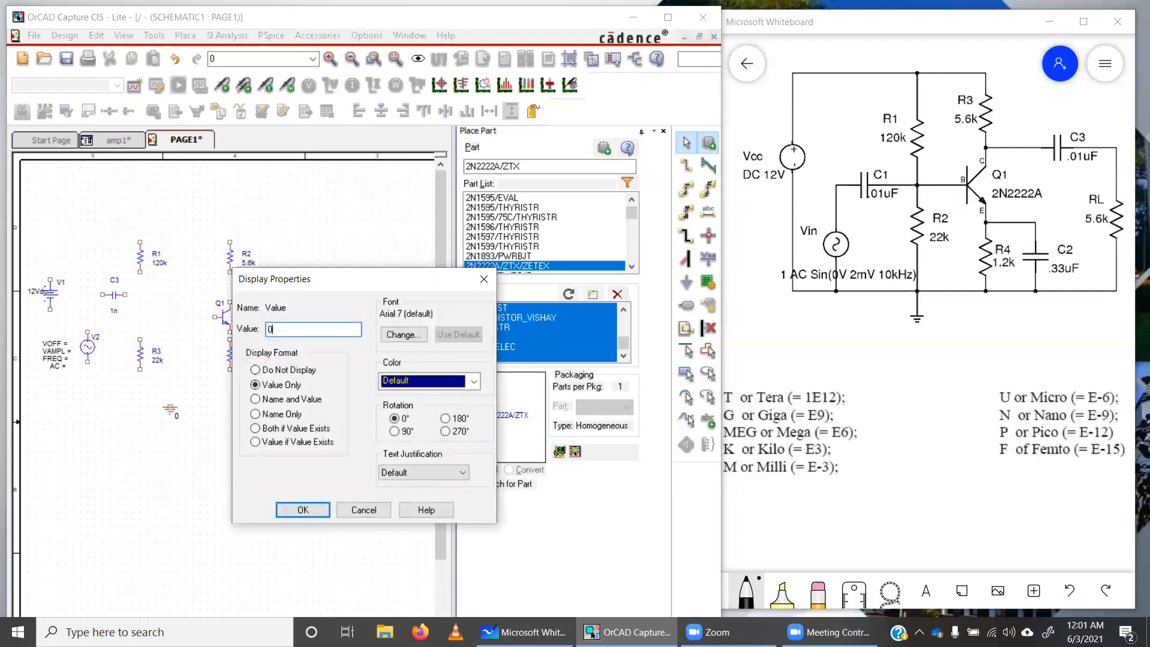
pyautogui.write('.33uF')
pyautogui.click(303, 510)
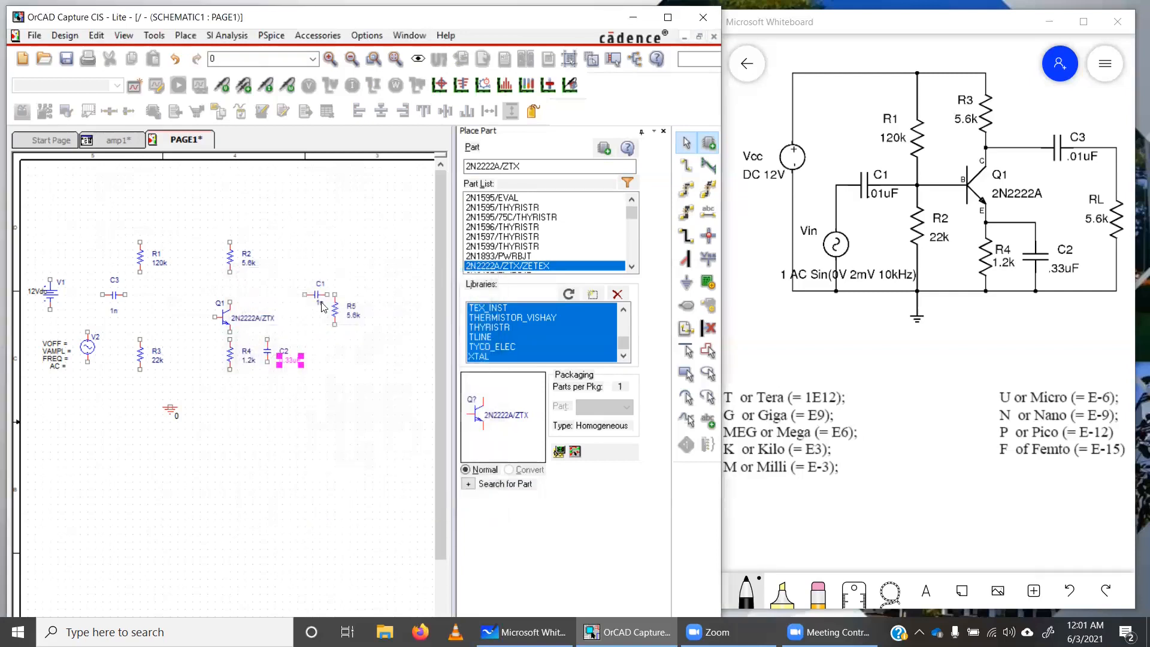
# Set the values of coupling capacitors C1 and C3 to 0.01uF
pyautogui.doubleClick(321, 305)
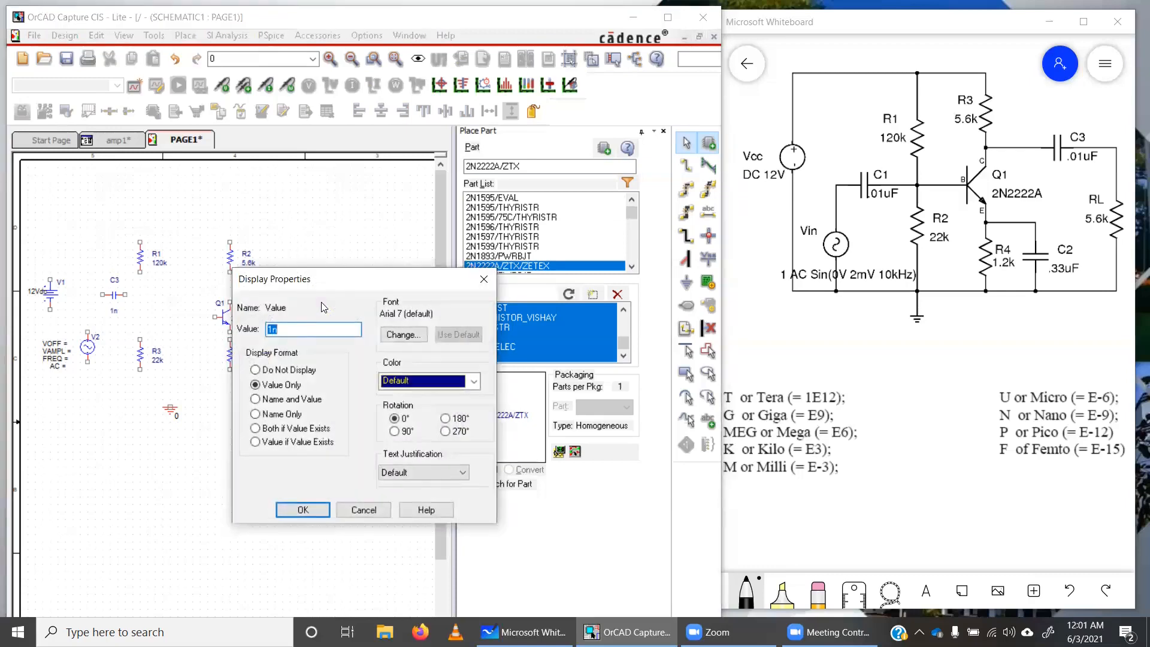
pyautogui.write('0.01uf')
pyautogui.click(304, 509)
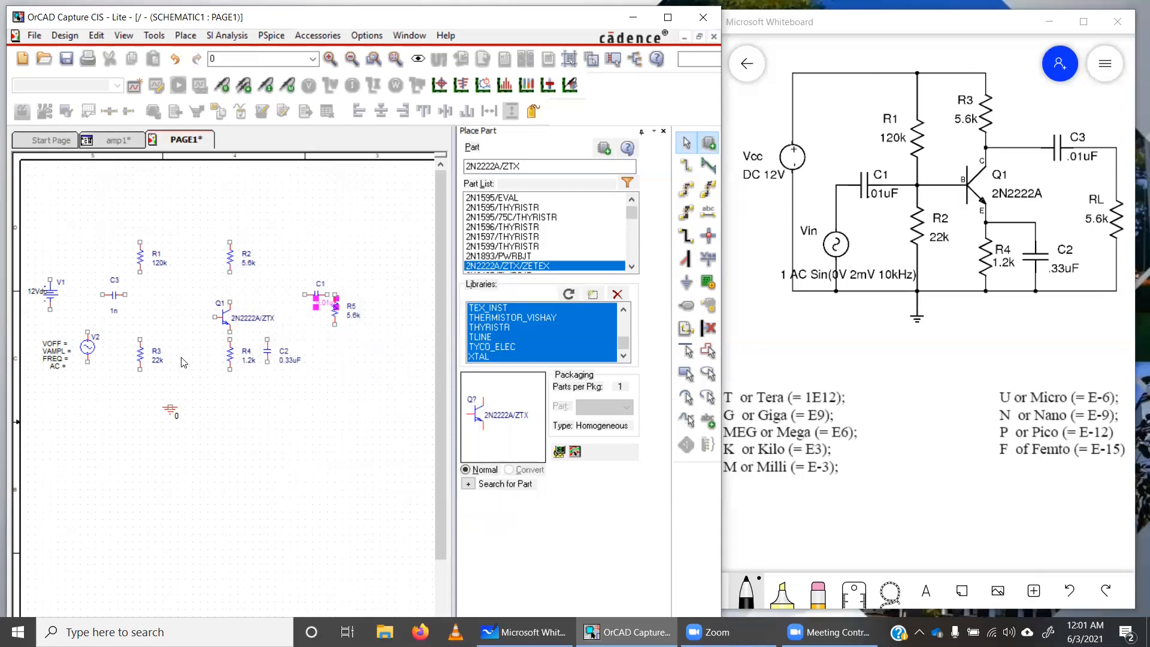
pyautogui.doubleClick(115, 311)
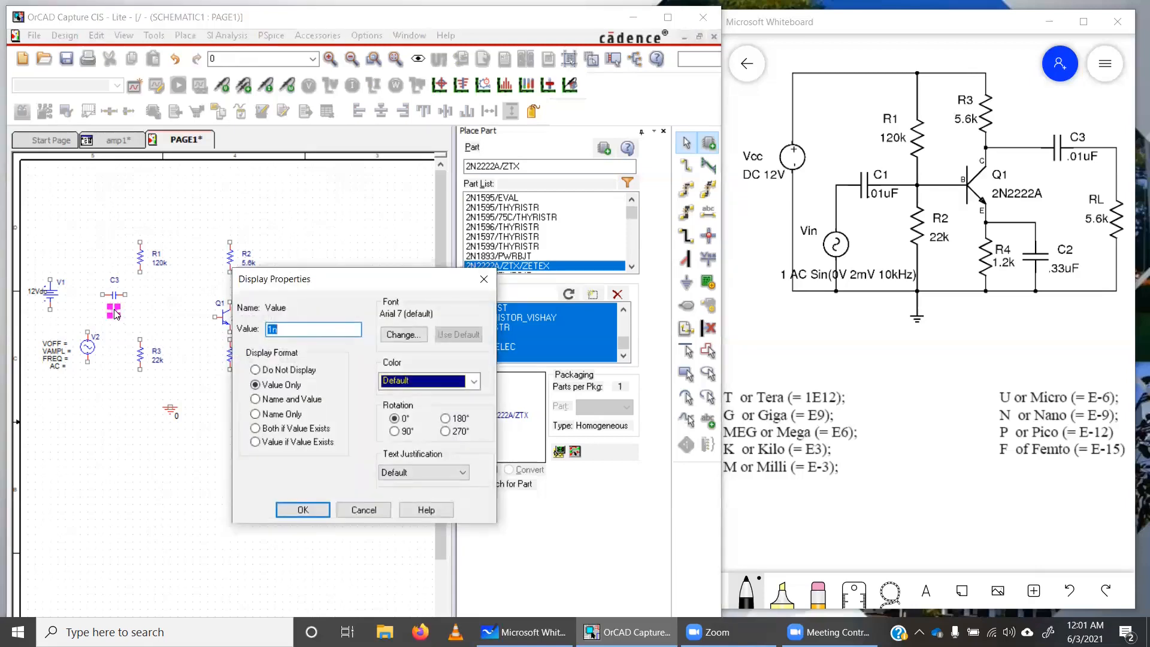
pyautogui.write('0.01uF')
pyautogui.click(302, 509)
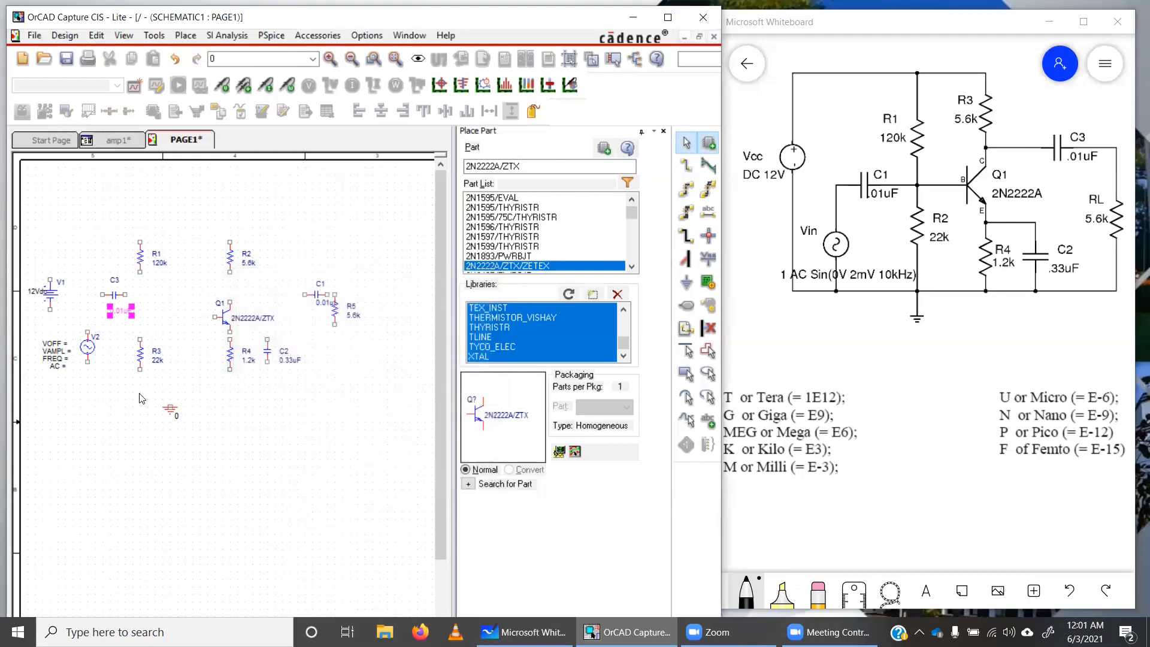
# Set the sine source V2's offset voltage VOFF to 0 and its amplitude VAMPL to 1
pyautogui.doubleClick(60, 349)
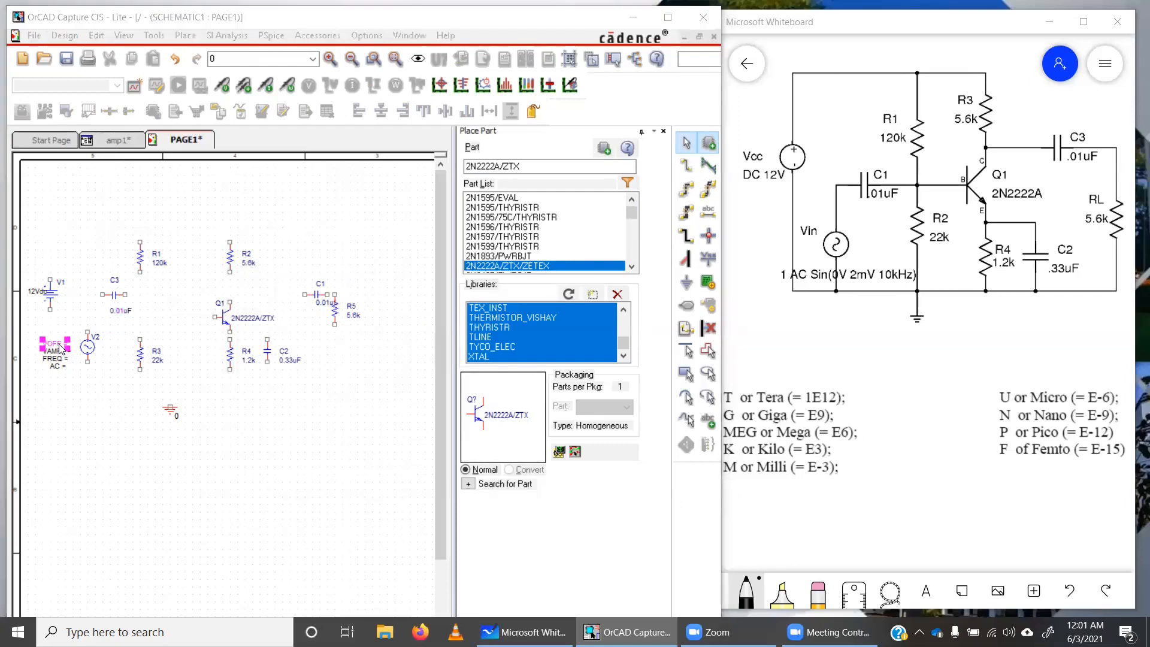
pyautogui.write('0')
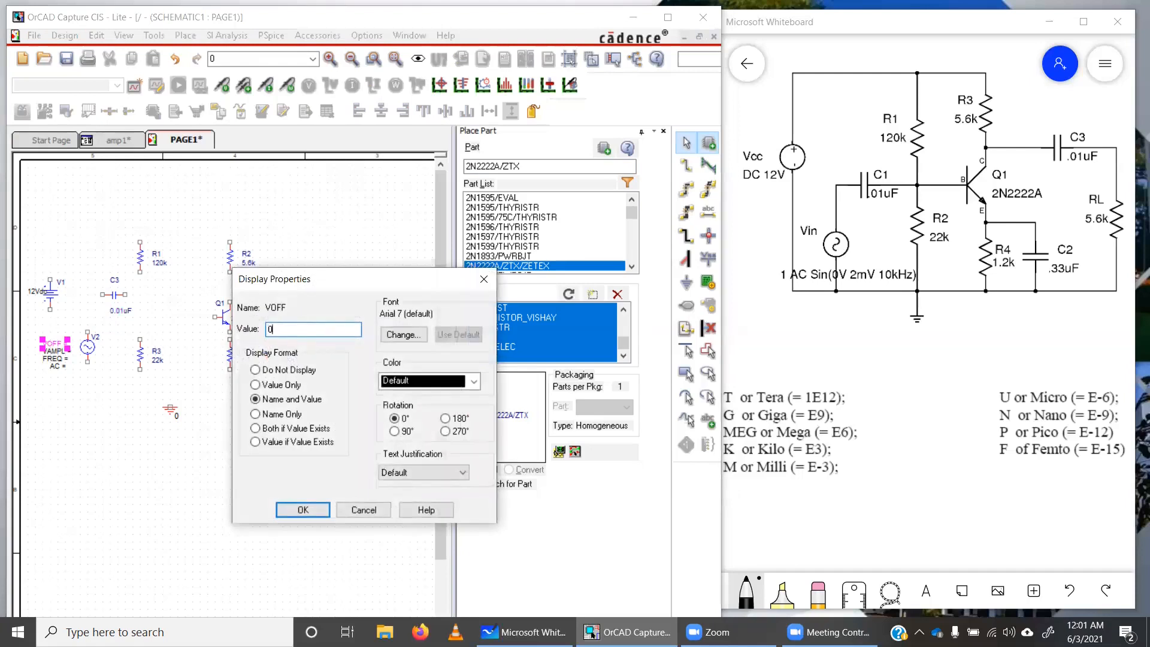
pyautogui.click(303, 510)
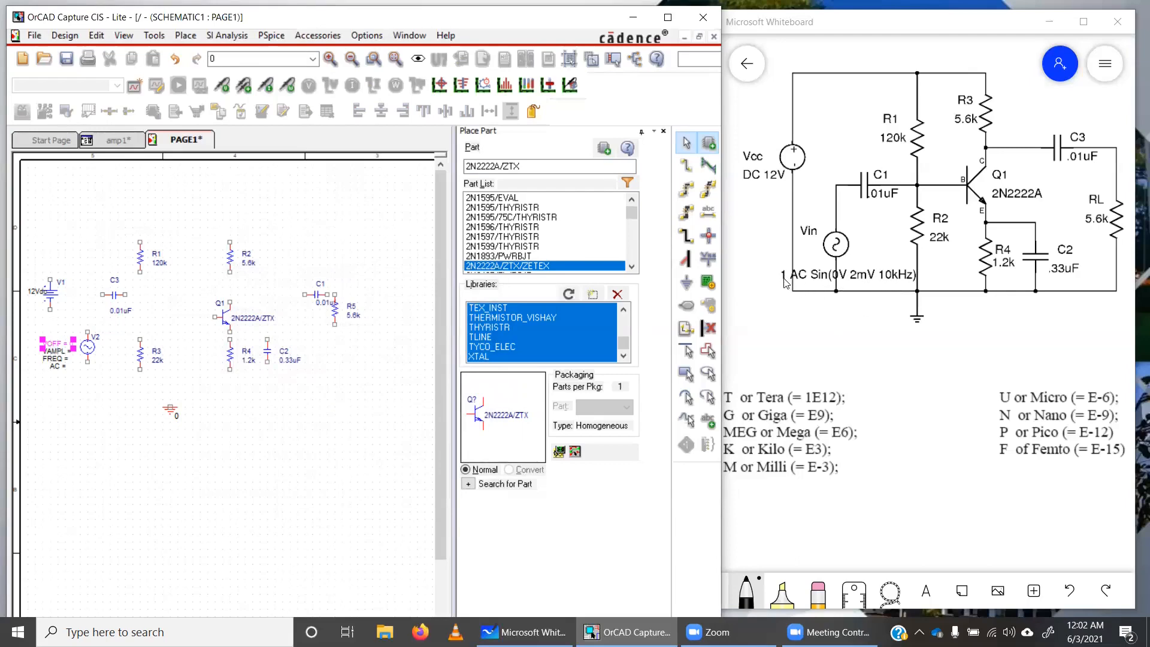
pyautogui.doubleClick(64, 353)
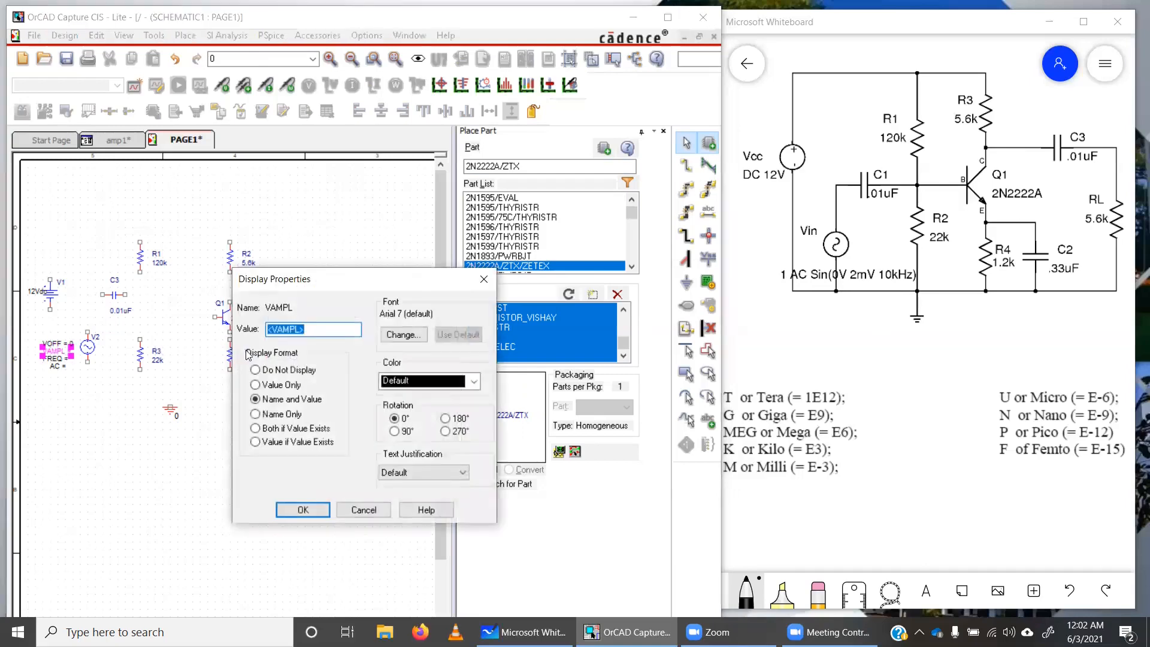
pyautogui.write('1')
pyautogui.click(304, 509)
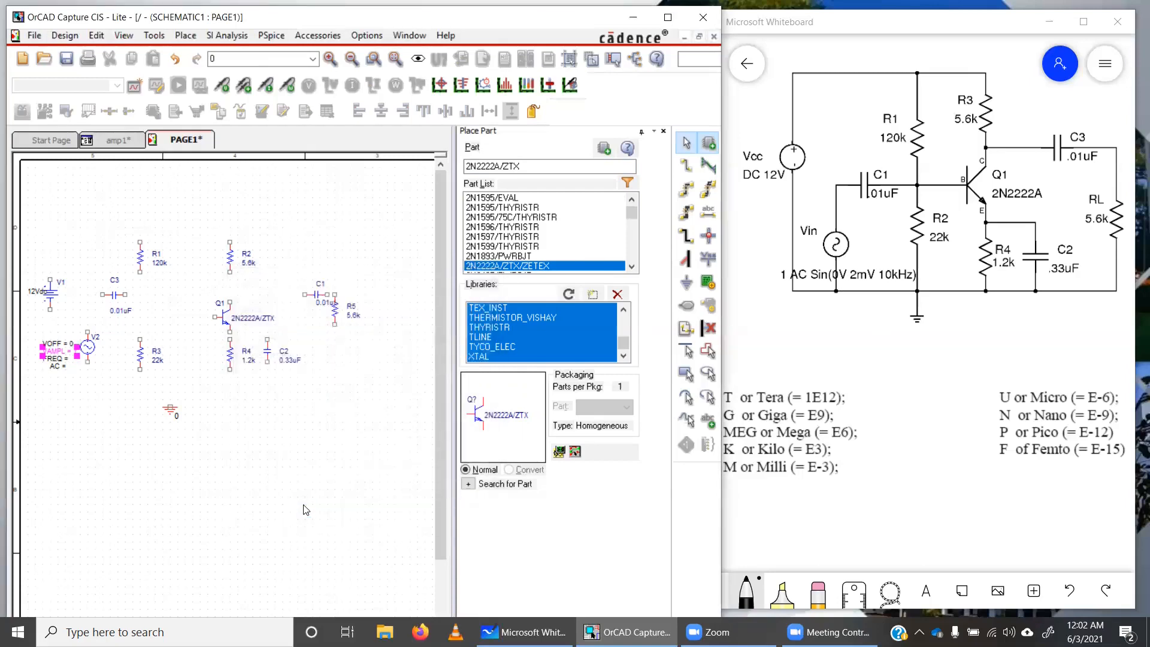
# Set the frequency FREQ of sine source V2 to 10kHz
pyautogui.doubleClick(57, 361)
pyautogui.write('10k')
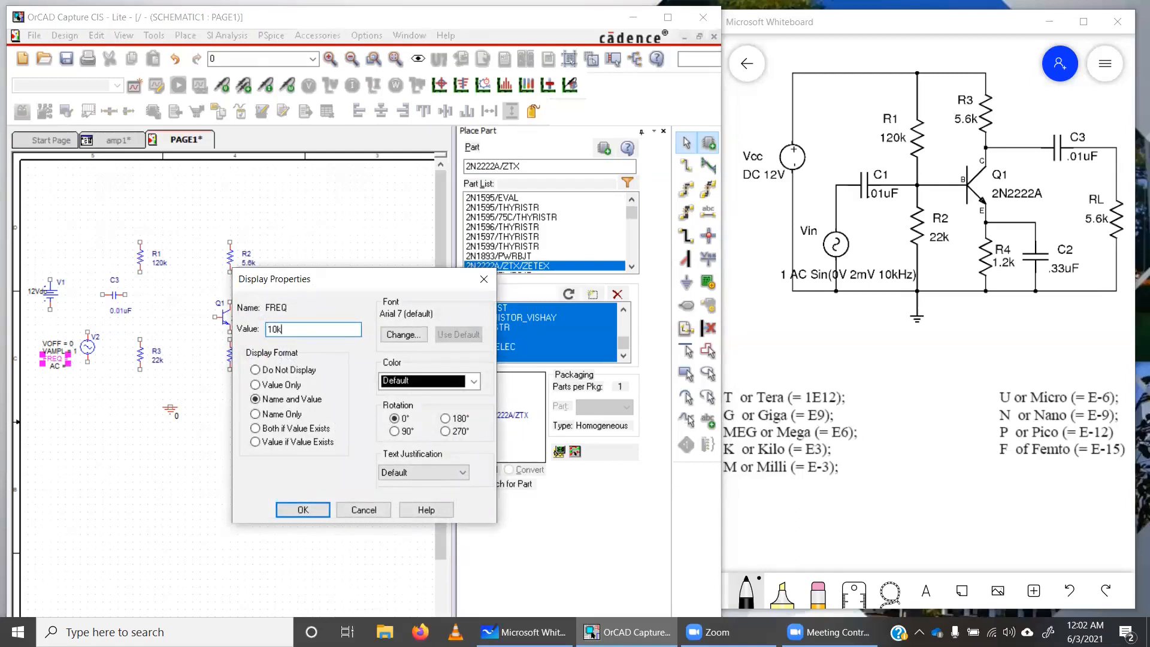
pyautogui.write('Hz')
pyautogui.click(307, 511)
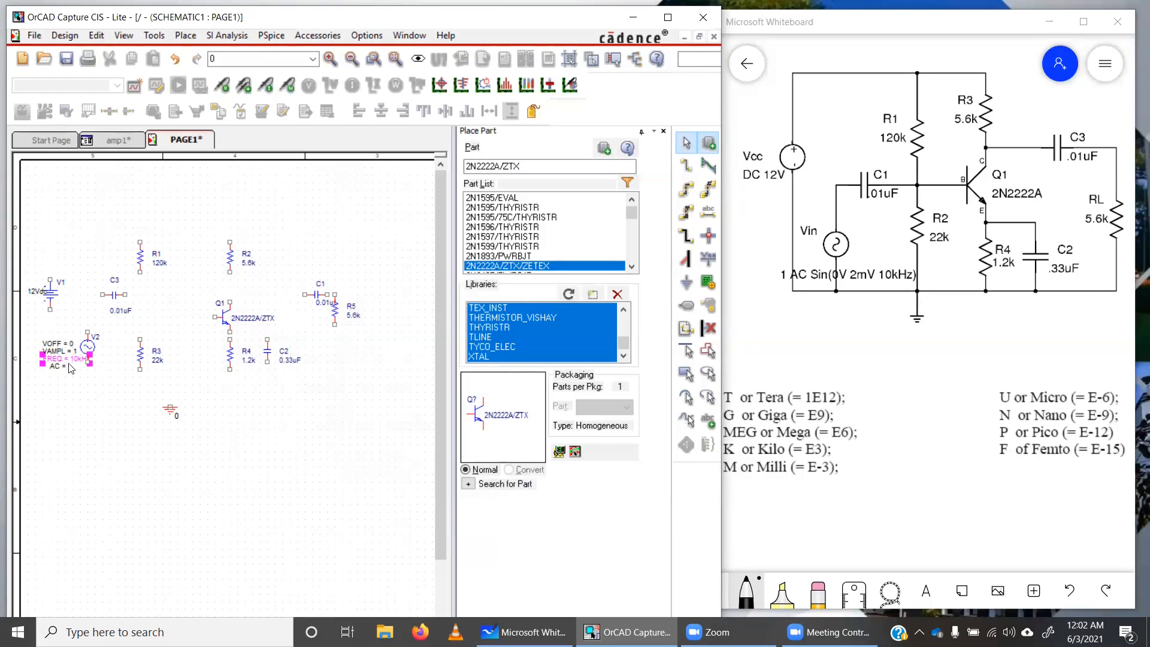
pyautogui.click(120, 426)
# Annotate the entire amp1.dsn design to reset all part references to "?", accepting the save, and reopen schematic PAGE1
pyautogui.click(123, 143)
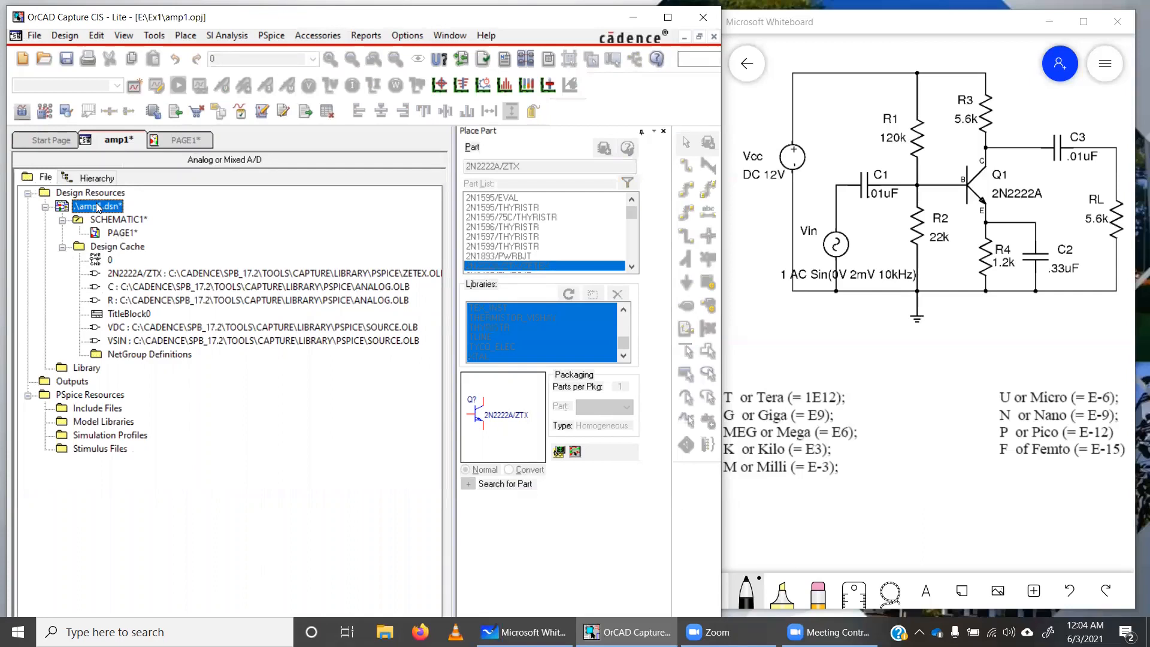
pyautogui.click(440, 60)
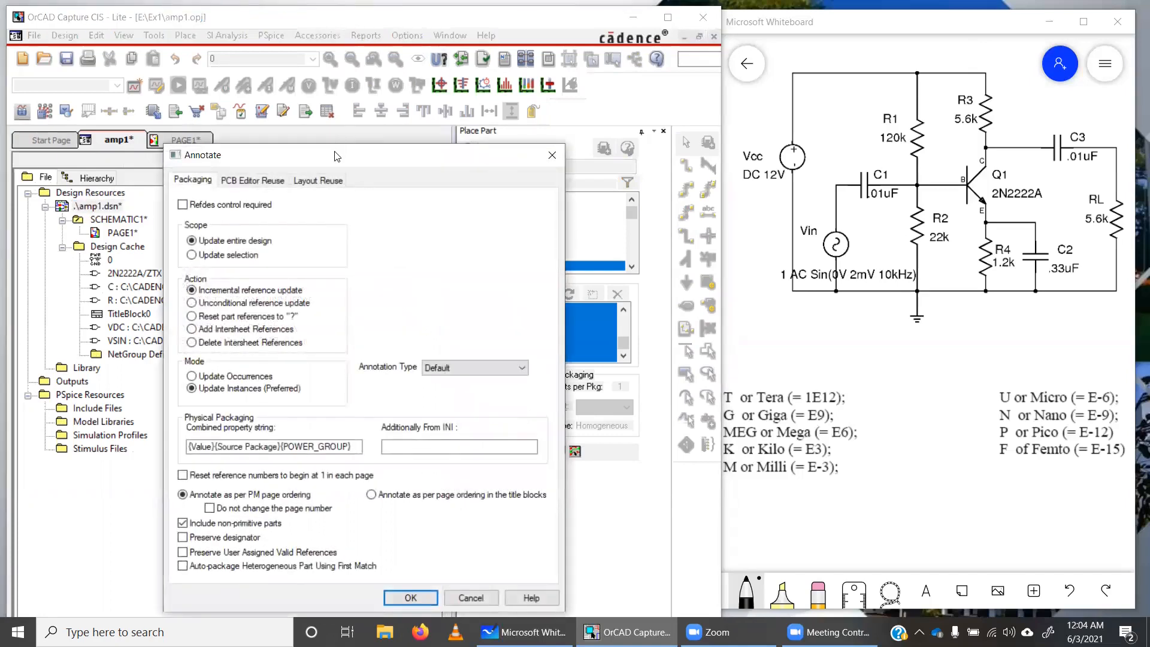
pyautogui.moveTo(335, 152); pyautogui.dragTo(364, 60)
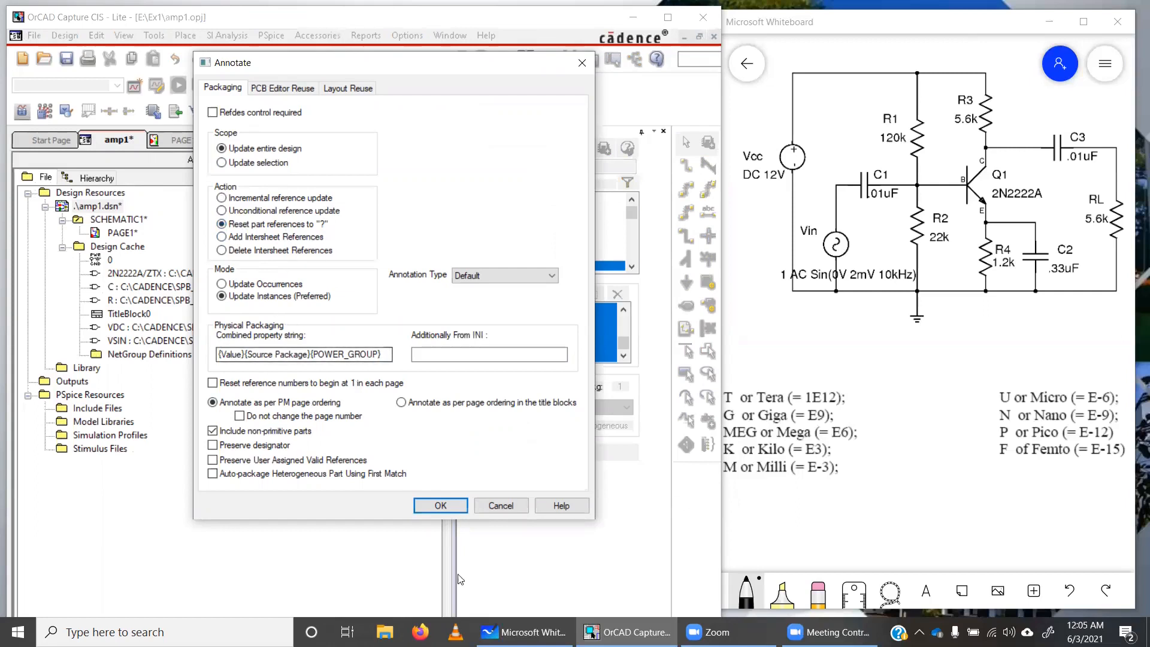
pyautogui.click(441, 506)
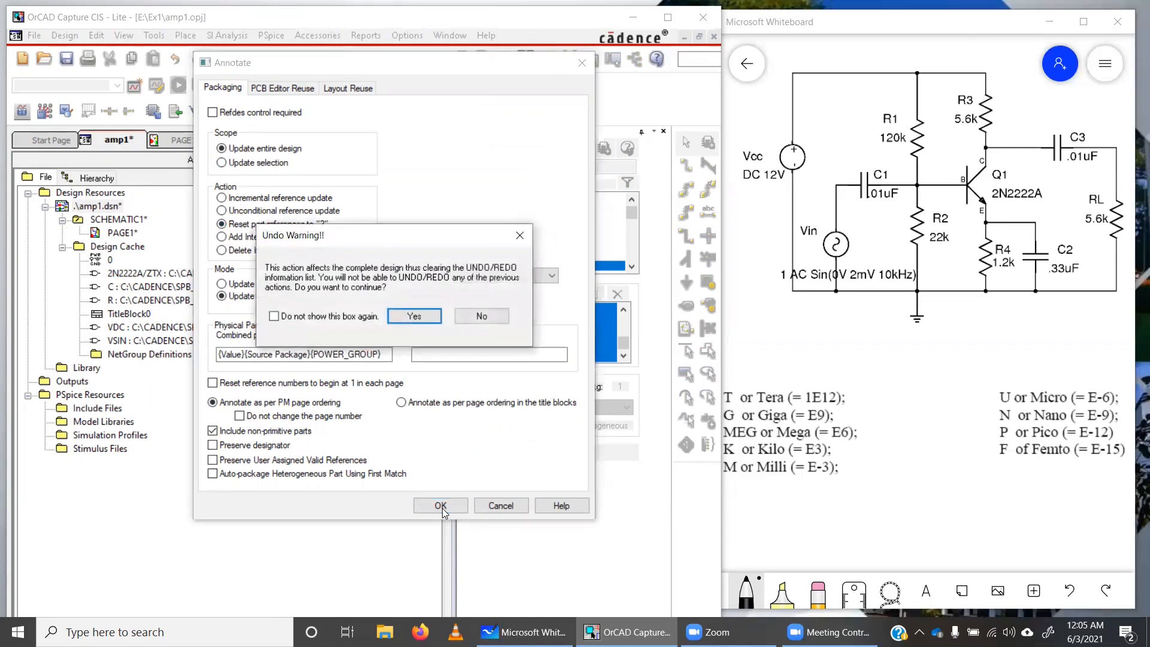
pyautogui.click(404, 318)
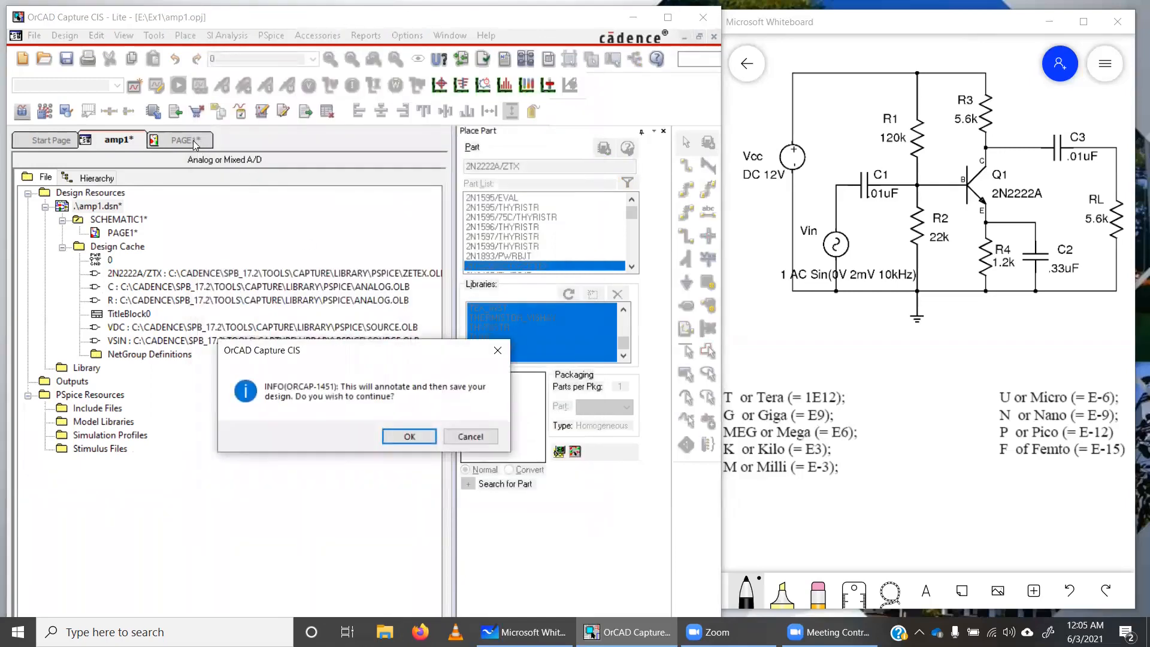
pyautogui.click(403, 436)
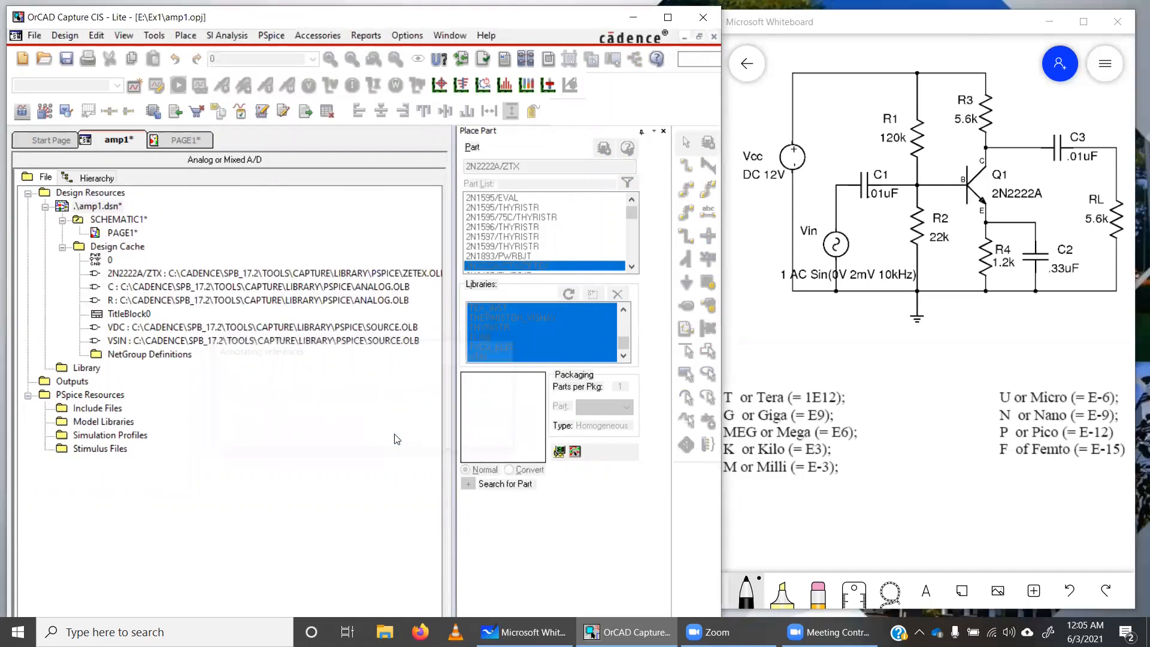
pyautogui.click(182, 141)
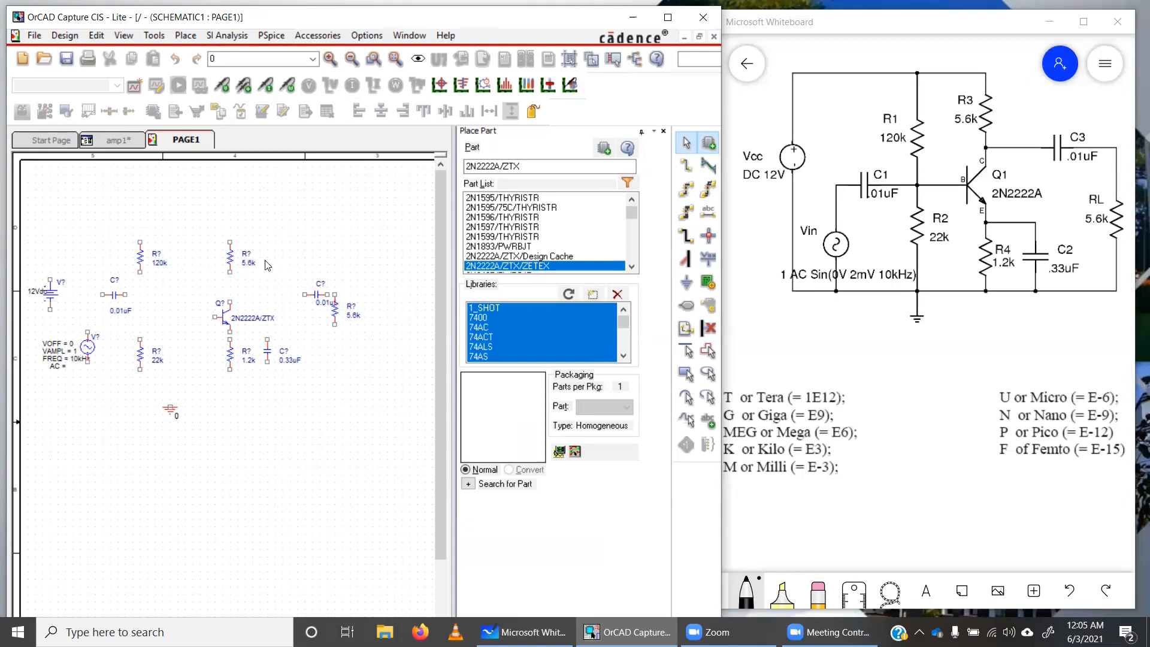
# Renumber all parts of amp1.dsn with an incremental reference update of the entire design, accepting the save, and return to PAGE1
pyautogui.click(125, 144)
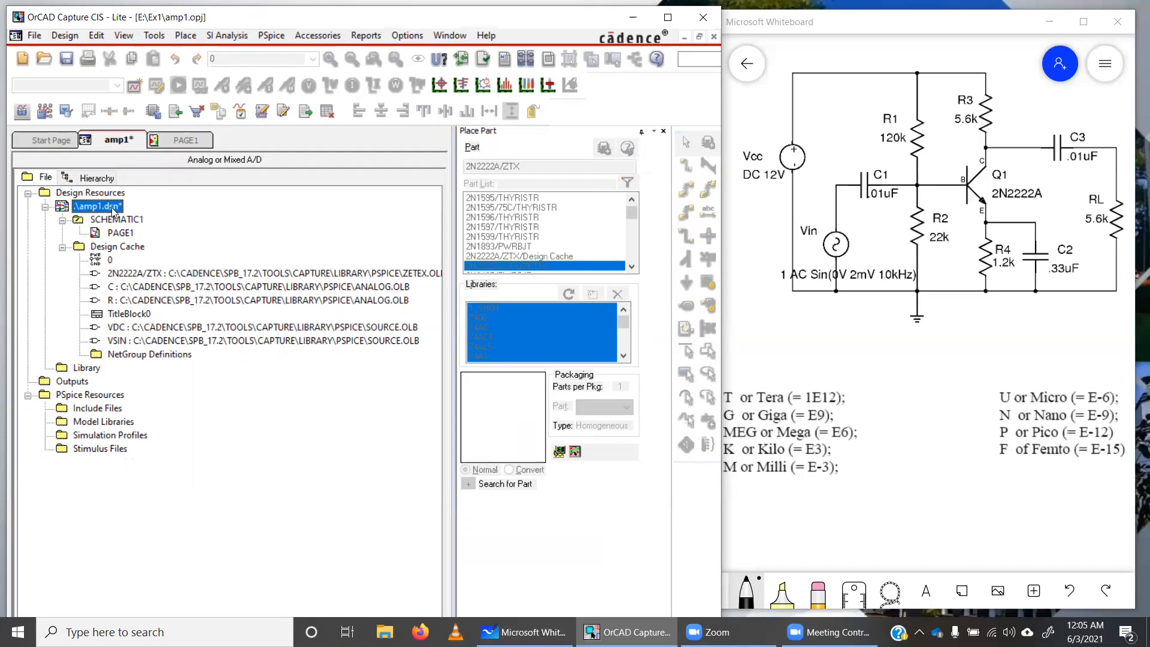
pyautogui.click(440, 65)
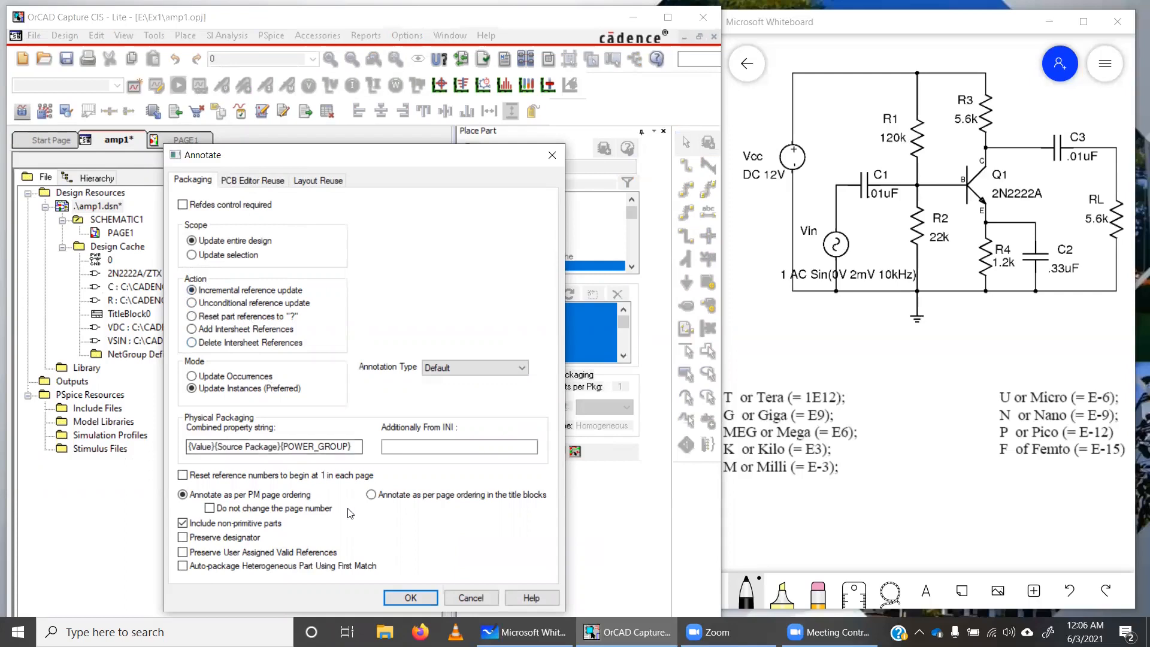
pyautogui.click(413, 597)
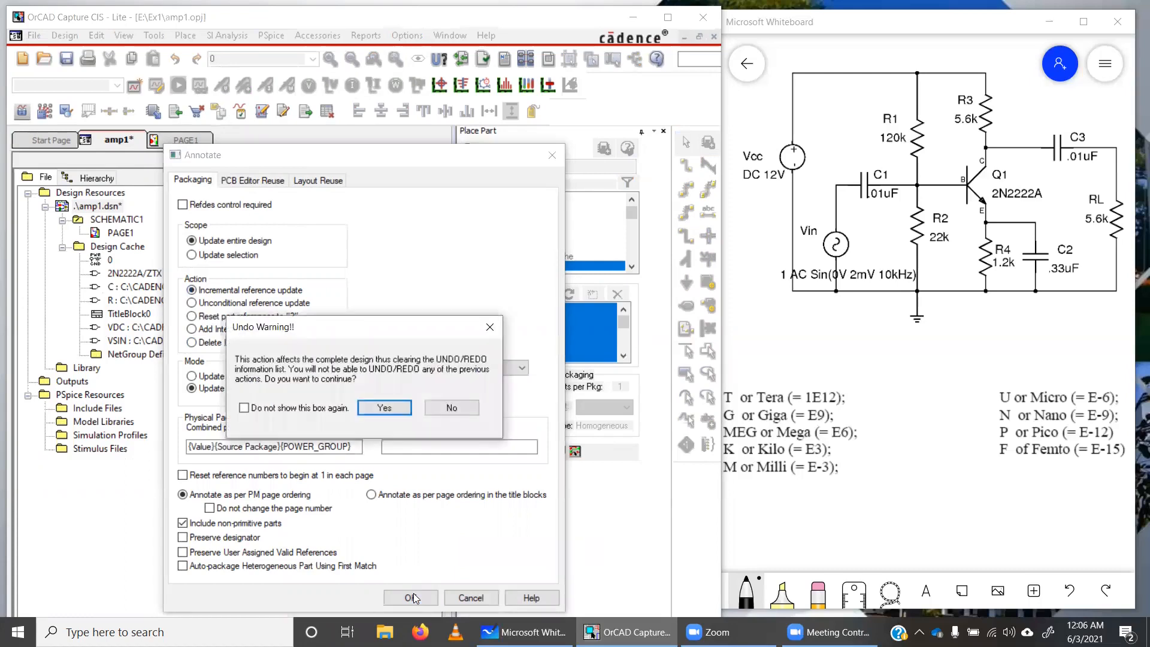
pyautogui.click(381, 412)
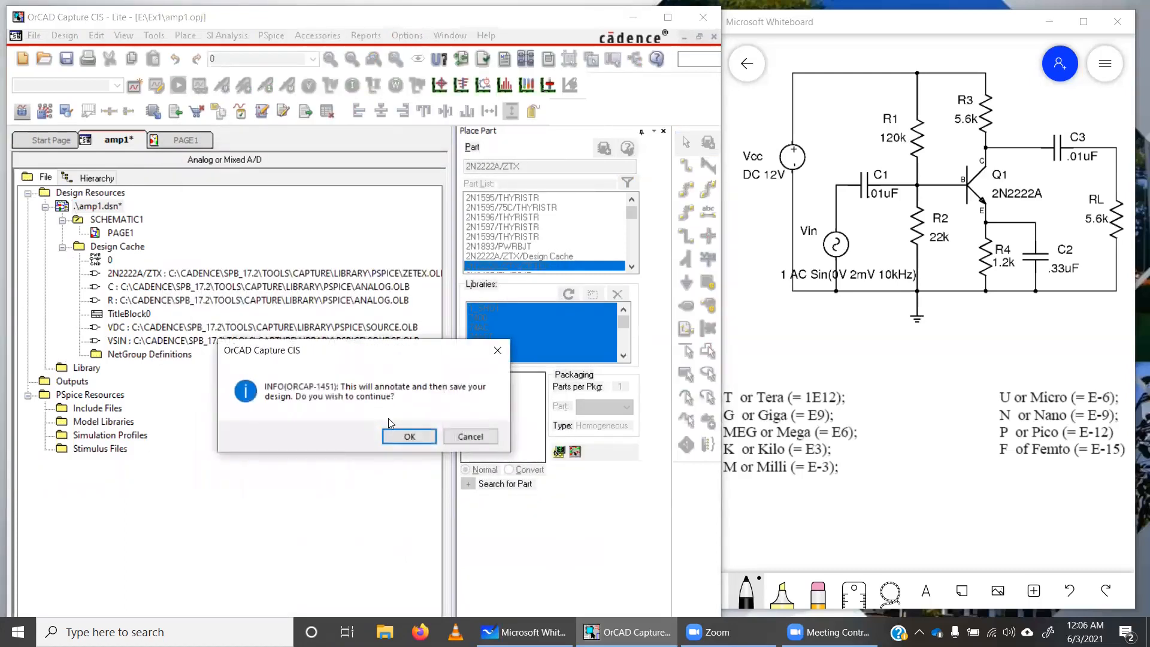
pyautogui.click(409, 436)
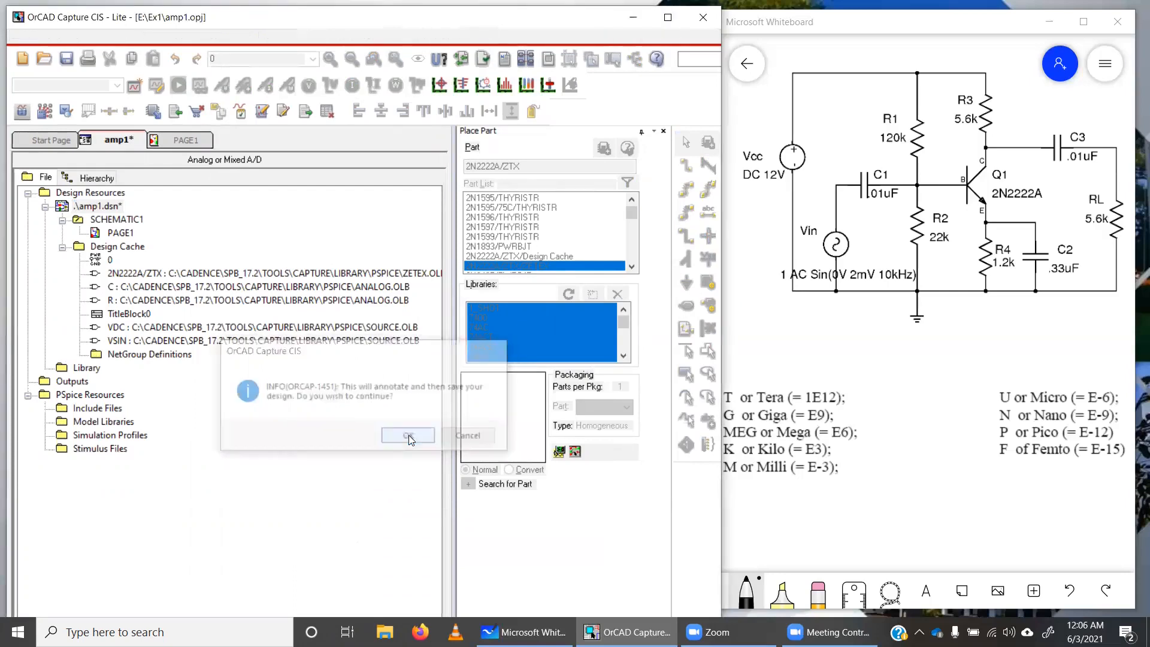
pyautogui.click(192, 141)
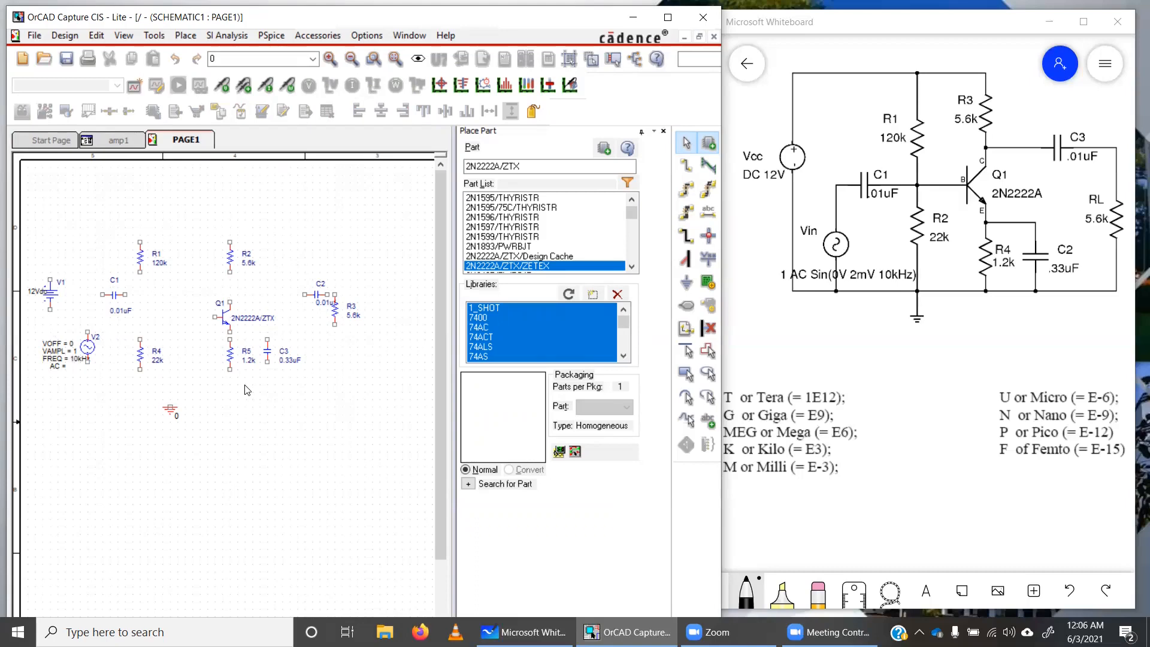
# Wire the upper end of R1 to the upper end of R2 and to the positive terminal of source V1
pyautogui.click(686, 166)
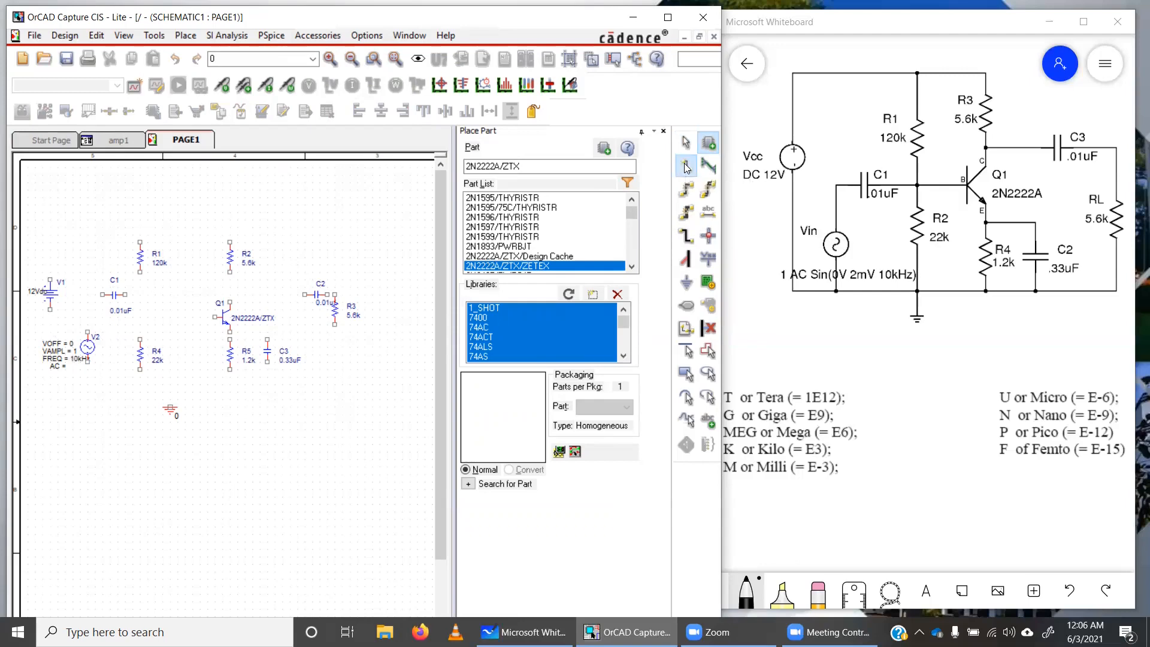
pyautogui.click(140, 241)
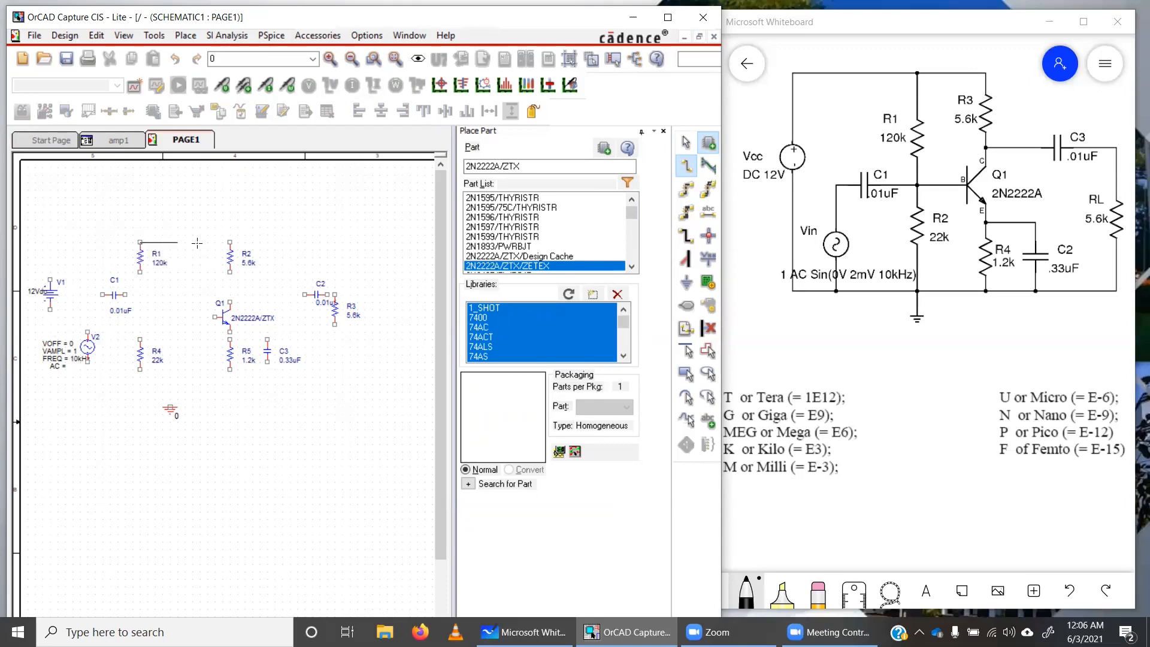
pyautogui.click(230, 242)
pyautogui.click(230, 242)
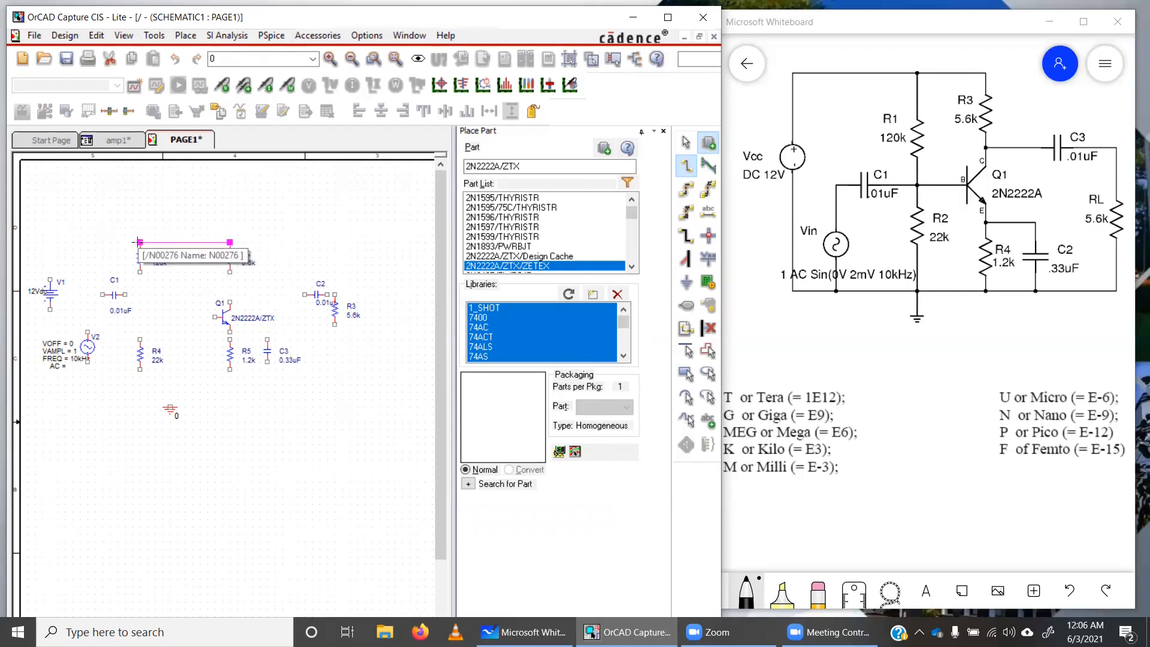
pyautogui.click(139, 242)
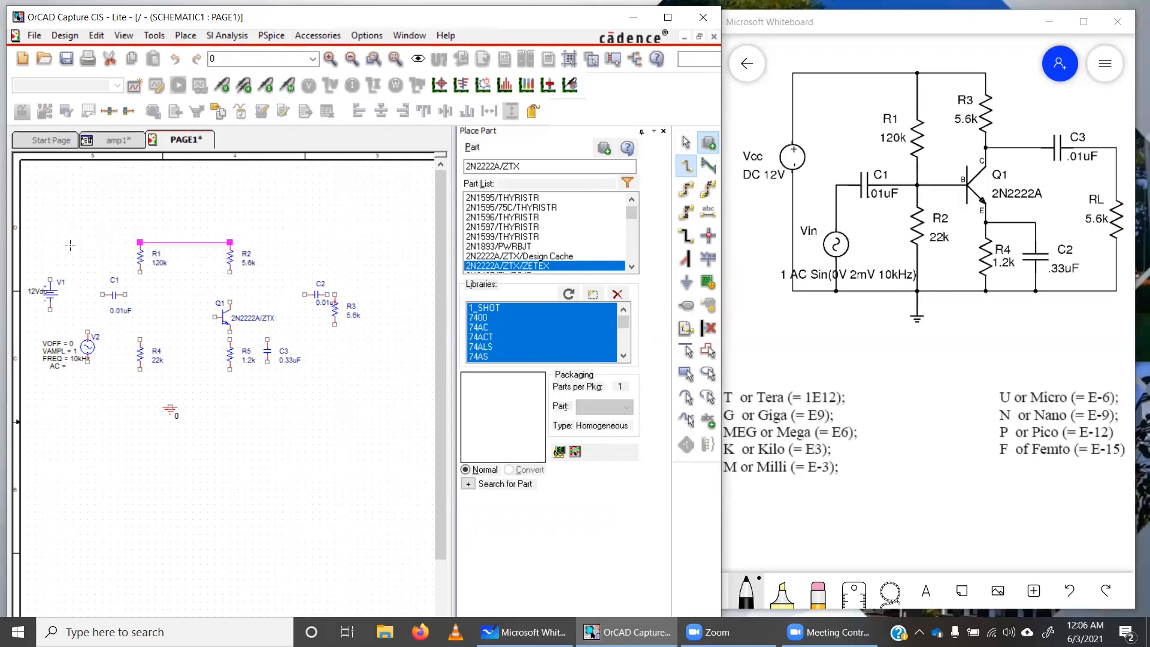
pyautogui.click(51, 279)
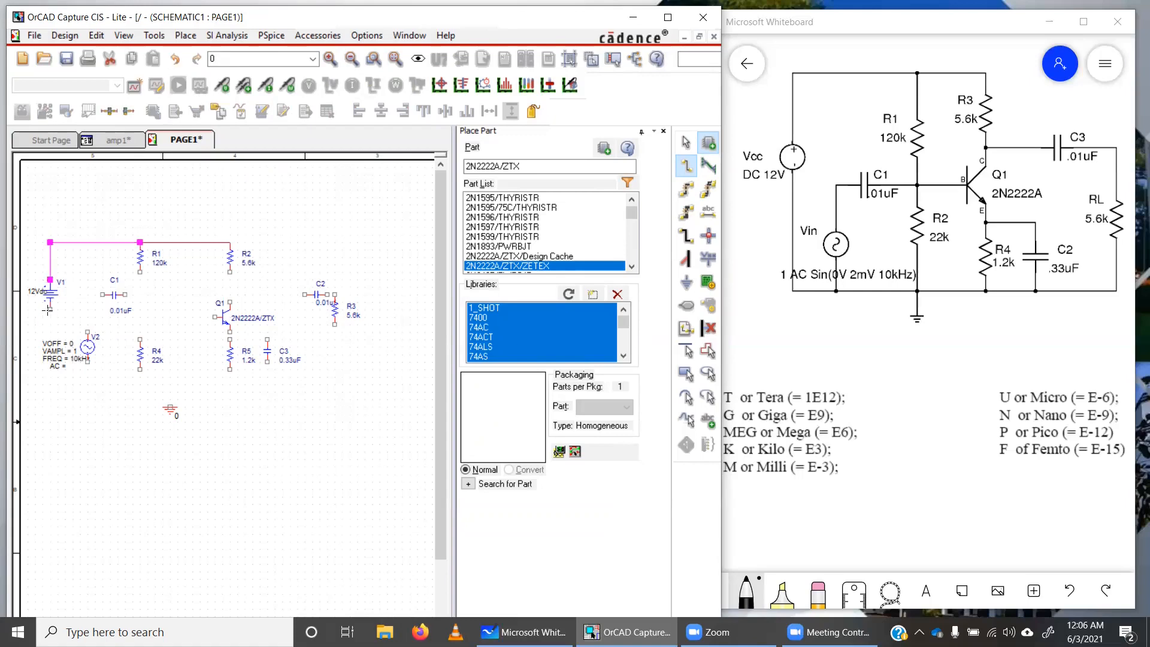
# Wire V1's negative terminal to the ground symbol and extend the ground rail to the lower end of R3
pyautogui.click(51, 309)
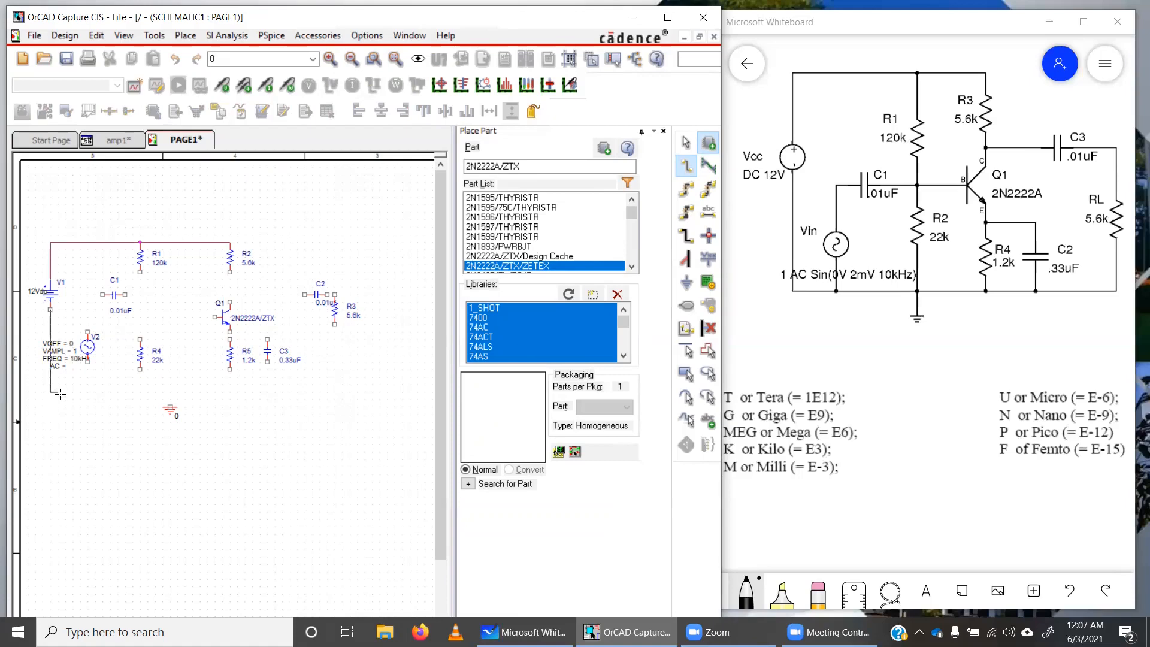
pyautogui.click(64, 393)
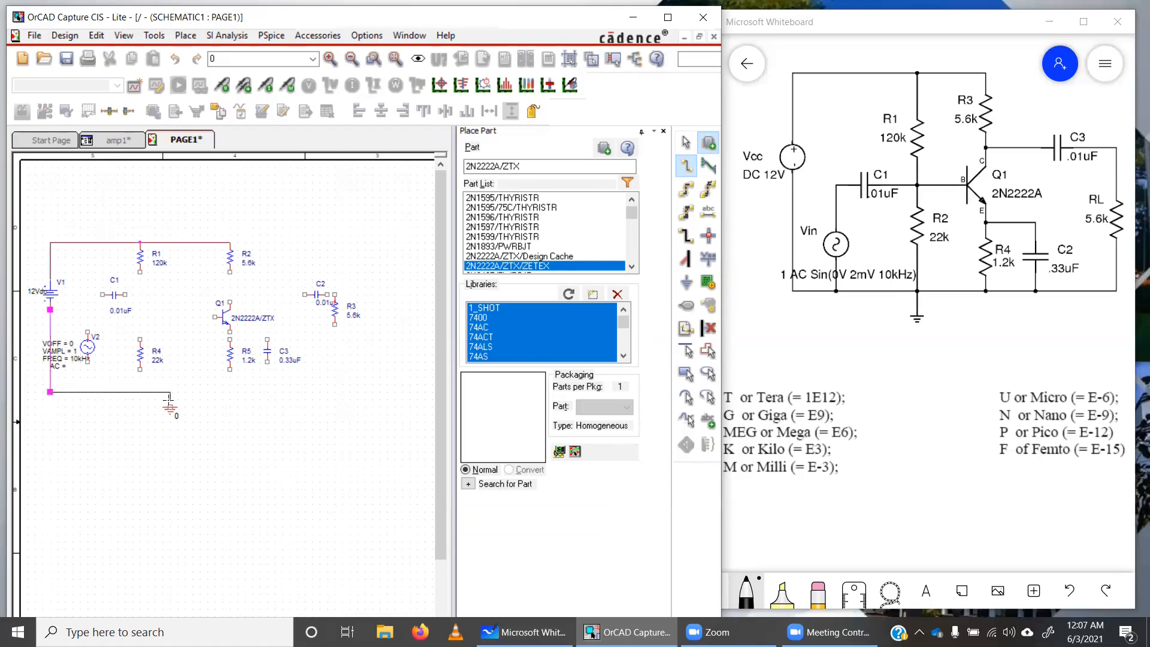
pyautogui.press('Escape')
pyautogui.click(170, 392)
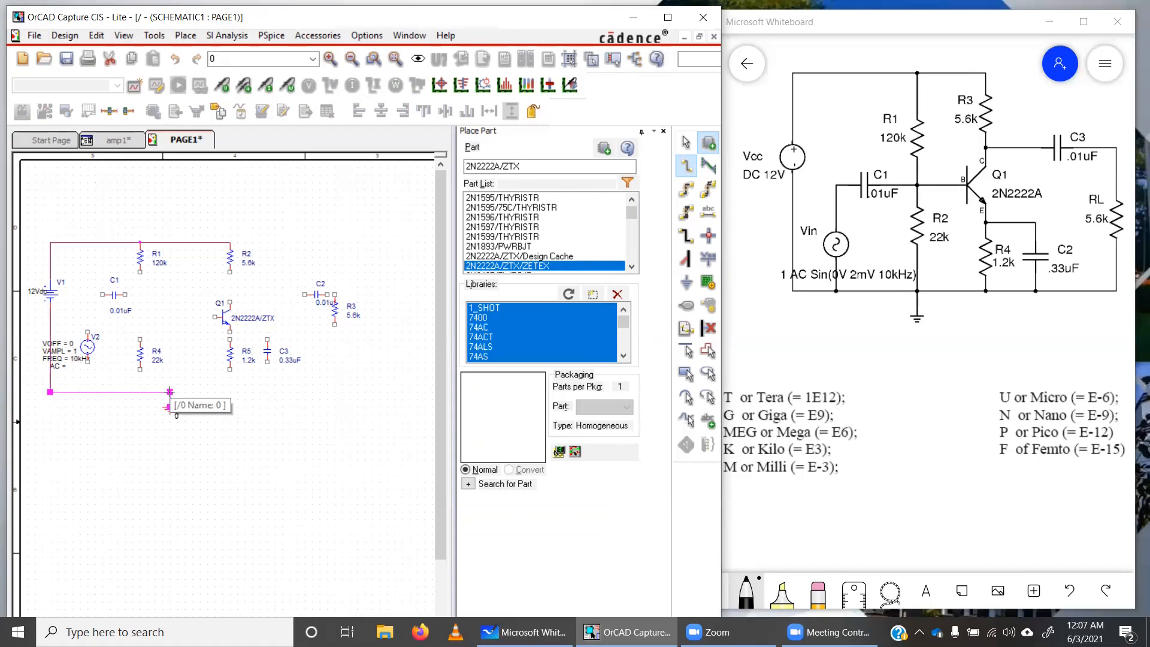
pyautogui.click(173, 392)
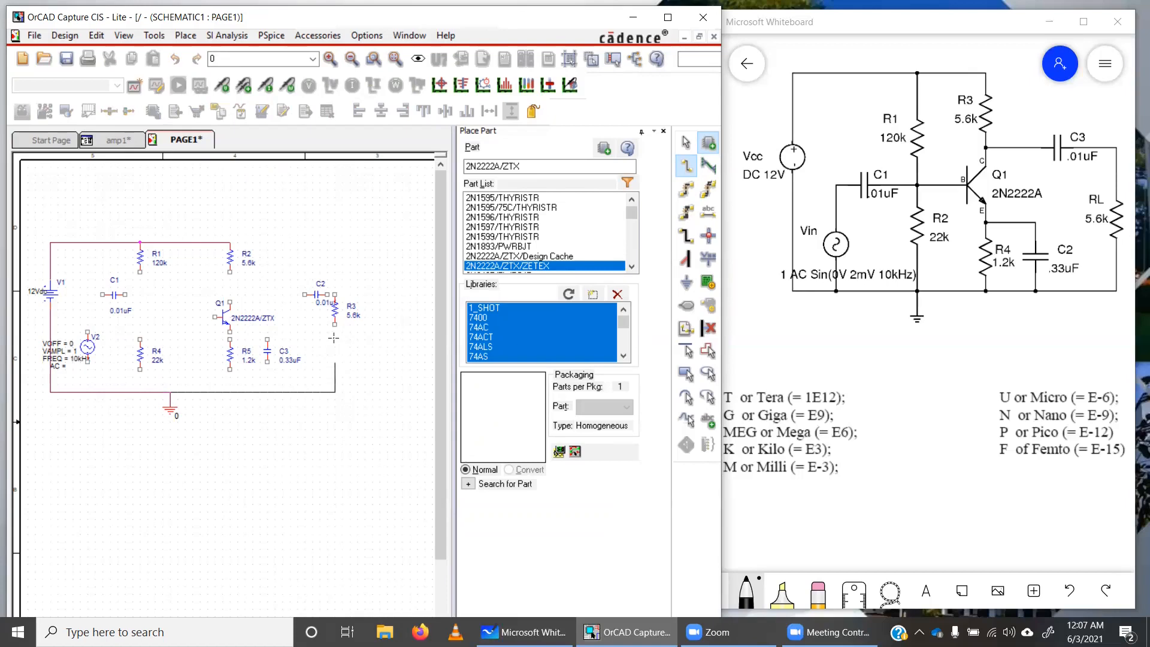
pyautogui.press('Escape')
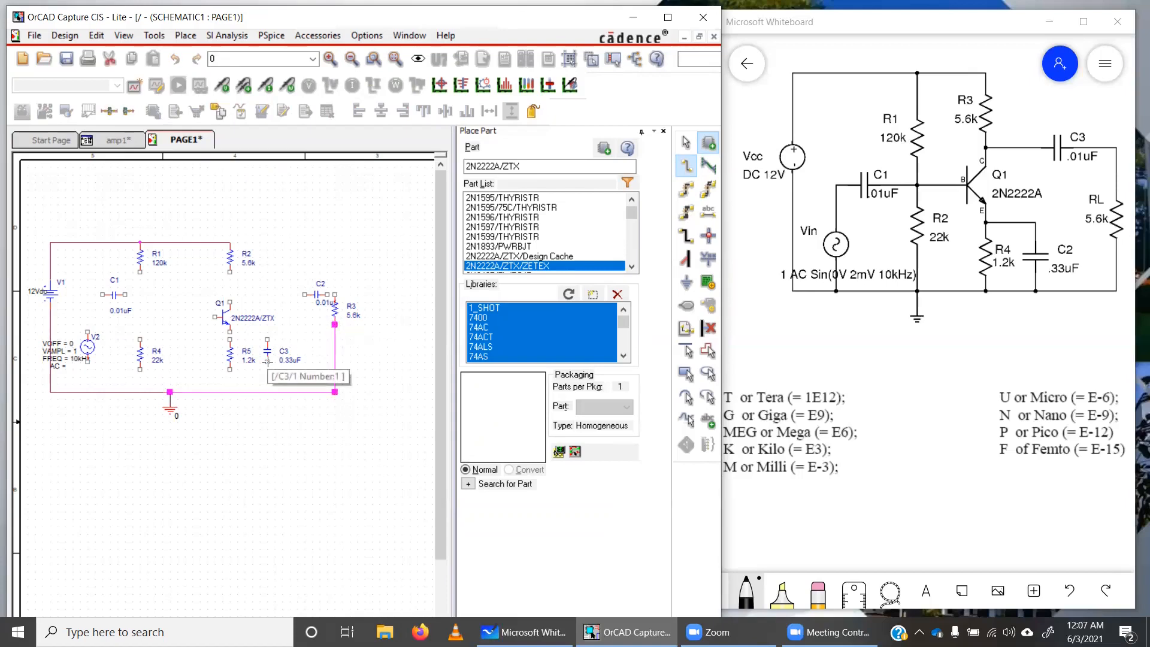
# Wire the lower ends of C3, R5, R4 and sine source V2 down to the ground rail
pyautogui.click(267, 361)
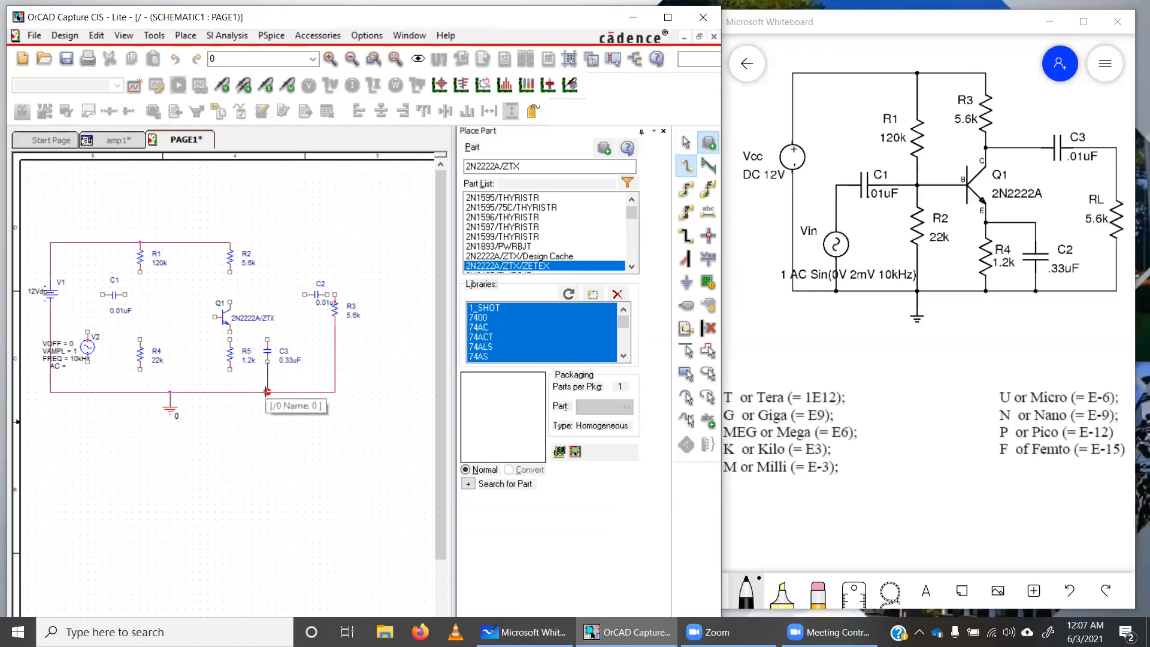
pyautogui.click(267, 393)
pyautogui.click(229, 369)
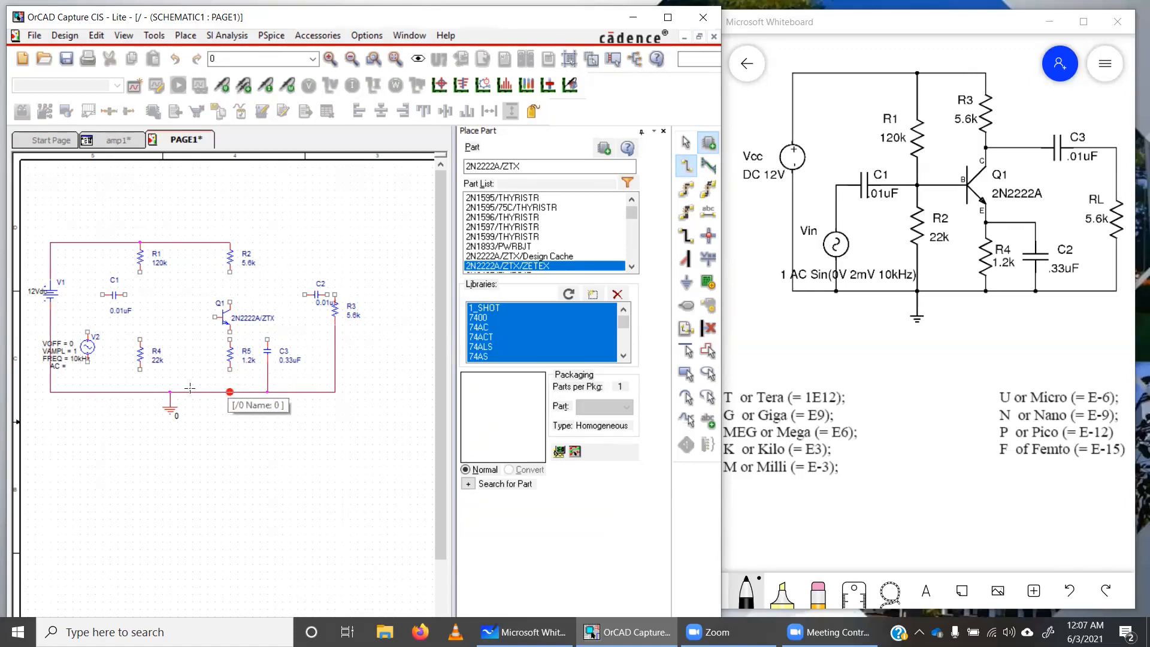
pyautogui.click(230, 393)
pyautogui.click(140, 369)
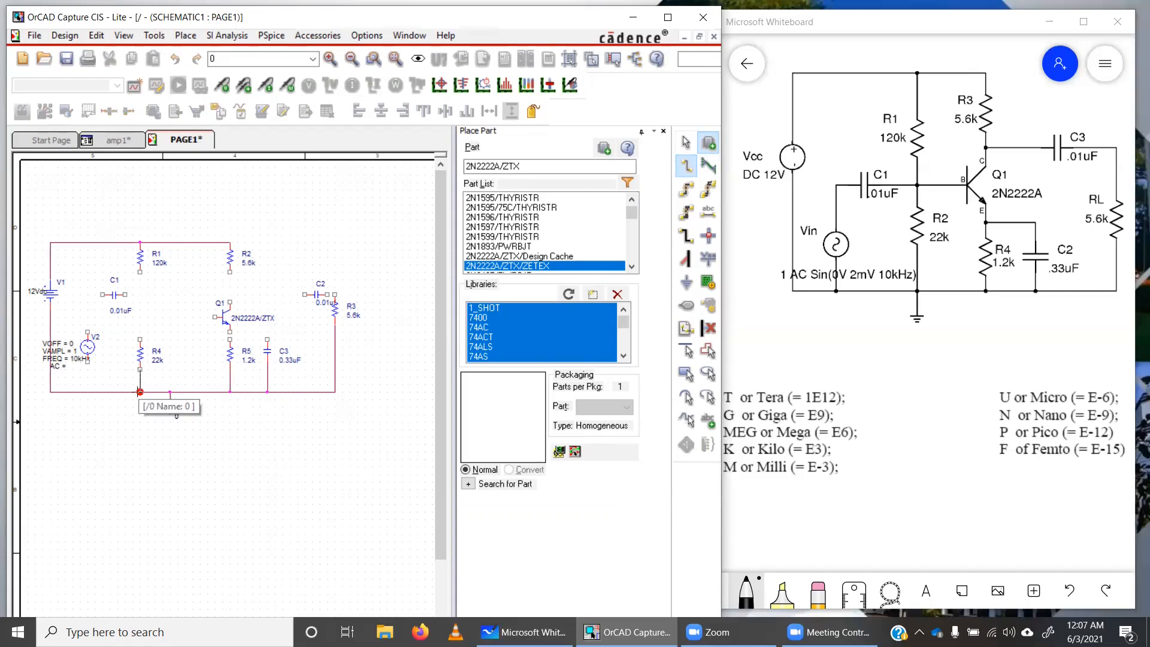
pyautogui.click(139, 392)
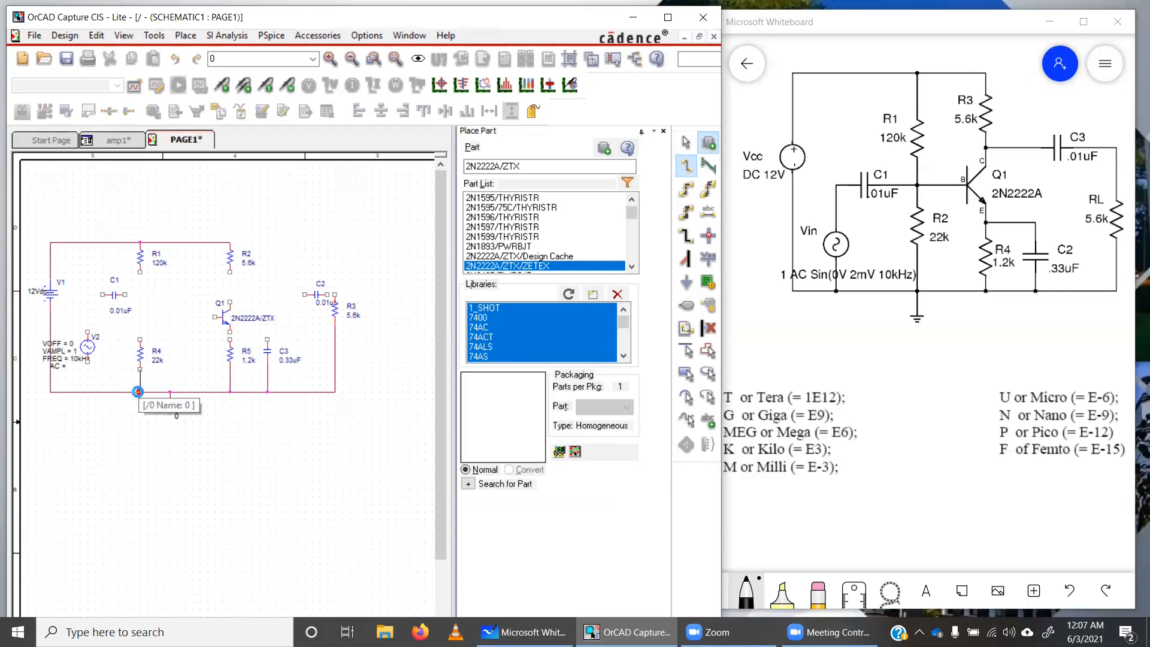
pyautogui.click(88, 361)
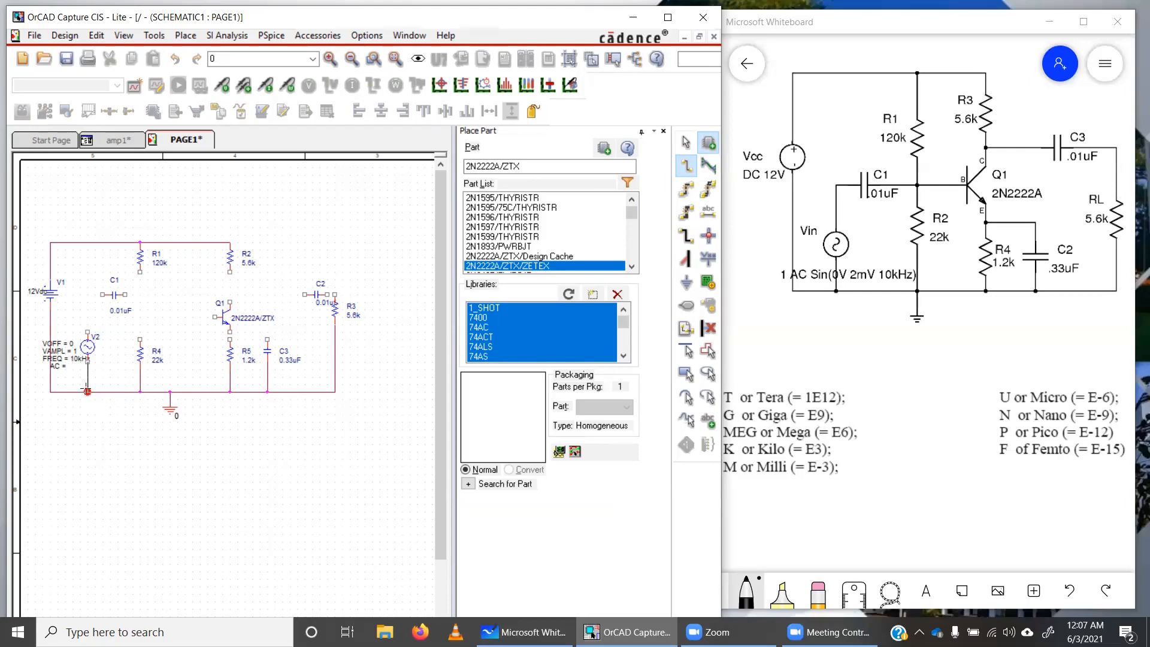
pyautogui.click(87, 390)
# Wire transistor Q1's emitter to the upper end of R5 and its collector to the lower end of R2
pyautogui.click(227, 329)
pyautogui.click(229, 339)
pyautogui.click(230, 301)
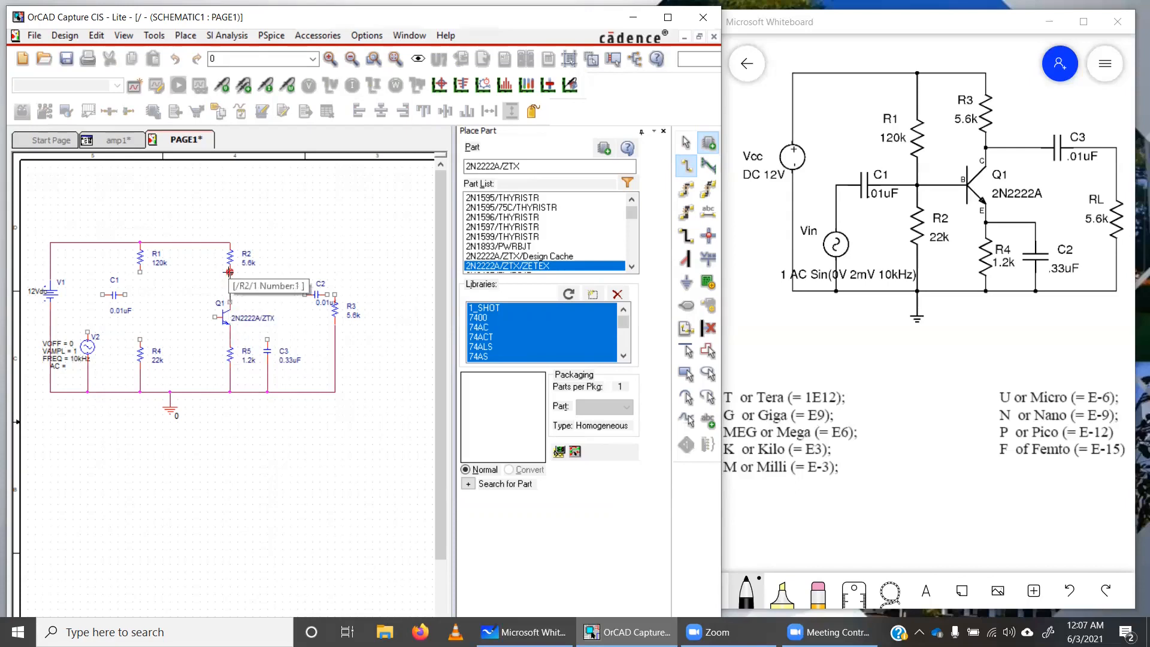
pyautogui.click(229, 271)
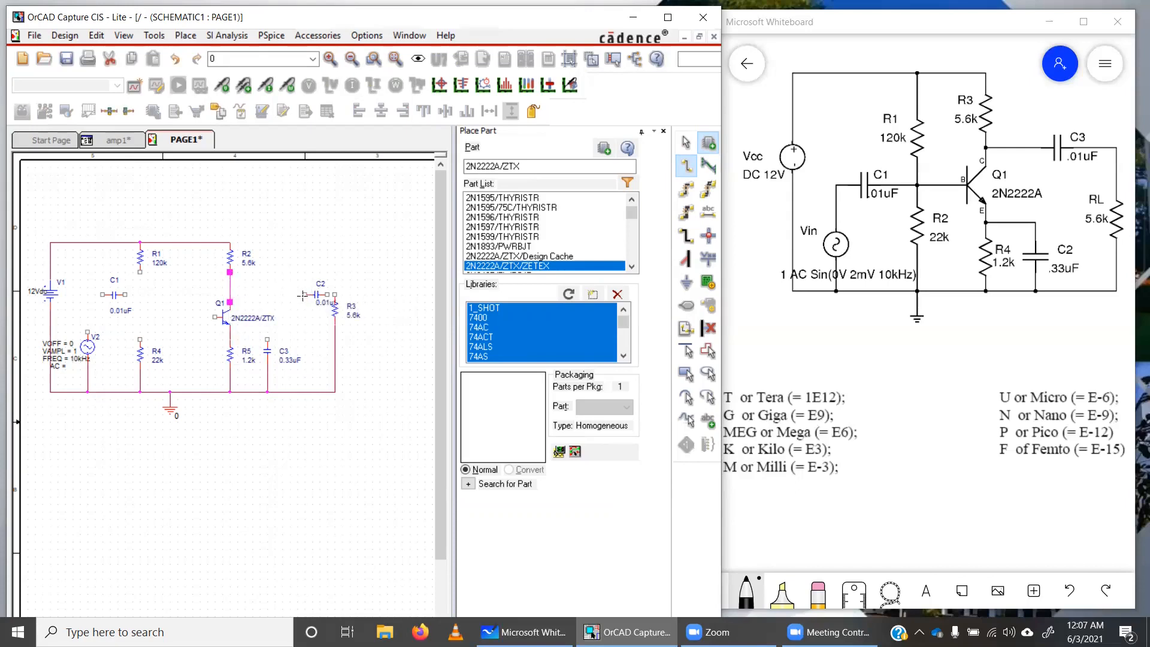
# Wire capacitor C2 between Q1's collector node and the upper end of R3
pyautogui.click(304, 295)
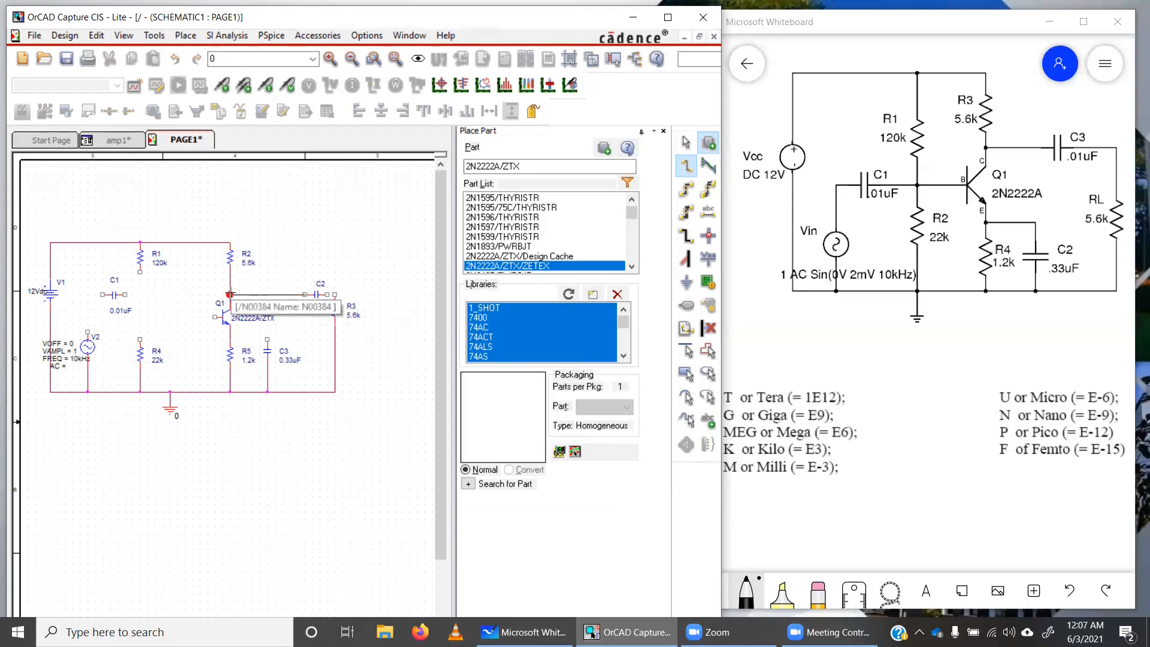
pyautogui.click(230, 294)
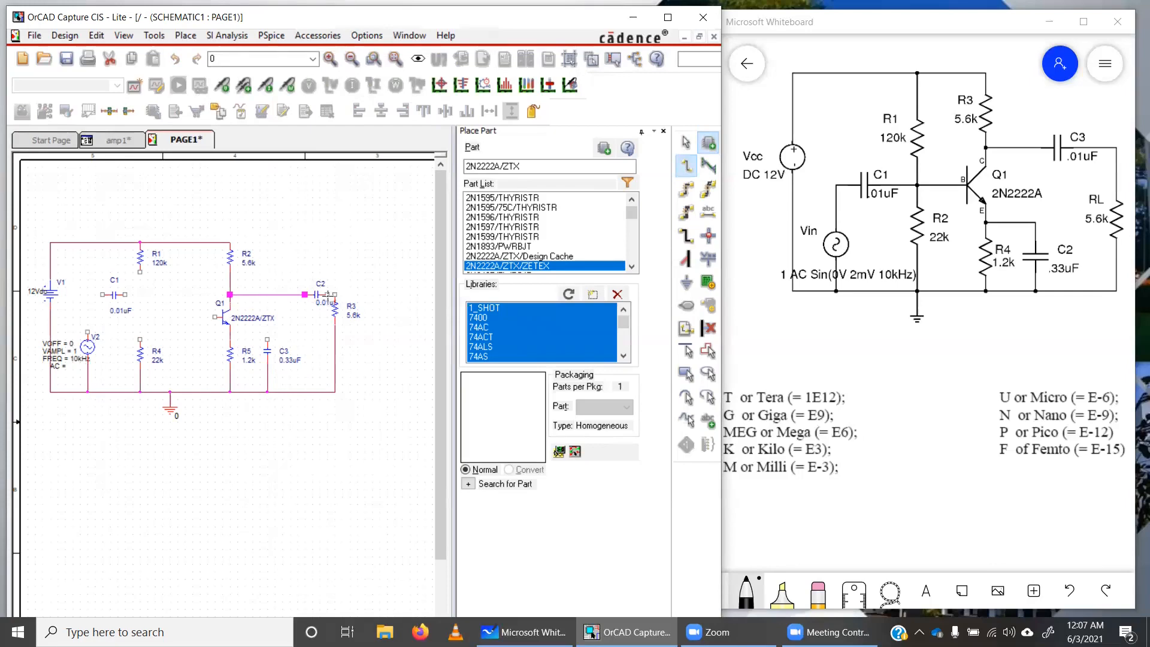
pyautogui.click(333, 294)
# Wire the upper end of R4 to the lower end of R1 and connect Q1's base to that wire
pyautogui.click(140, 339)
pyautogui.click(140, 272)
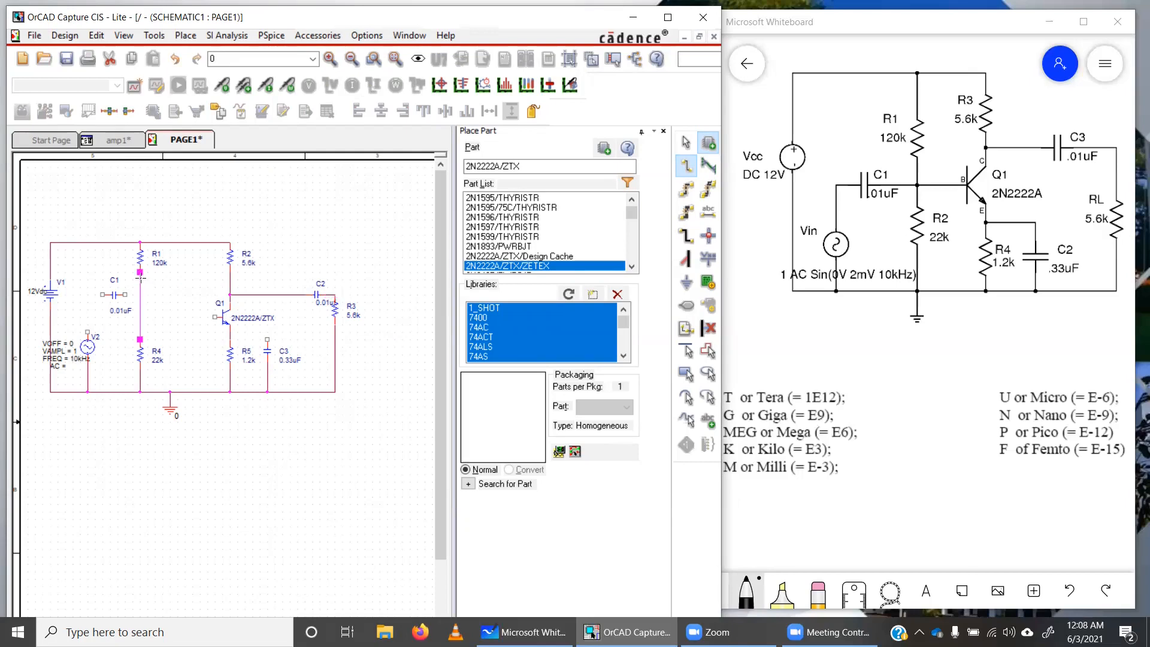
pyautogui.click(214, 317)
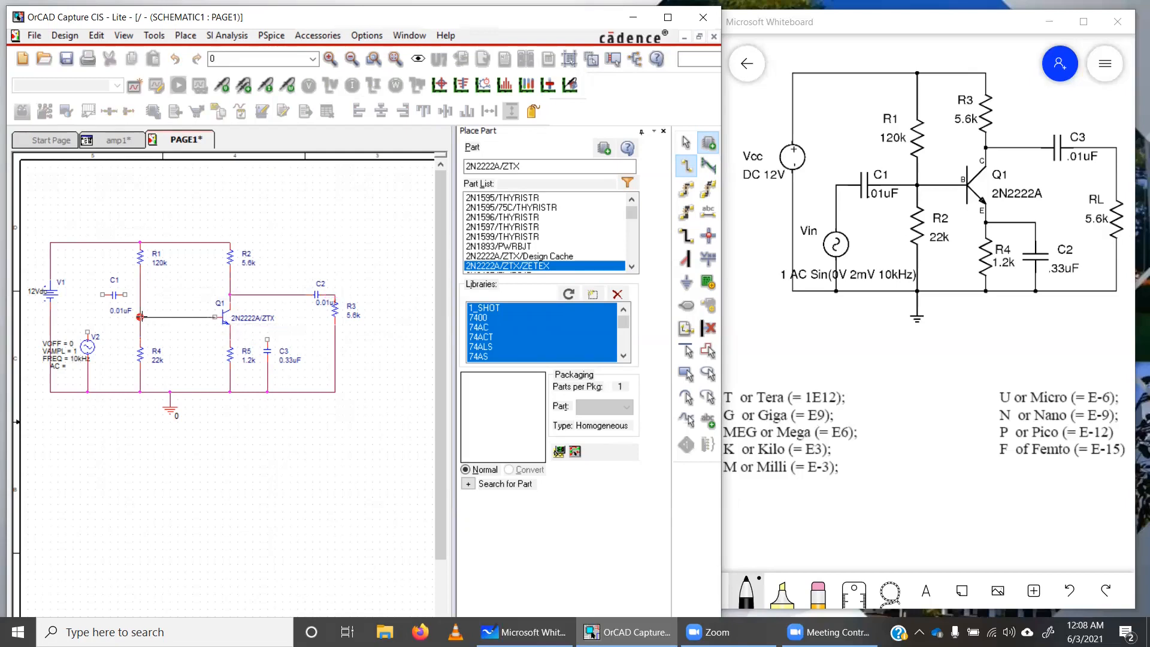
pyautogui.click(140, 316)
# Wire C1 between the base node and V2's upper terminal, and connect C3's upper end to the emitter node
pyautogui.click(125, 294)
pyautogui.click(140, 317)
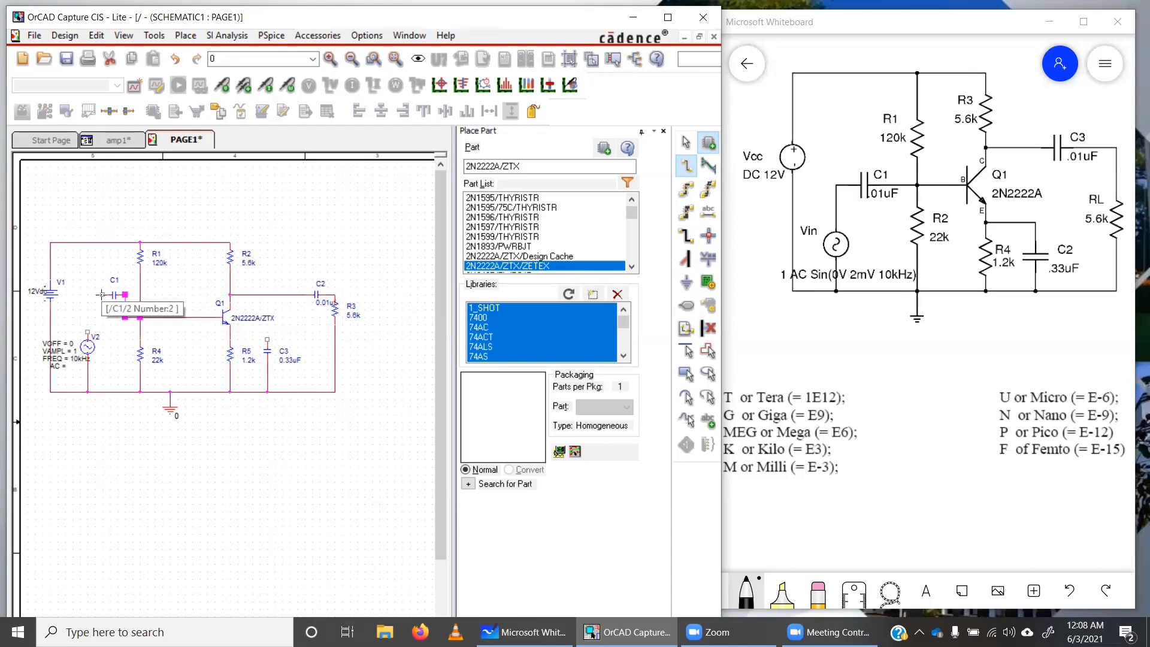
pyautogui.click(102, 294)
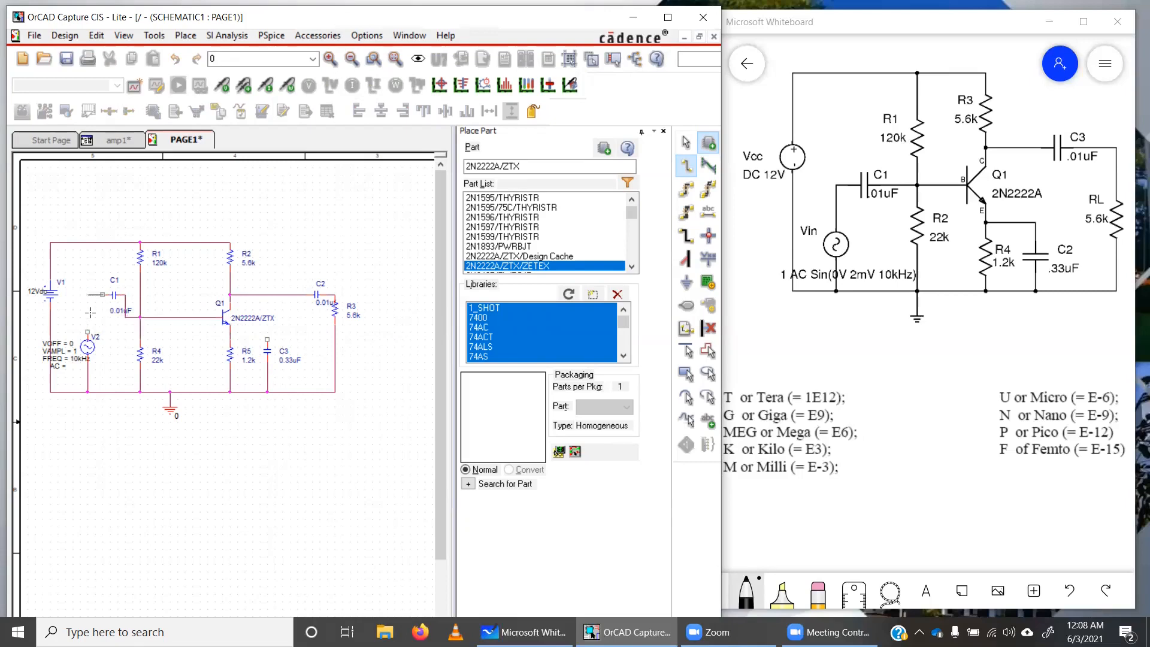
pyautogui.click(89, 312)
pyautogui.click(267, 340)
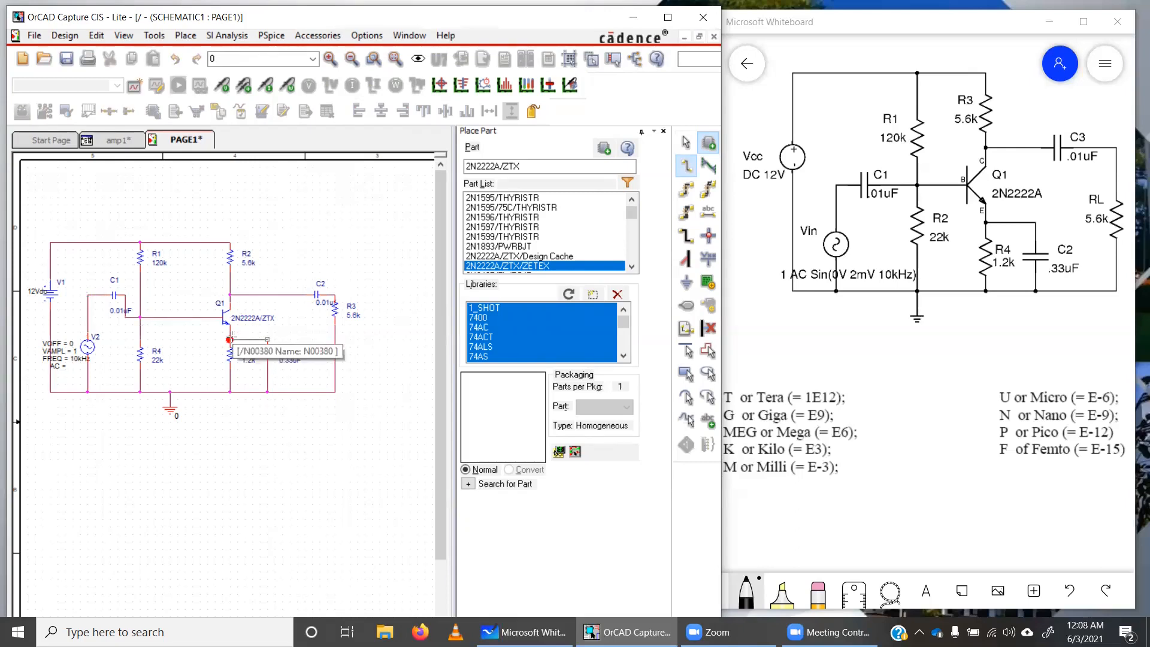
pyautogui.click(231, 339)
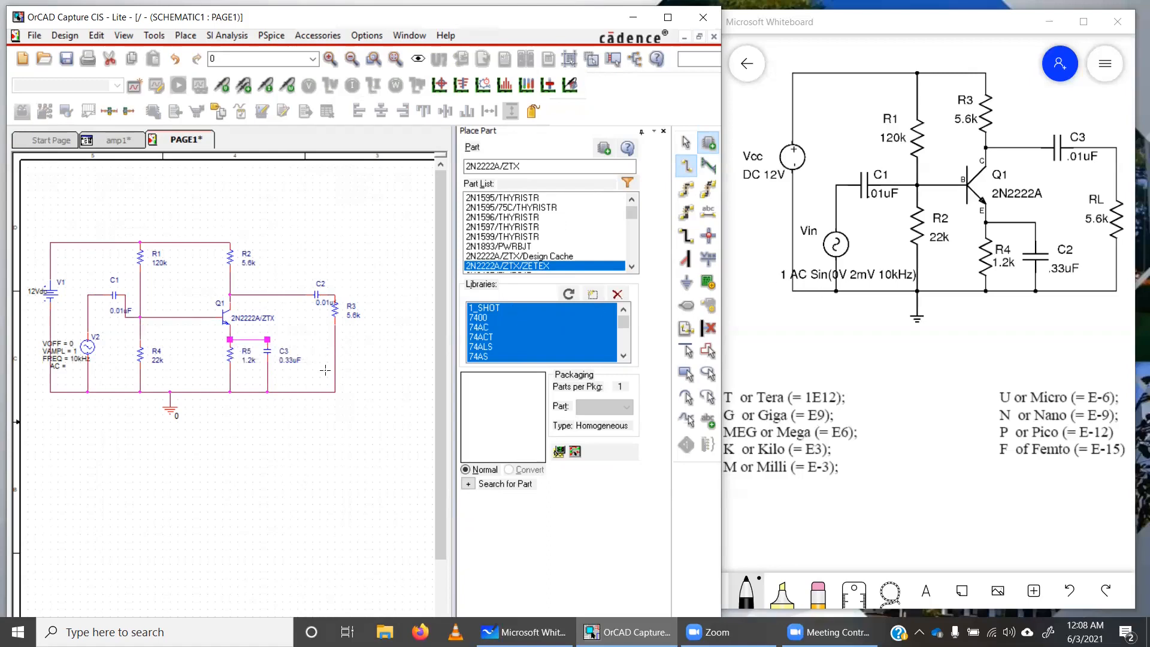
# Maximize the window, enlarge the schematic and shrink the session log so the whole circuit fits in view
pyautogui.click(668, 18)
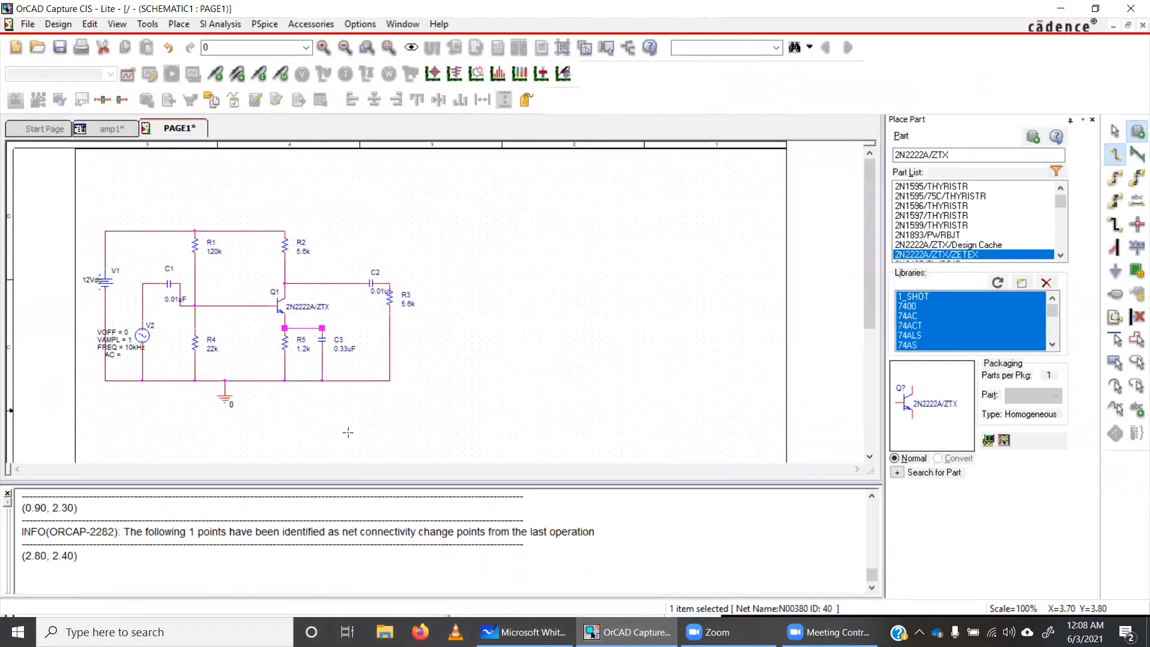
pyautogui.keyDown('ctrl'); pyautogui.scroll(1, 348, 433); pyautogui.keyUp('ctrl')
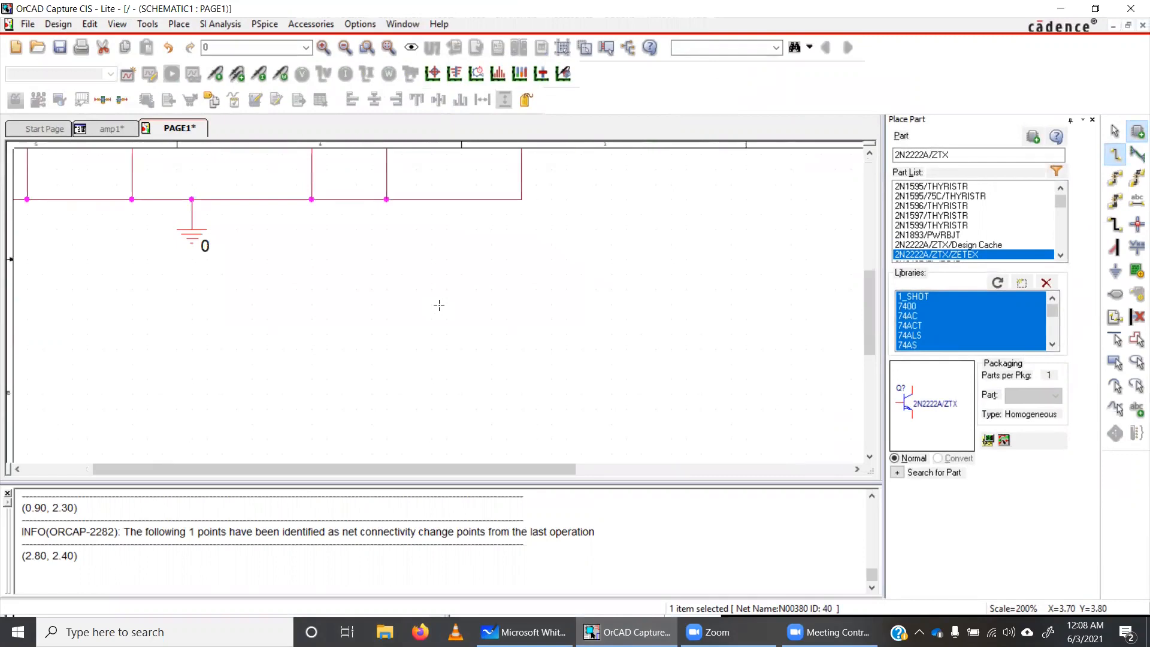
pyautogui.moveTo(434, 470); pyautogui.dragTo(359, 467)
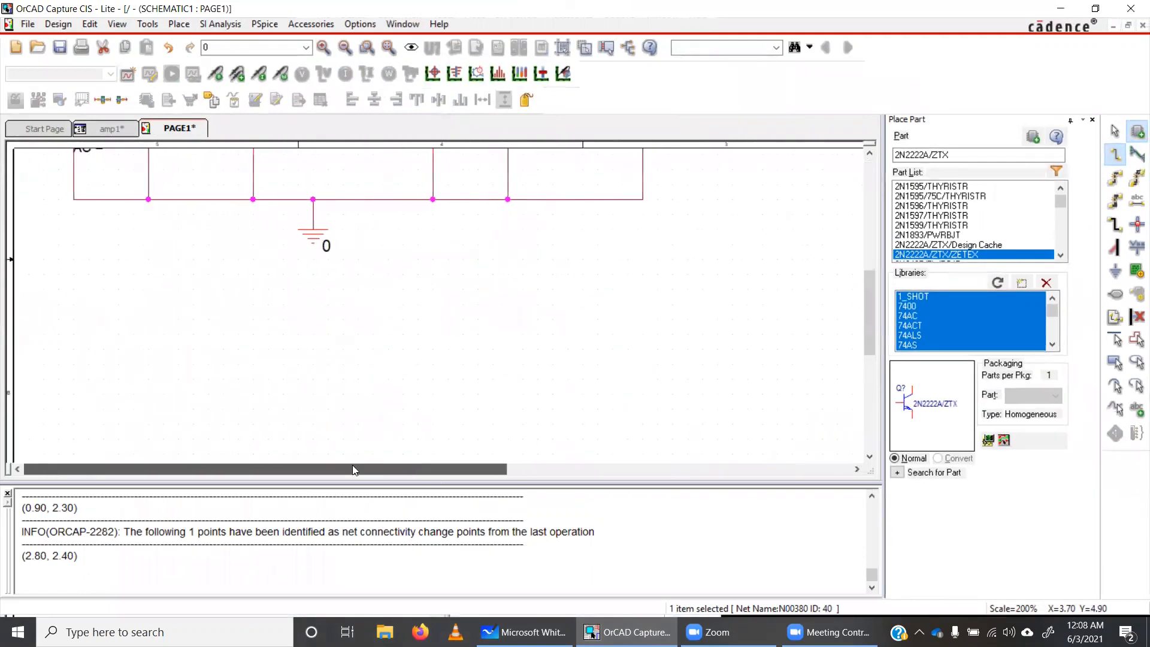
pyautogui.scroll(1, 659, 326)
pyautogui.scroll(2, 660, 327)
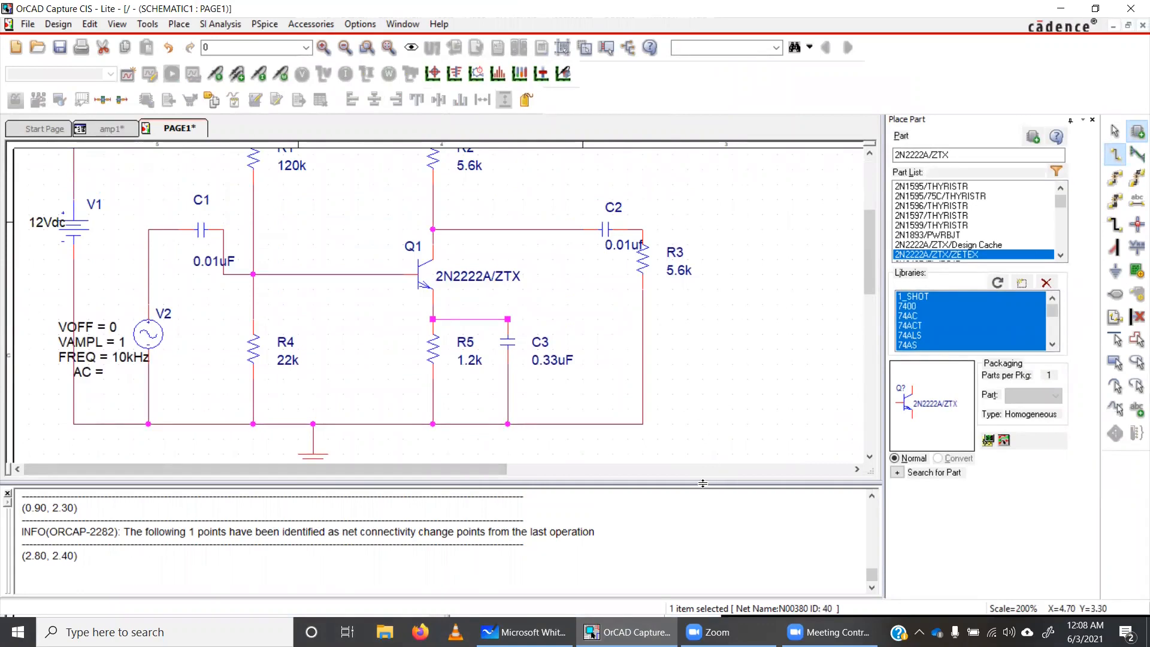
pyautogui.moveTo(701, 483); pyautogui.dragTo(696, 556)
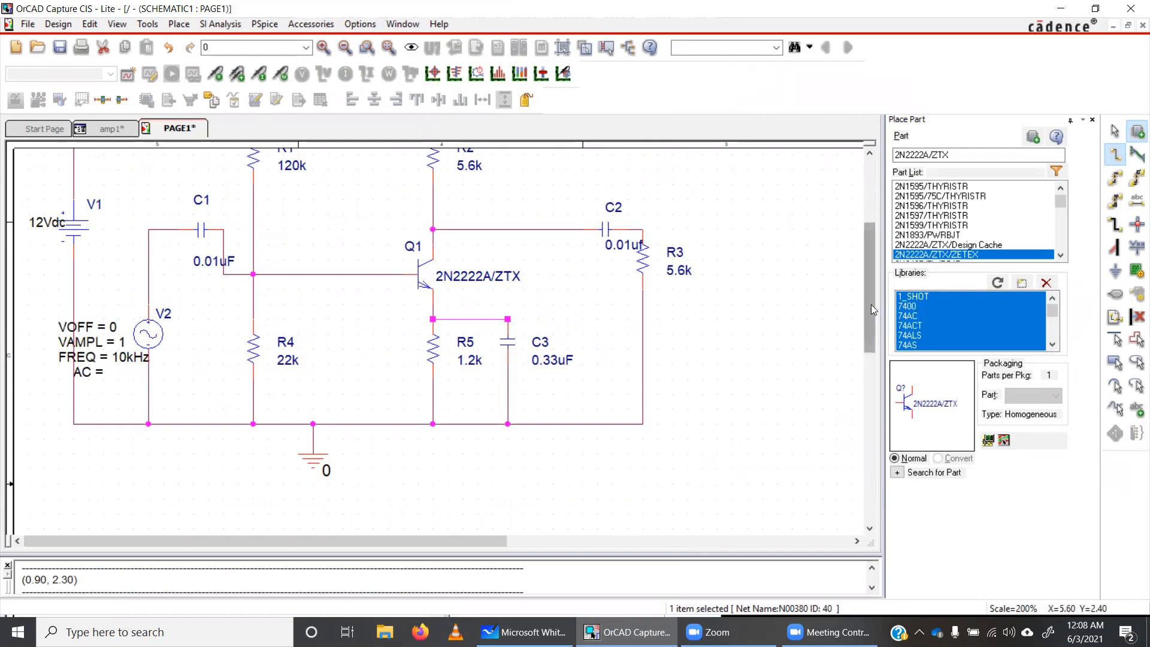
pyautogui.moveTo(871, 304); pyautogui.dragTo(872, 293)
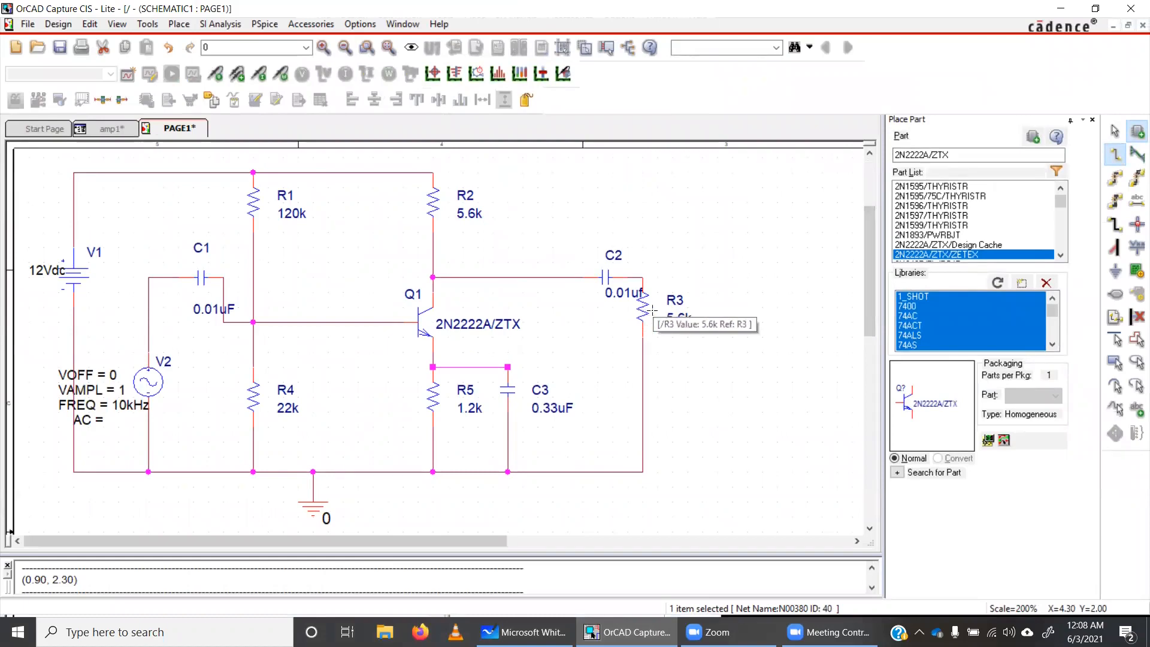
# Move resistor R3 down along its wire, clear of C2's value label, and select capacitor C3
pyautogui.click(1117, 130)
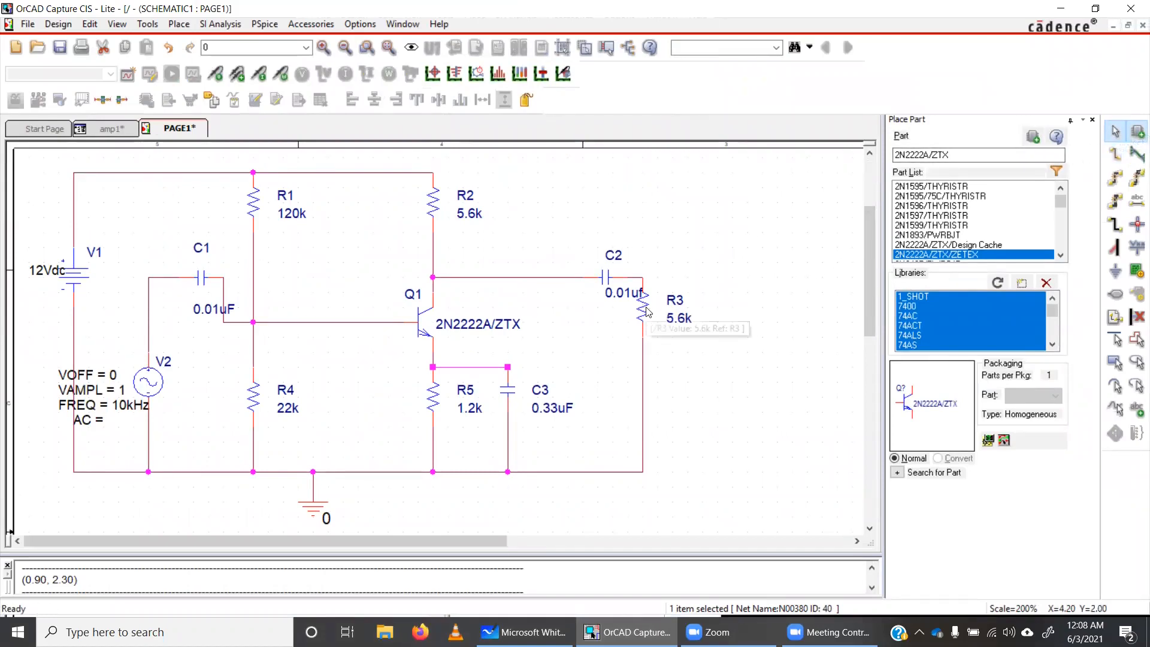
pyautogui.moveTo(644, 310); pyautogui.dragTo(643, 376)
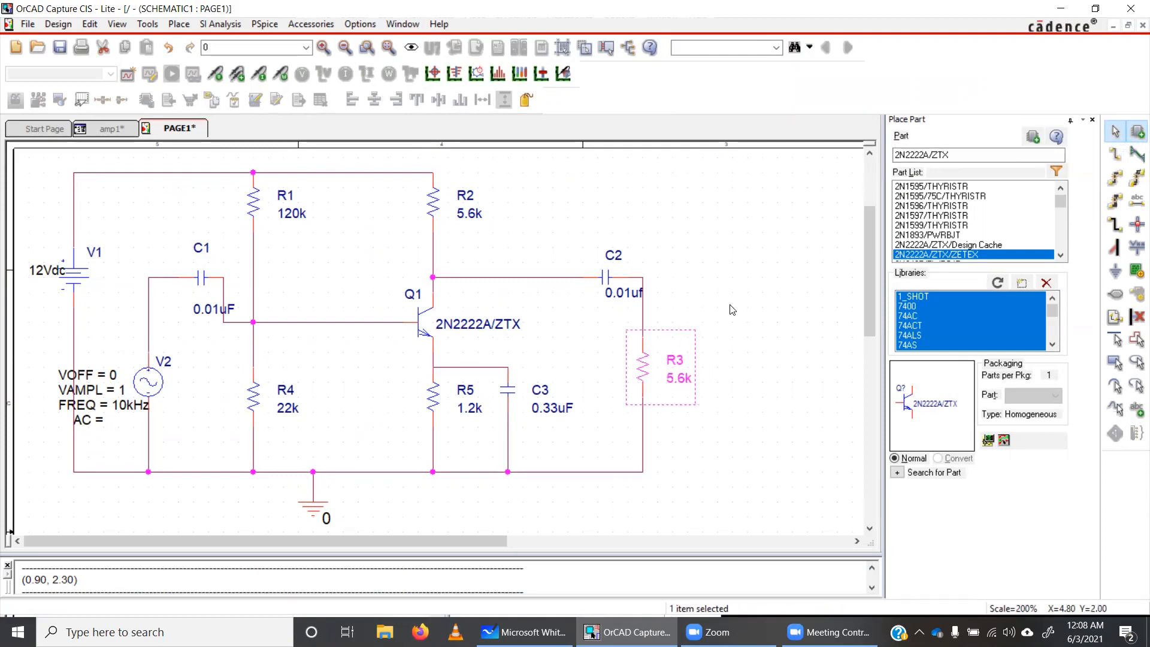
pyautogui.click(673, 280)
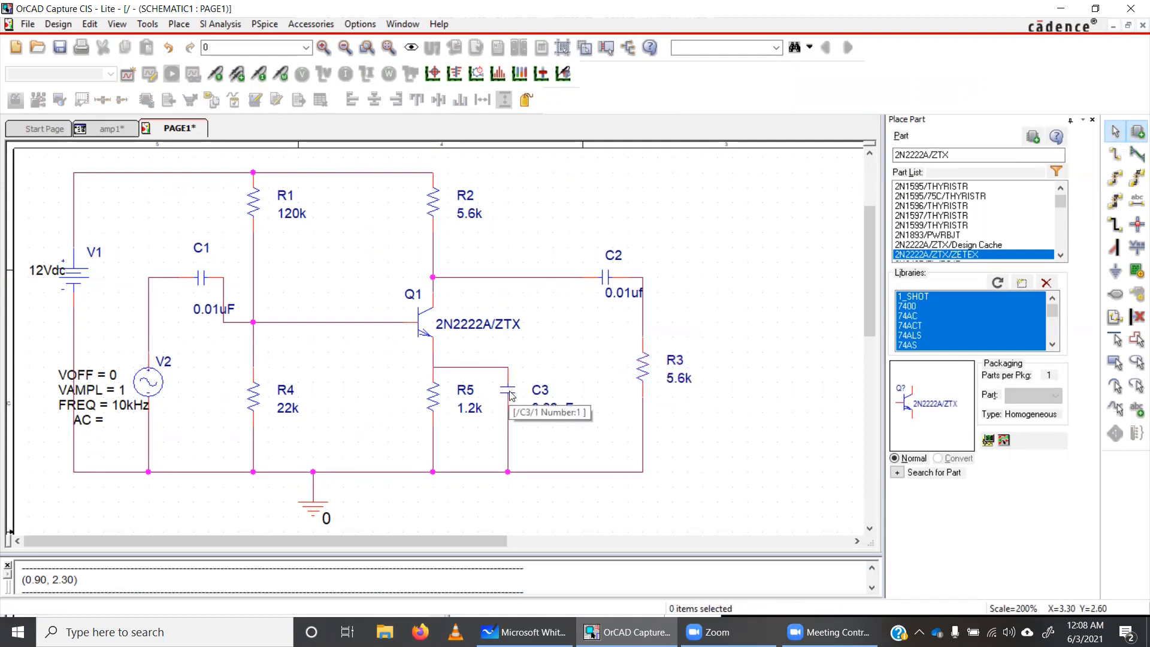
pyautogui.moveTo(509, 393)
pyautogui.mouseDown()
pyautogui.moveTo(509, 409)
pyautogui.moveTo(510, 392)
pyautogui.mouseUp()
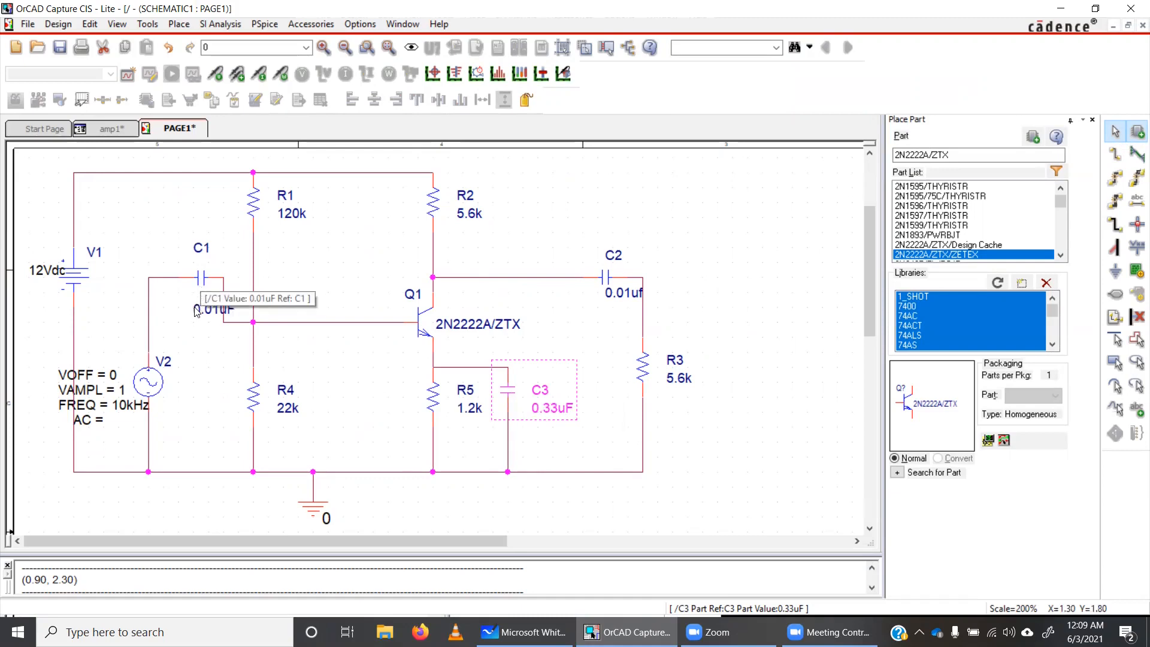
# Move capacitor C1 down in line with the base wire, and place its 0.01uF value label above the wire beside C1
pyautogui.moveTo(200, 282); pyautogui.dragTo(185, 331)
pyautogui.click(199, 356)
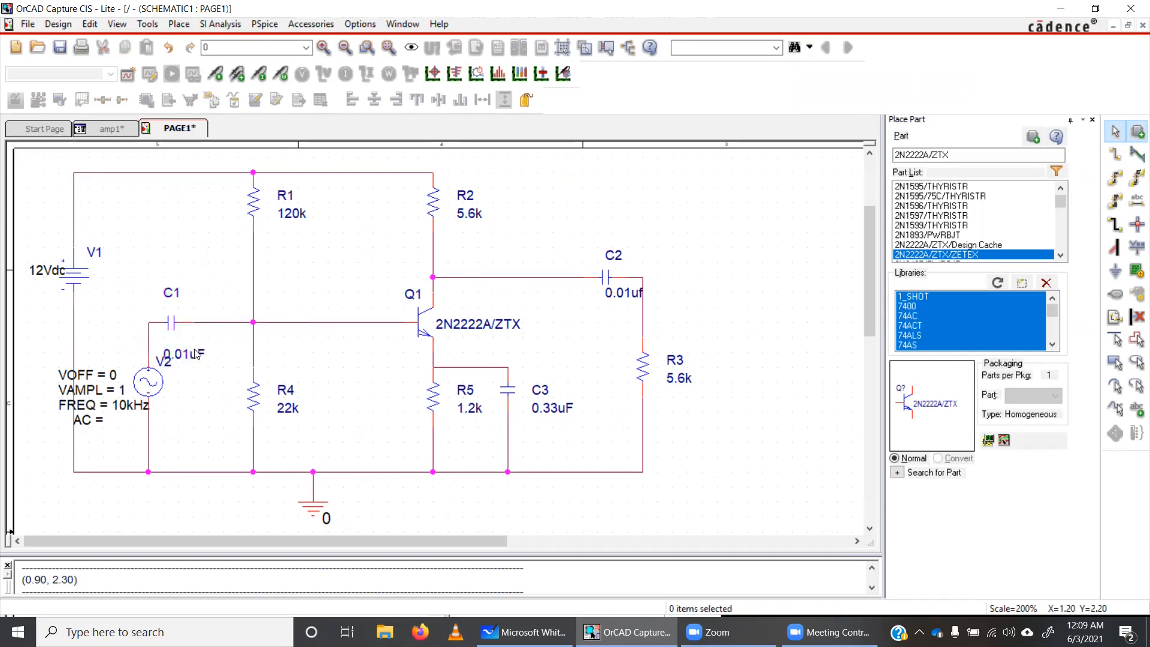
pyautogui.click(193, 358)
pyautogui.moveTo(193, 356); pyautogui.dragTo(218, 302)
pyautogui.click(239, 376)
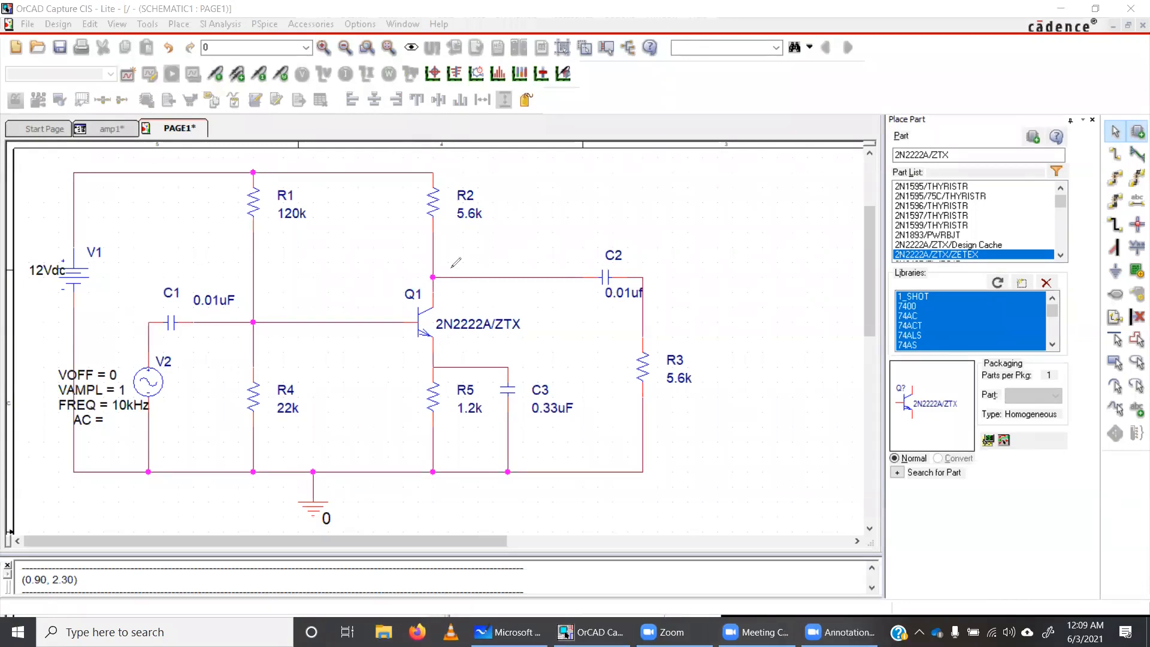
pyautogui.moveTo(447, 277)
pyautogui.mouseDown()
pyautogui.moveTo(468, 260)
pyautogui.moveTo(450, 277)
pyautogui.mouseUp()
pyautogui.moveTo(476, 249)
pyautogui.mouseDown()
pyautogui.moveTo(535, 229)
pyautogui.moveTo(515, 241)
pyautogui.mouseUp()
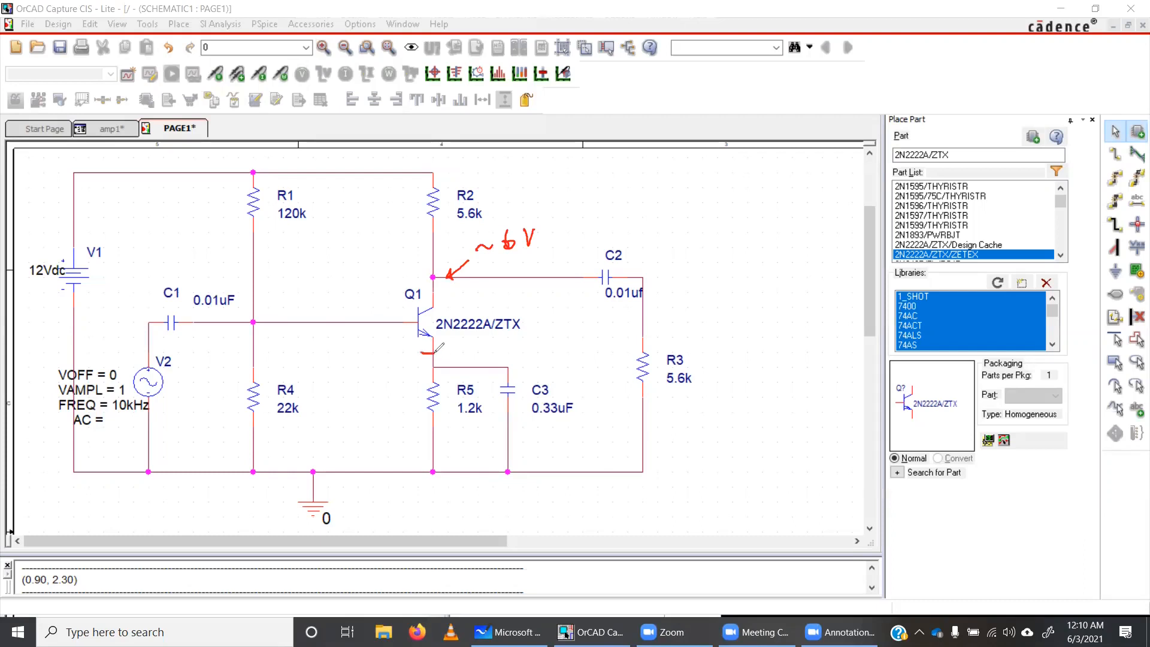
pyautogui.moveTo(403, 336); pyautogui.dragTo(417, 332)
pyautogui.moveTo(436, 285); pyautogui.dragTo(395, 307)
pyautogui.click(259, 379)
pyautogui.moveTo(379, 317); pyautogui.dragTo(379, 330)
pyautogui.moveTo(174, 306)
pyautogui.mouseDown()
pyautogui.moveTo(172, 339)
pyautogui.moveTo(180, 309)
pyautogui.mouseUp()
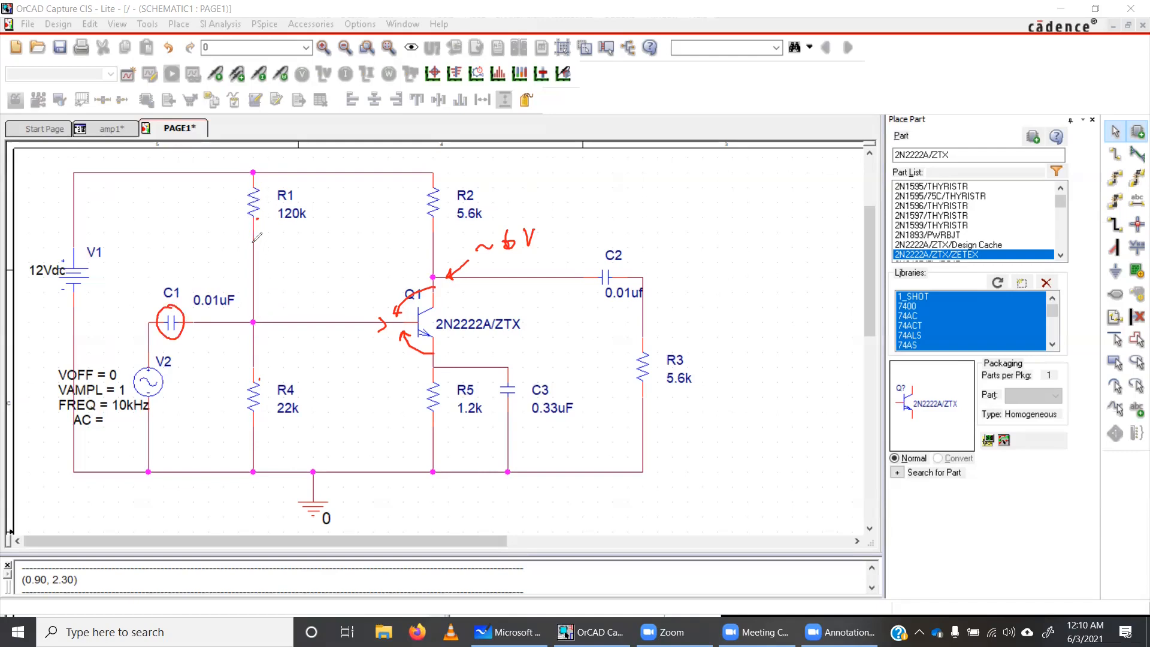
pyautogui.moveTo(246, 267); pyautogui.dragTo(262, 271)
pyautogui.moveTo(249, 342); pyautogui.dragTo(268, 337)
pyautogui.moveTo(343, 319); pyautogui.dragTo(343, 334)
pyautogui.moveTo(253, 322)
pyautogui.mouseDown()
pyautogui.moveTo(200, 328)
pyautogui.moveTo(225, 333)
pyautogui.mouseUp()
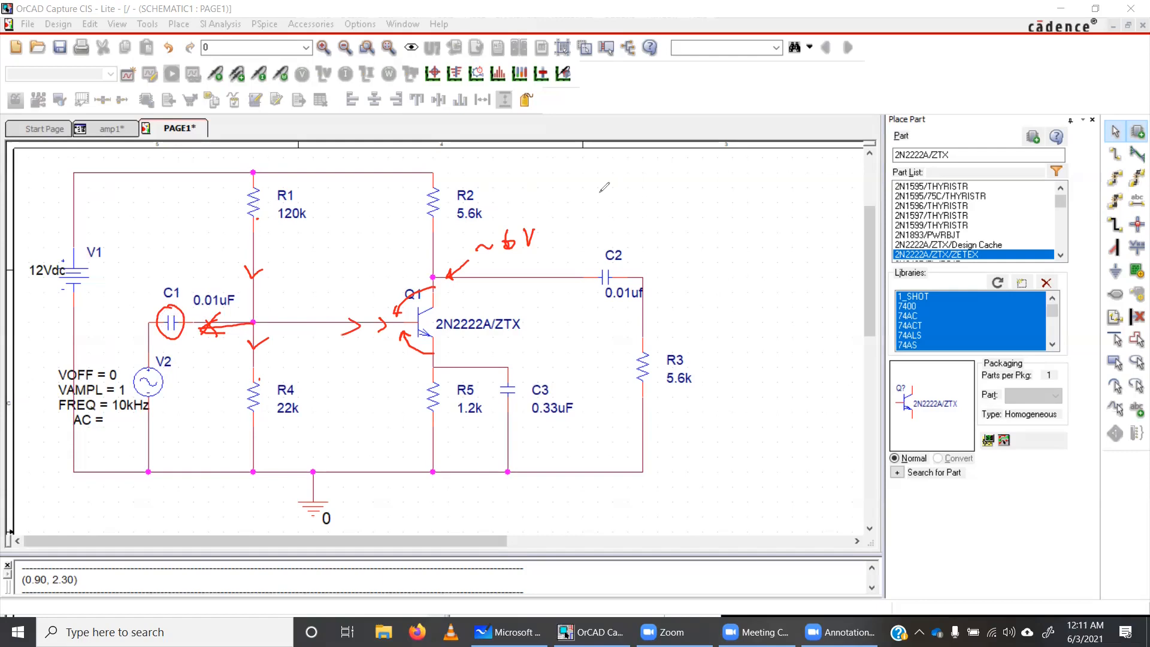
pyautogui.click(750, 118)
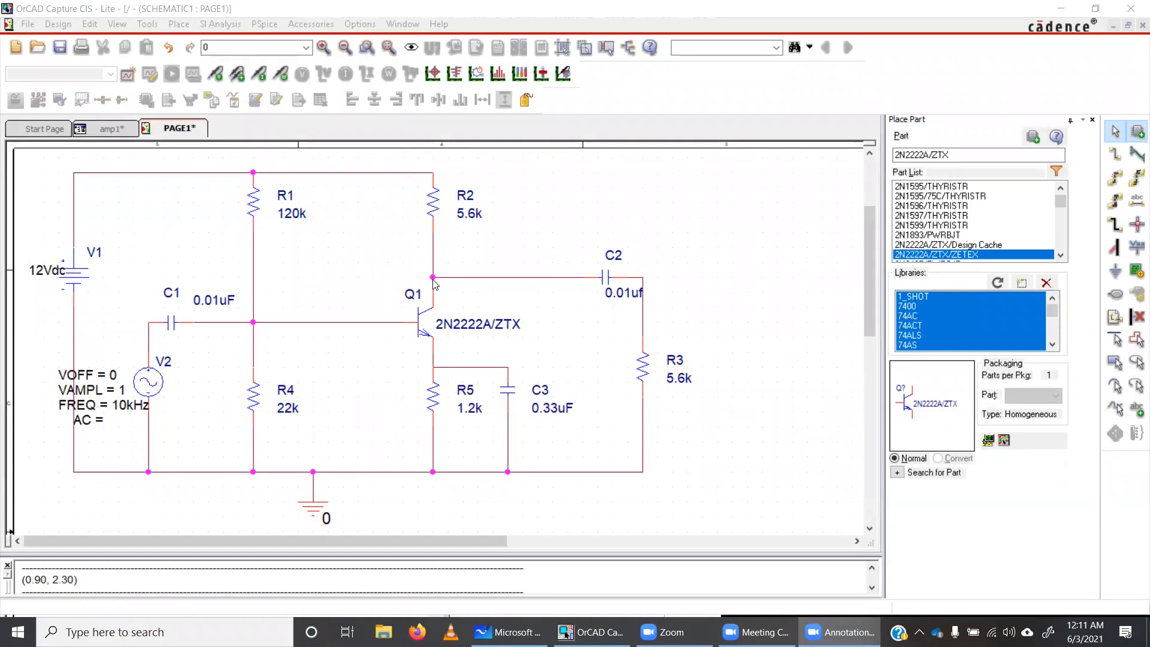
# Create a simulation profile named amp1 with Bias Point as its analysis type
pyautogui.click(131, 79)
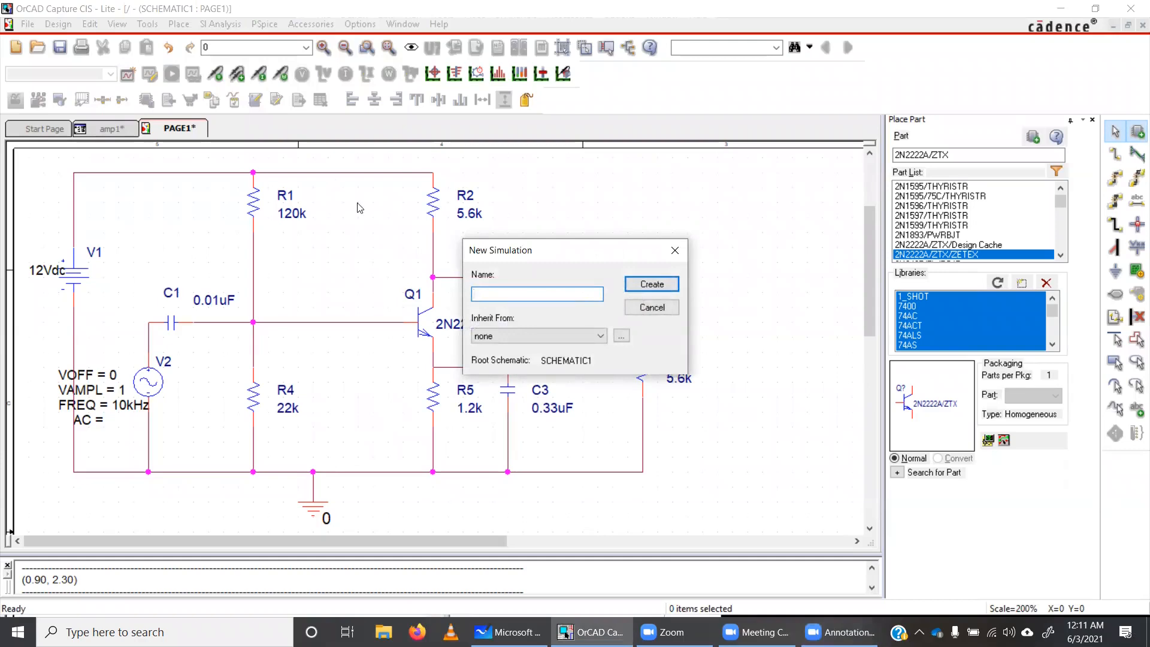
pyautogui.write('amp1')
pyautogui.click(642, 287)
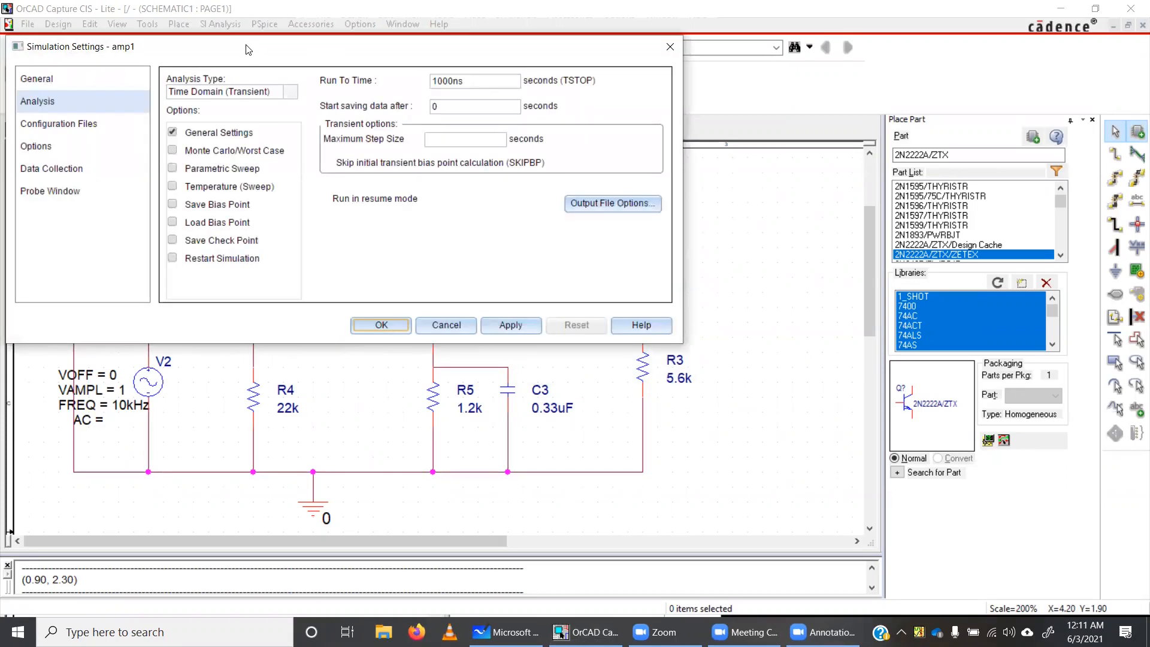
pyautogui.moveTo(248, 49); pyautogui.dragTo(360, 186)
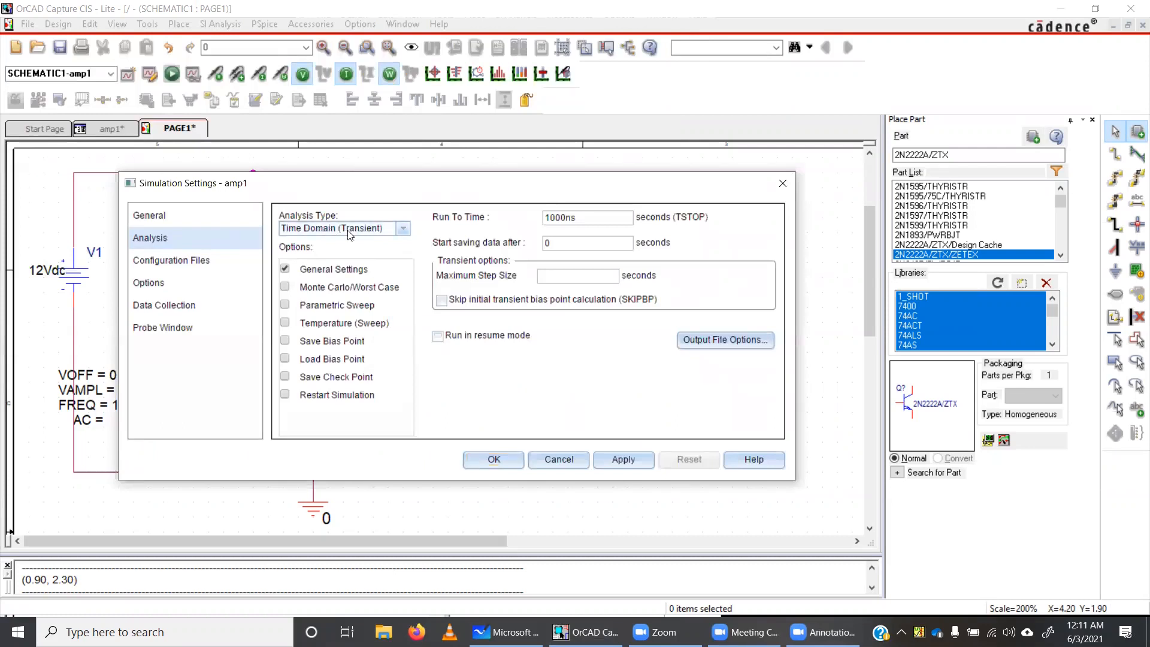
pyautogui.click(402, 230)
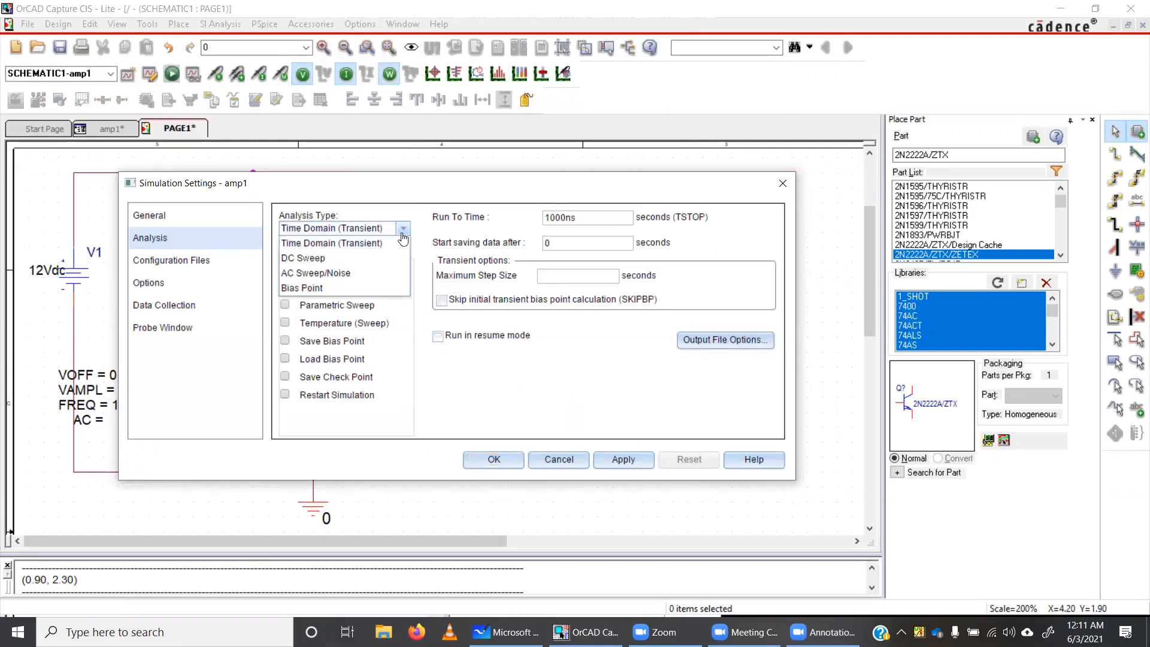
pyautogui.click(342, 290)
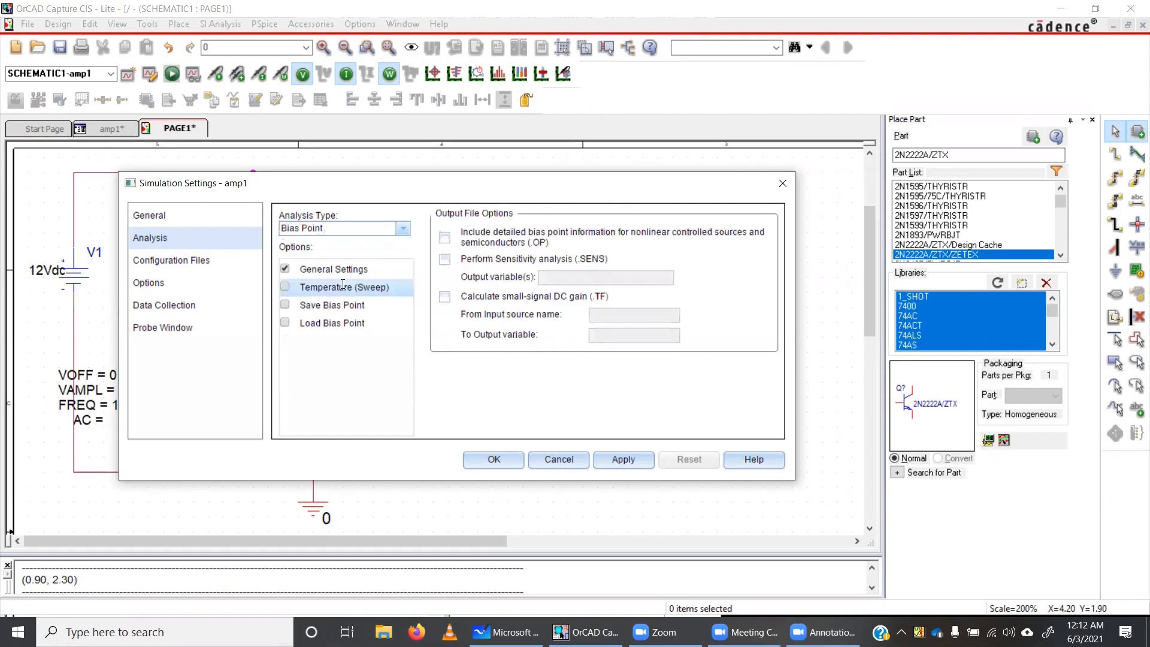
pyautogui.click(494, 459)
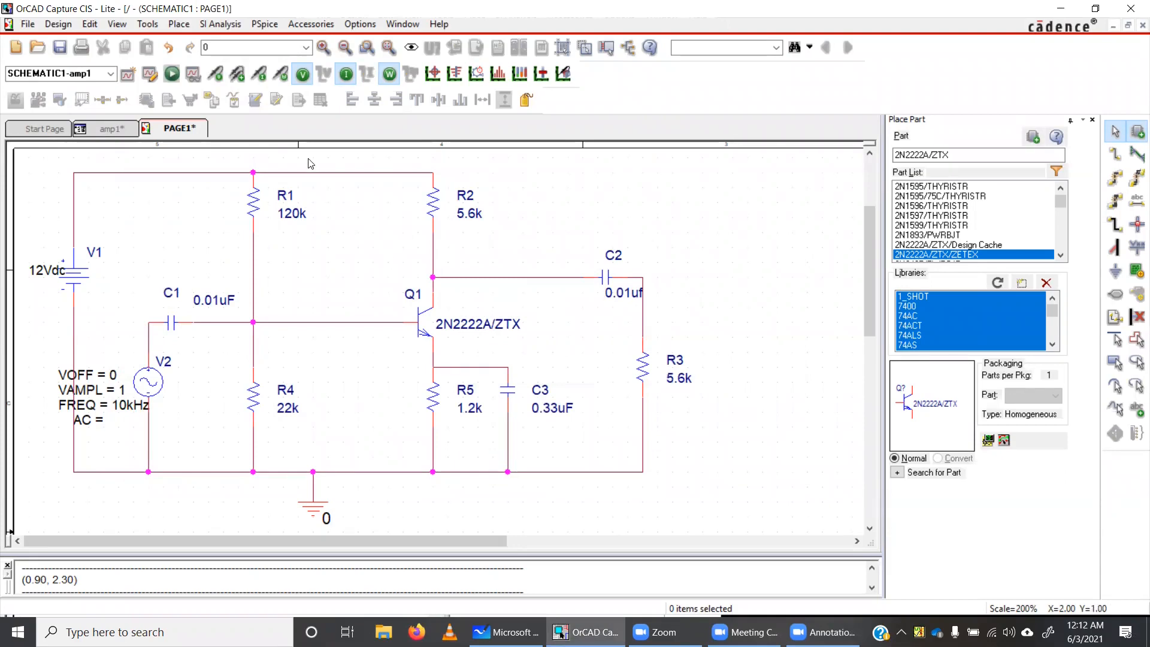
# Run the bias point simulation, and minimize the PSpice A/D window to show the bias values on the schematic
pyautogui.click(172, 74)
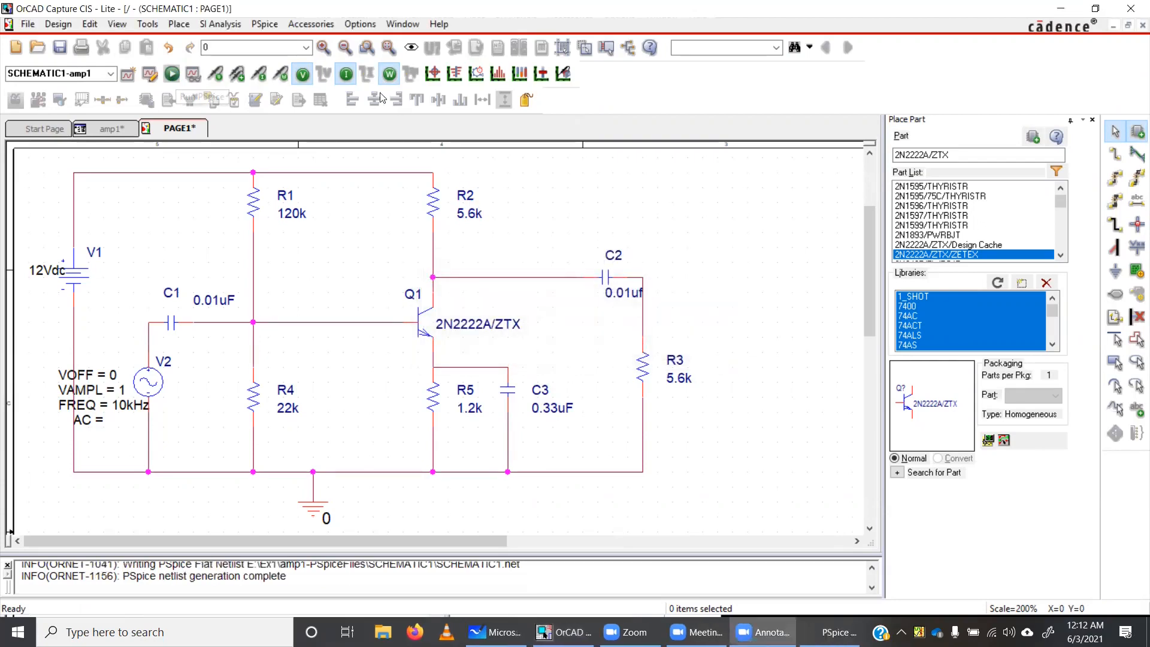
pyautogui.click(302, 74)
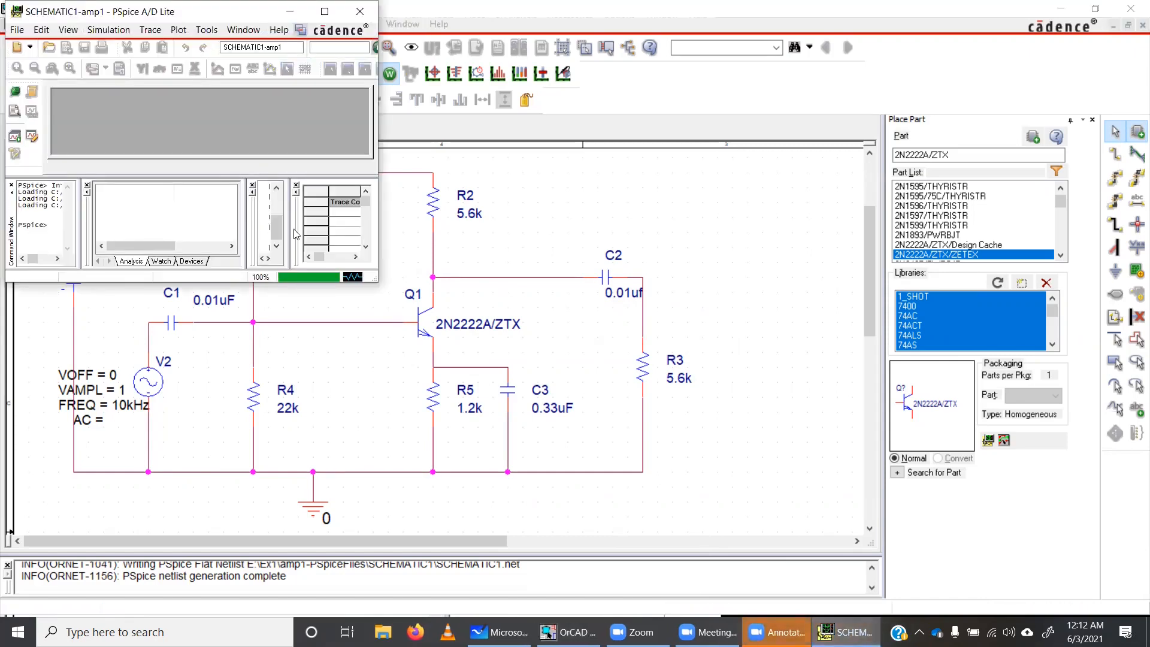
pyautogui.click(290, 12)
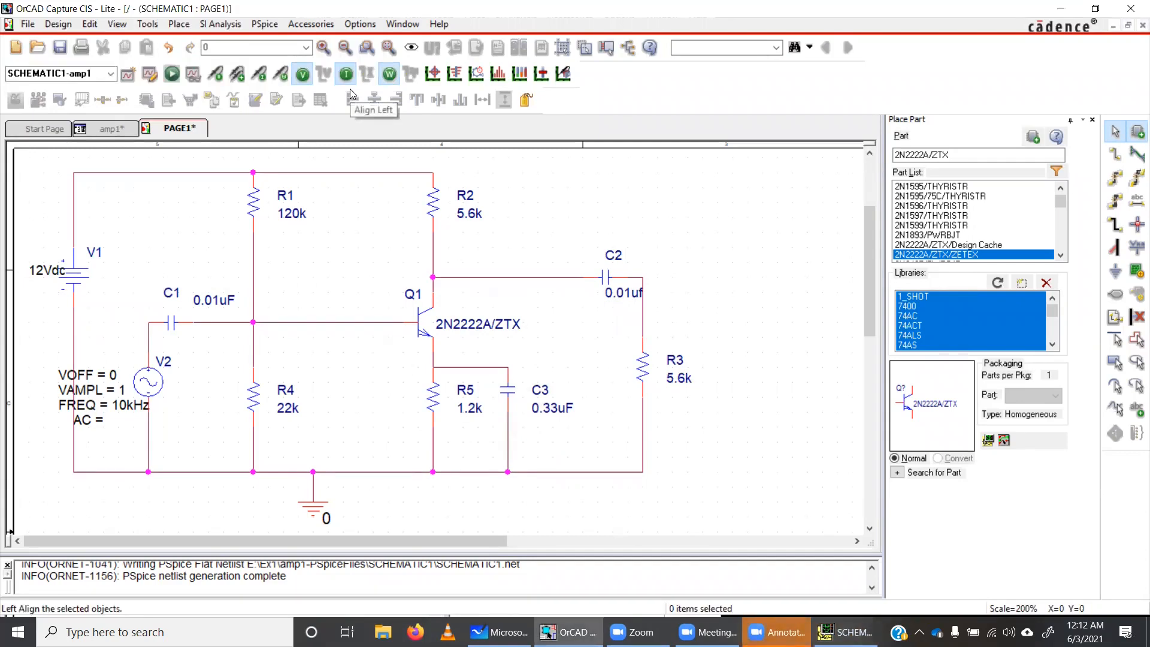
pyautogui.click(302, 73)
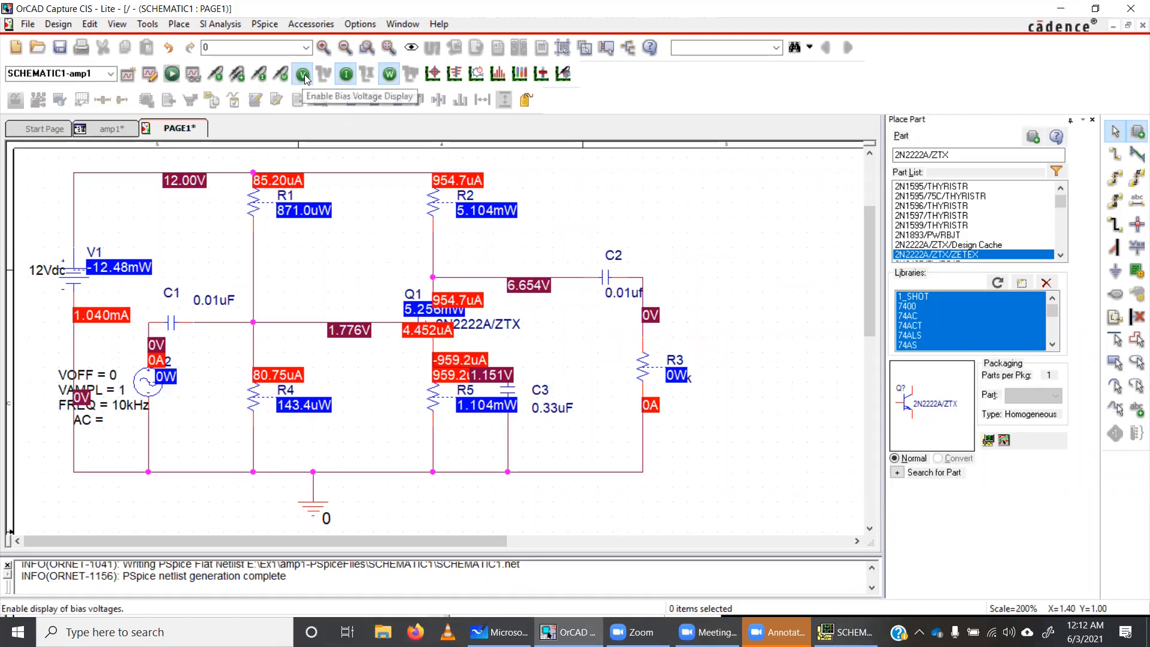
# Leave only the bias voltages and currents displayed, and move Q1's base current label above the base wire, clear of the transistor
pyautogui.click(389, 74)
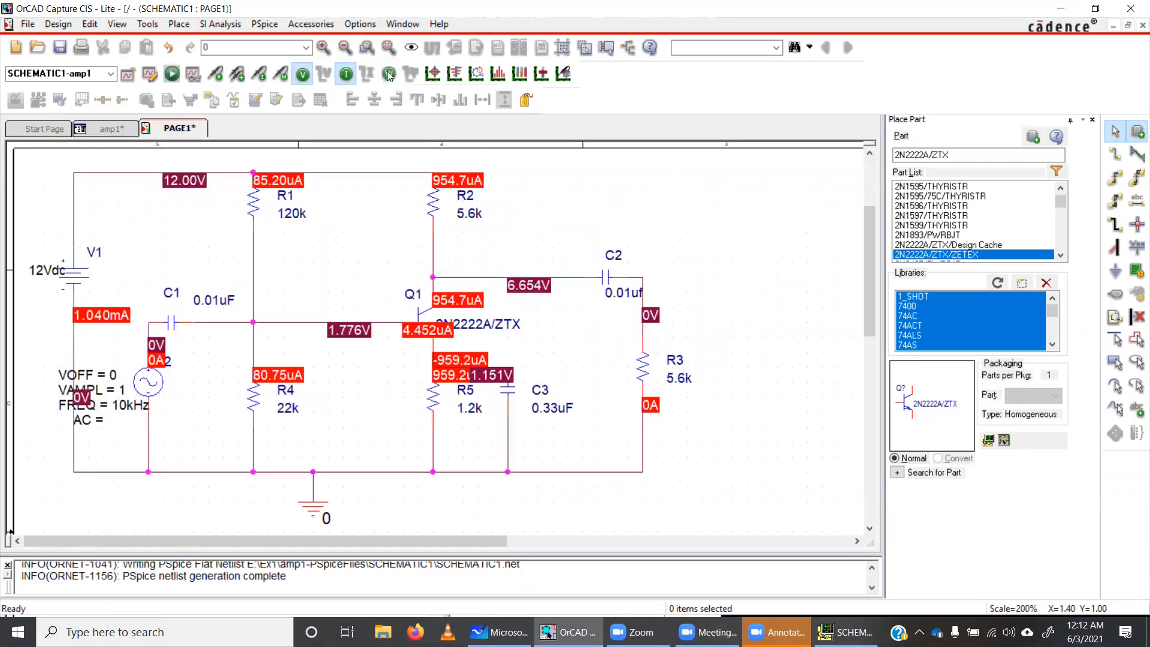
pyautogui.click(346, 74)
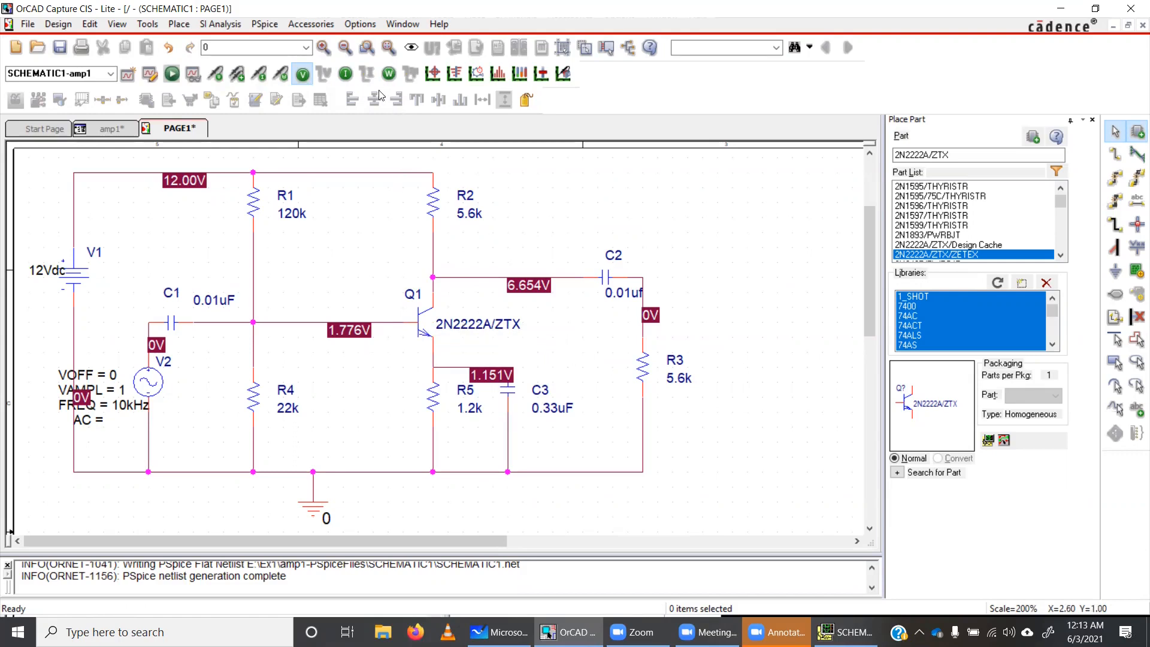
pyautogui.click(350, 78)
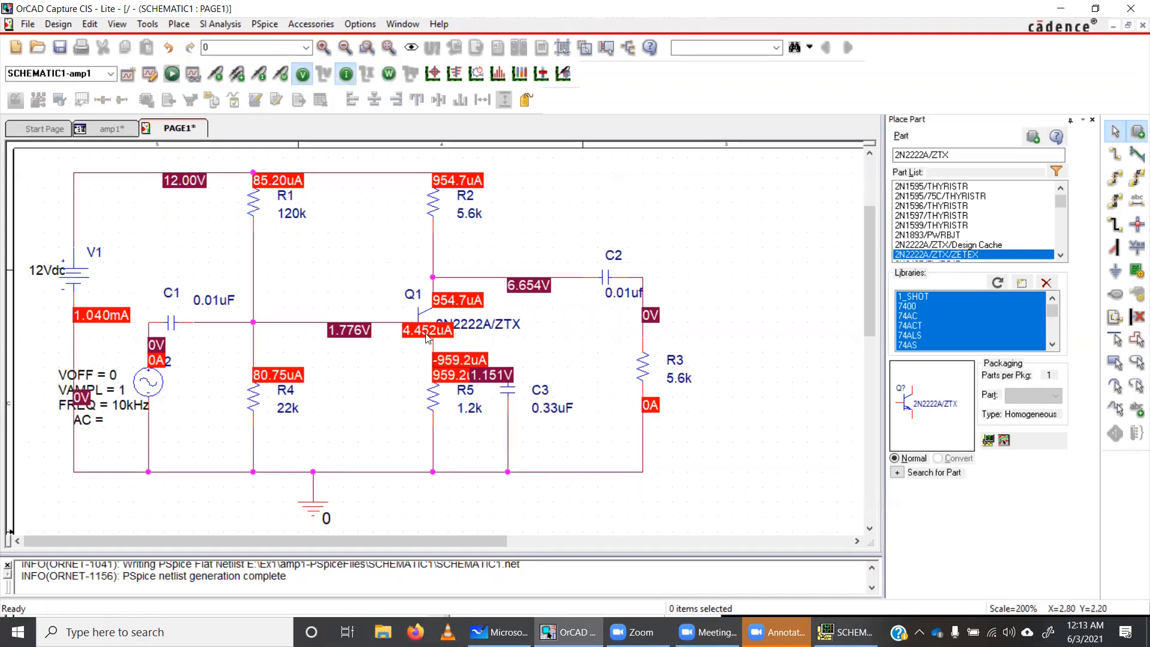
pyautogui.moveTo(424, 333); pyautogui.dragTo(352, 289)
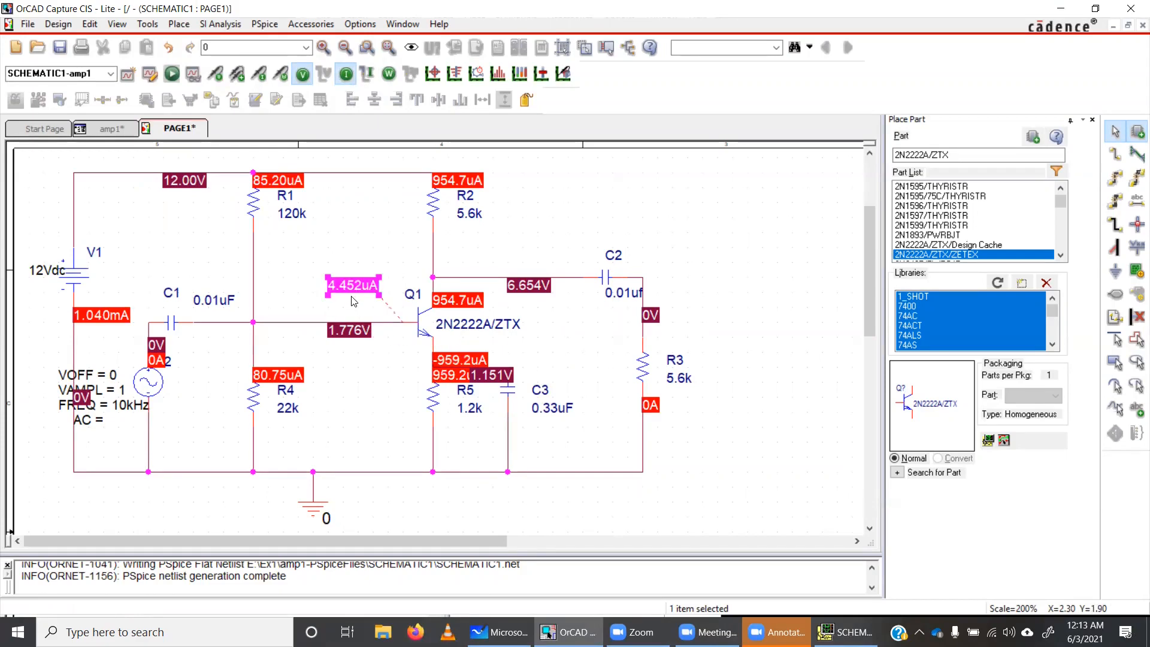